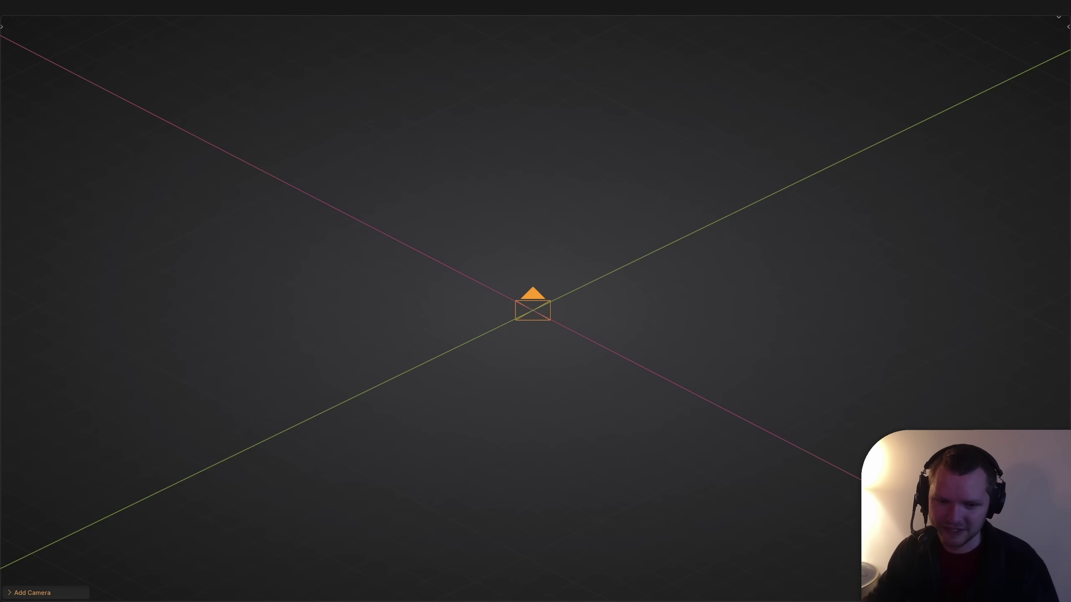
- Set the camera's Z location to 1 m and its X, Y and Z rotations to 0°
{"action": "middle_click_drag", "start_coordinate": [535, 308], "coordinate": [573, 293]}
{"action": "left_click_drag", "start_coordinate": [504, 261], "coordinate": [533, 192]}
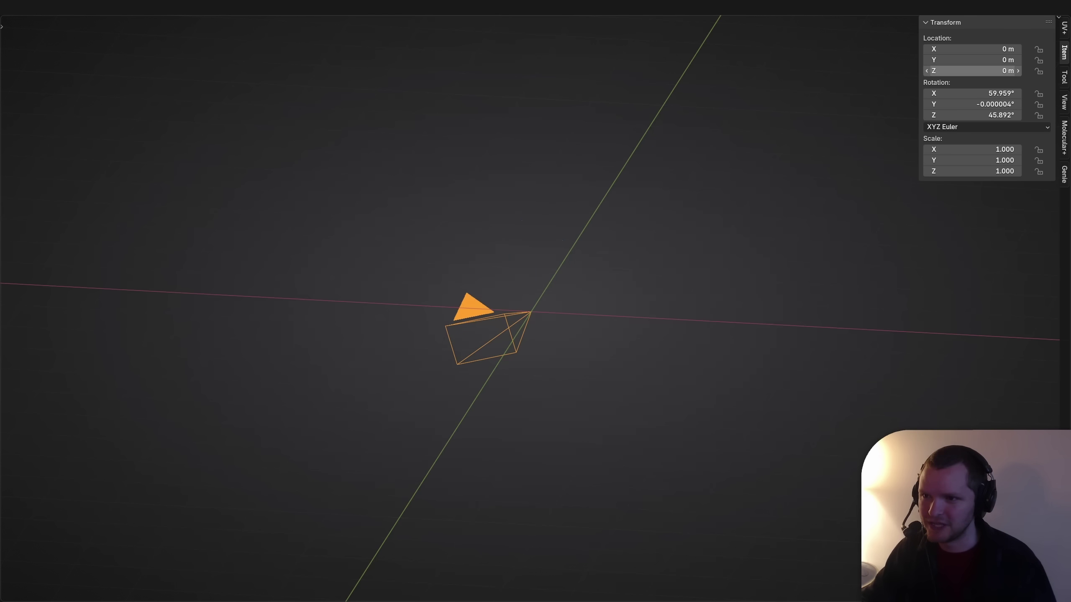
{"action": "left_click", "coordinate": [972, 71]}
{"action": "type", "text": "1"}
{"action": "key", "text": "Return"}
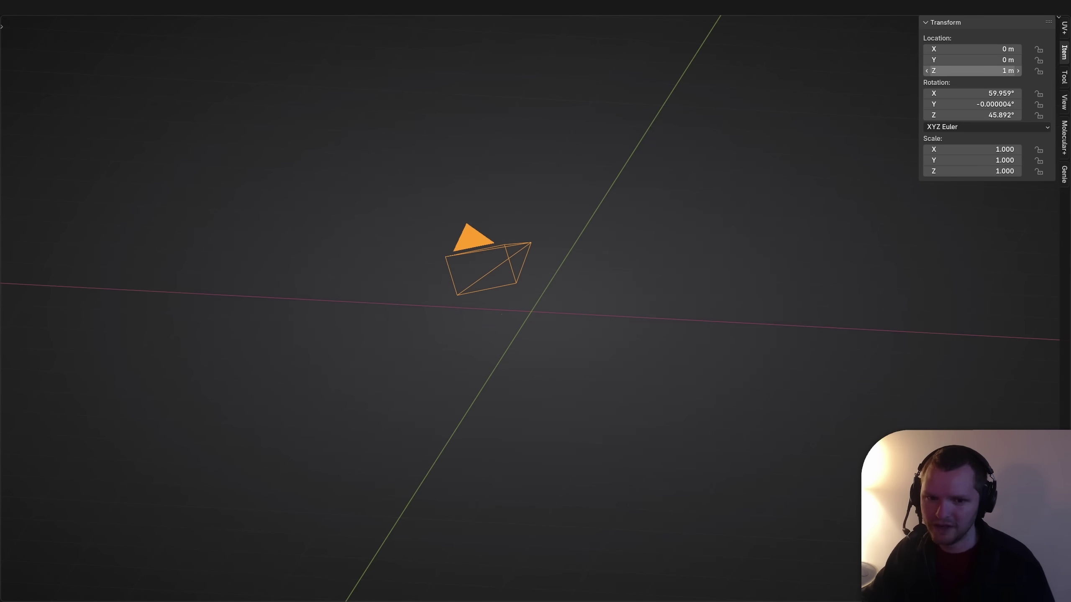
{"action": "left_click_drag", "start_coordinate": [972, 94], "coordinate": [972, 115]}
{"action": "type", "text": "0"}
{"action": "key", "text": "Return"}
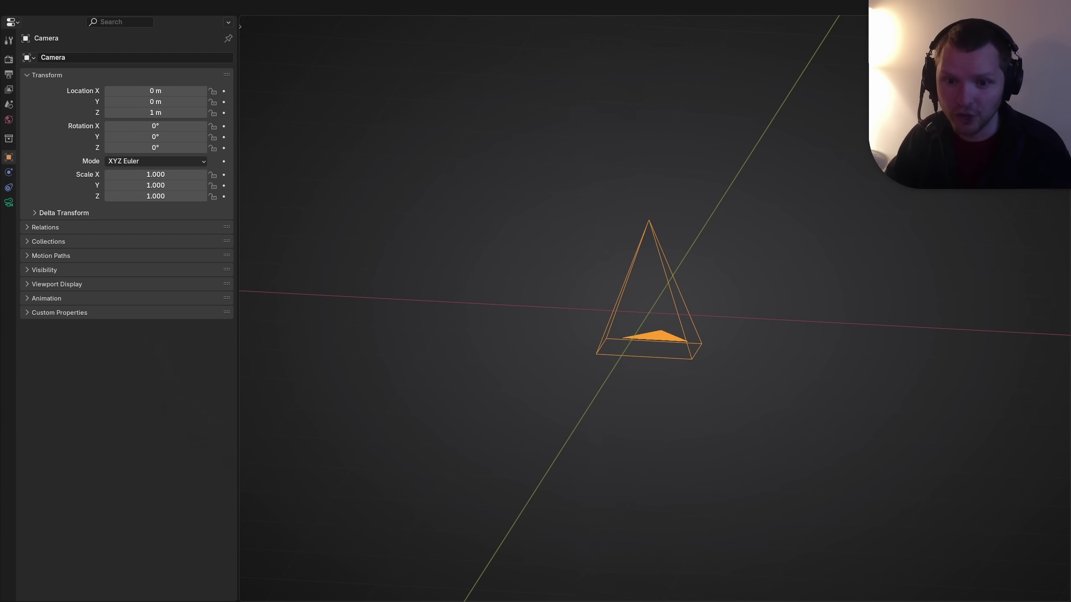
- Look through the camera and add Background.webp as its background image
{"action": "key", "text": "KP_0"}
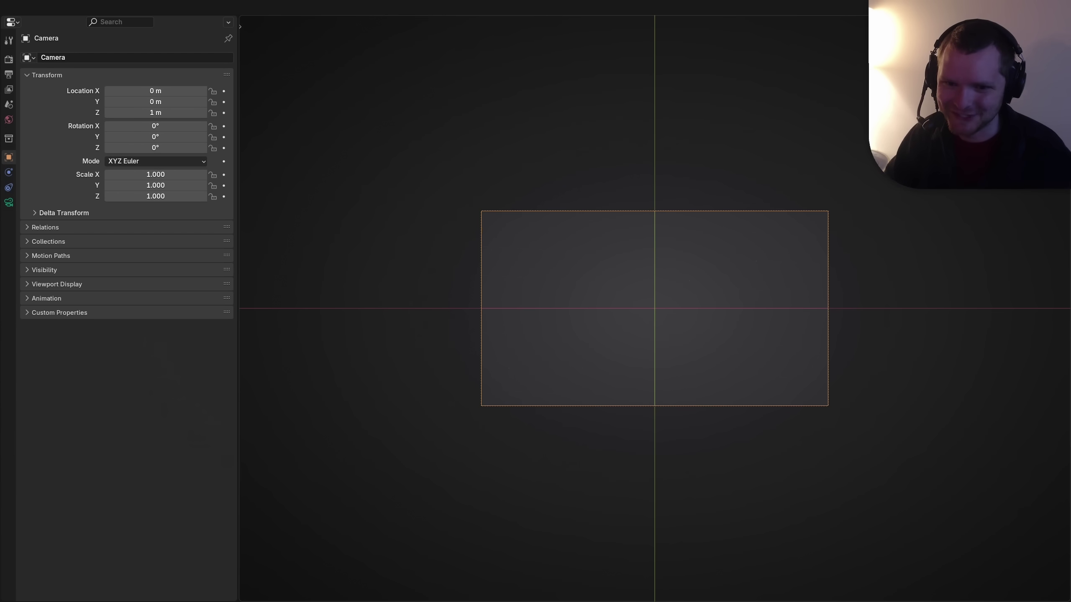
{"action": "scroll", "coordinate": [654, 308], "scroll_direction": "up", "scroll_amount": 2}
{"action": "left_click", "coordinate": [8, 202]}
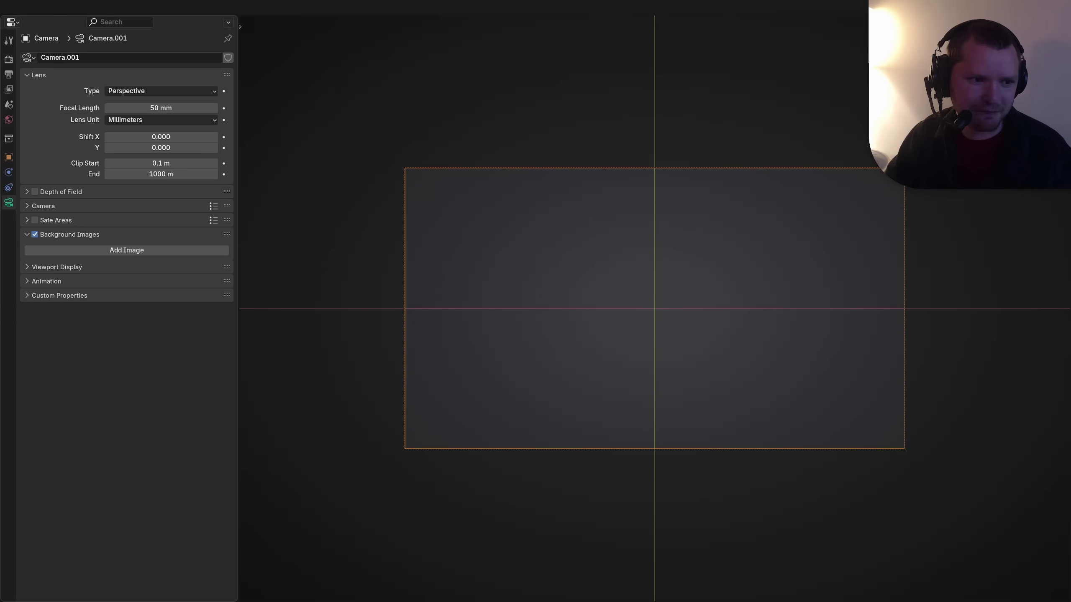
{"action": "left_click", "coordinate": [126, 250]}
{"action": "left_click", "coordinate": [140, 296]}
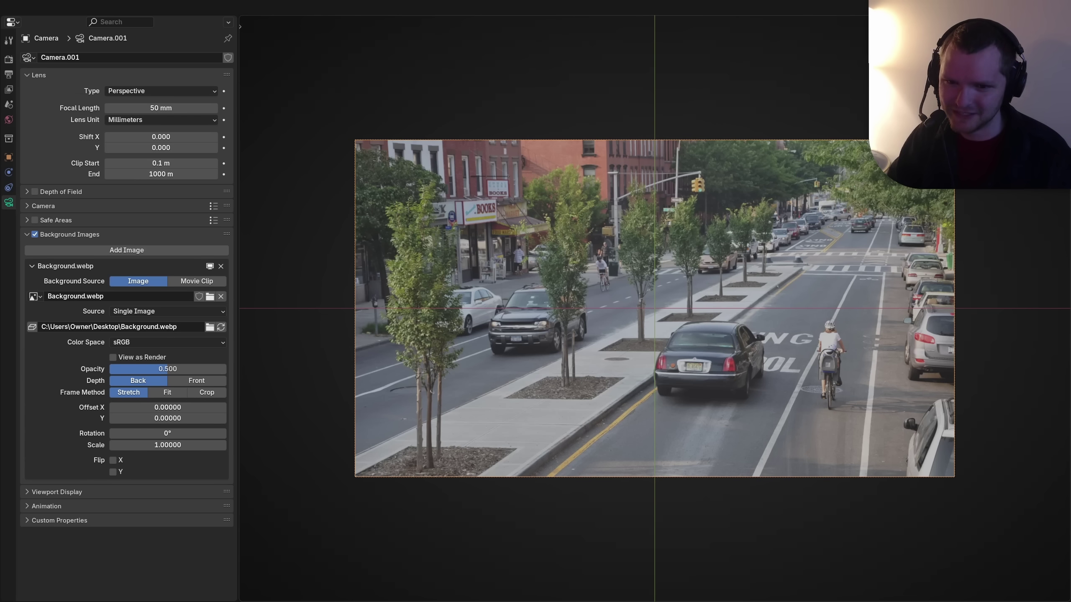
{"action": "scroll", "coordinate": [655, 309], "scroll_direction": "up", "scroll_amount": 4}
{"action": "middle_click_drag", "start_coordinate": [548, 253], "coordinate": [795, 376], "text": "shift"}
{"action": "scroll", "coordinate": [655, 309], "scroll_direction": "up", "scroll_amount": 2}
{"action": "scroll", "coordinate": [655, 308], "scroll_direction": "up", "scroll_amount": 2}
{"action": "middle_click_drag", "start_coordinate": [591, 287], "coordinate": [872, 387], "text": "shift"}
{"action": "scroll", "coordinate": [655, 309], "scroll_direction": "up", "scroll_amount": 4}
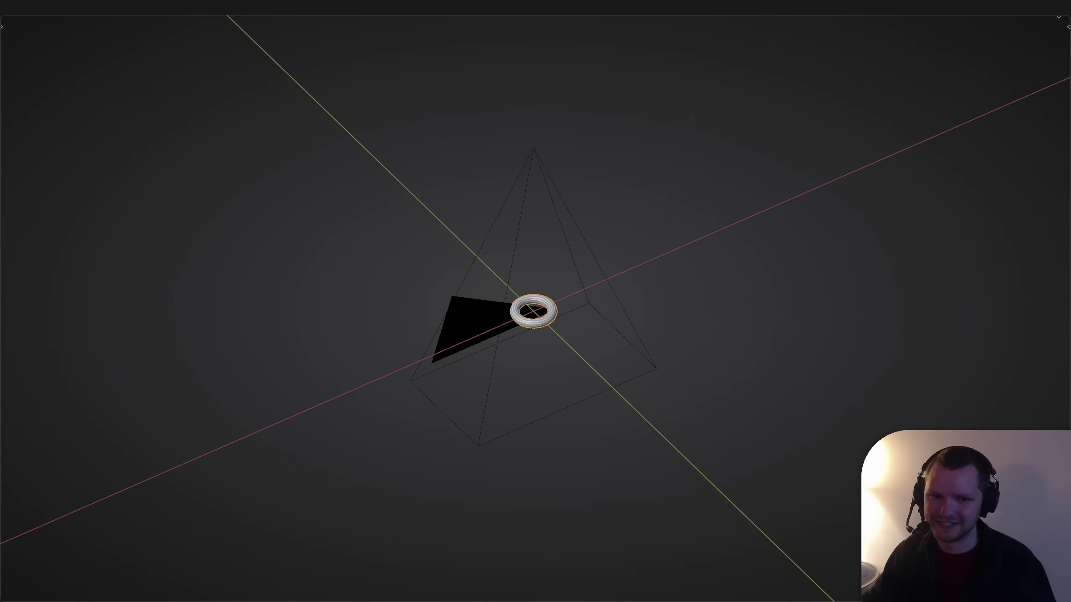
- Rotate and move the camera in side view so it looks toward the torus, and return to the camera view
{"action": "key", "text": "KP_3"}
{"action": "left_click", "coordinate": [533, 390]}
{"action": "key", "text": "r"}
{"action": "left_click", "coordinate": [786, 122]}
{"action": "key", "text": "g"}
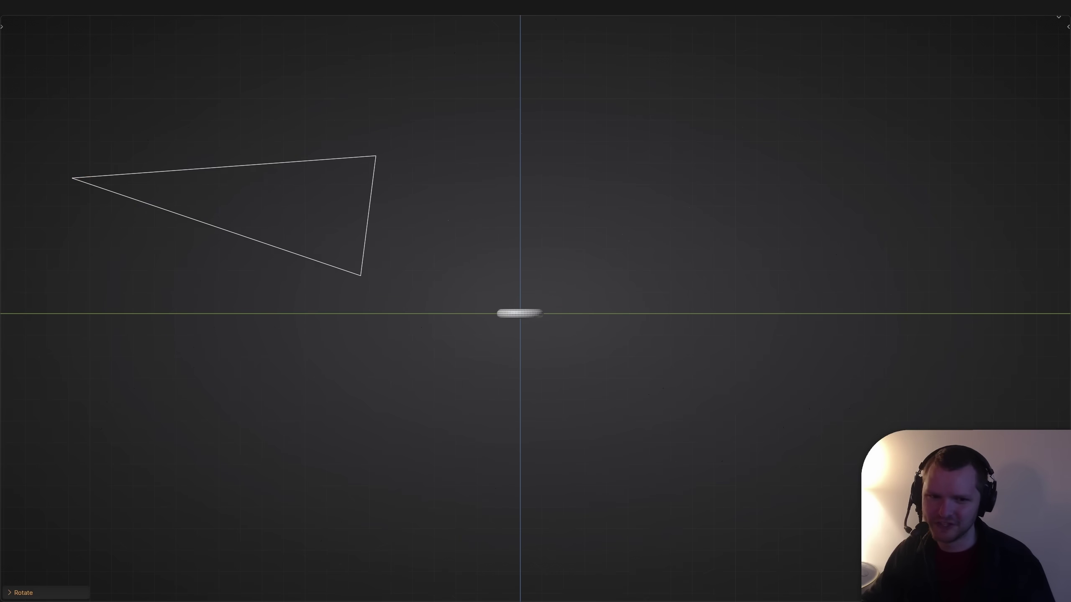
{"action": "left_click", "coordinate": [337, 199]}
{"action": "key", "text": "g"}
{"action": "key", "text": "KP_0"}
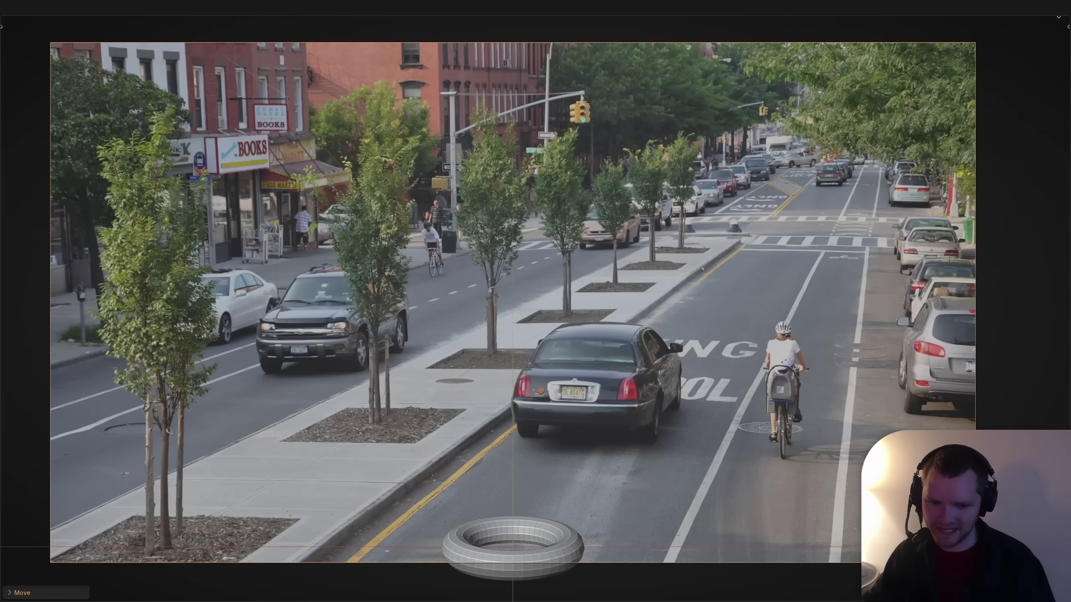
- Add a monkey mesh, scale it down, and move it along the ground plane to the torus in the right lane
{"action": "key", "text": "shift+a"}
{"action": "left_click", "coordinate": [466, 282]}
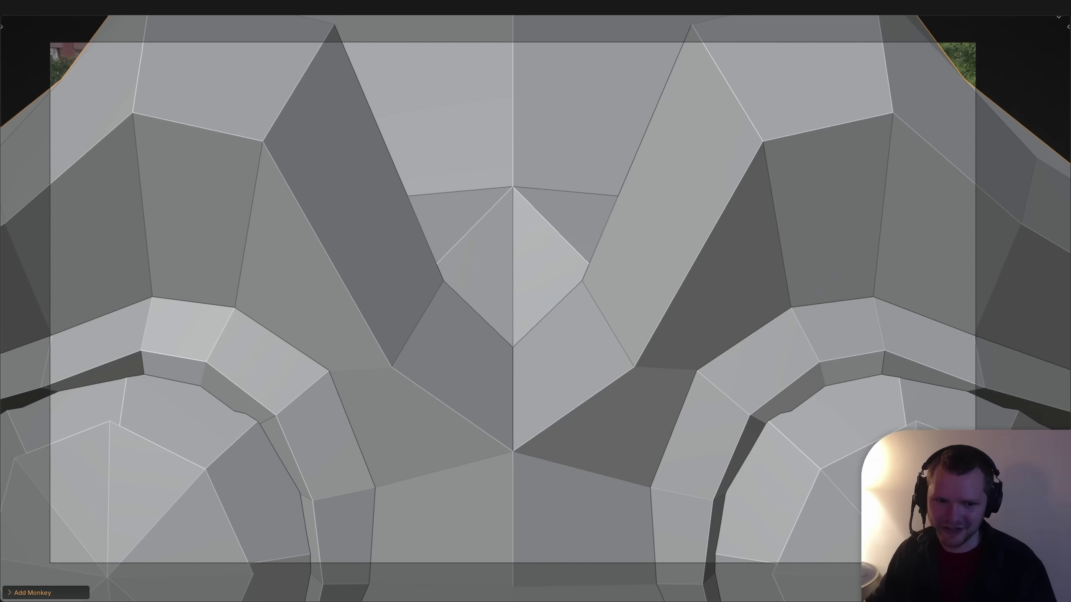
{"action": "key", "text": "s"}
{"action": "left_click", "coordinate": [537, 587]}
{"action": "key", "text": "g"}
{"action": "key", "text": "shift+z"}
{"action": "left_click", "coordinate": [750, 344]}
- Turn the monkey head freely with a trackball rotation
{"action": "key", "text": "r"}
{"action": "key", "text": "r"}
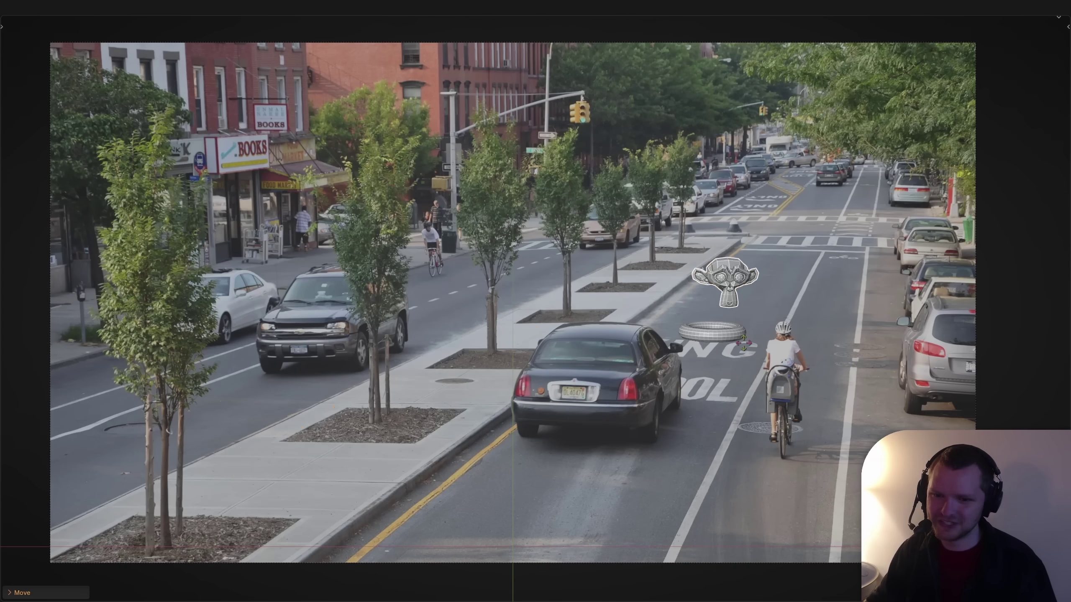
{"action": "key", "text": "r"}
{"action": "key", "text": "r"}
{"action": "key", "text": "Return"}
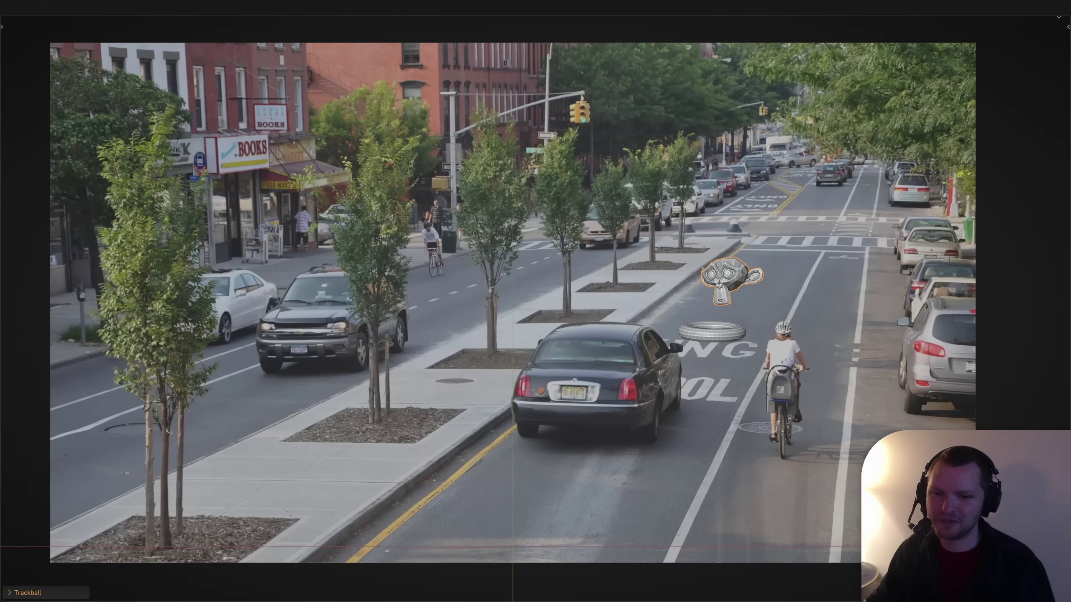
- Delete the monkey head together with the torus
{"action": "left_click", "coordinate": [713, 335], "text": "shift"}
{"action": "key", "text": "x"}
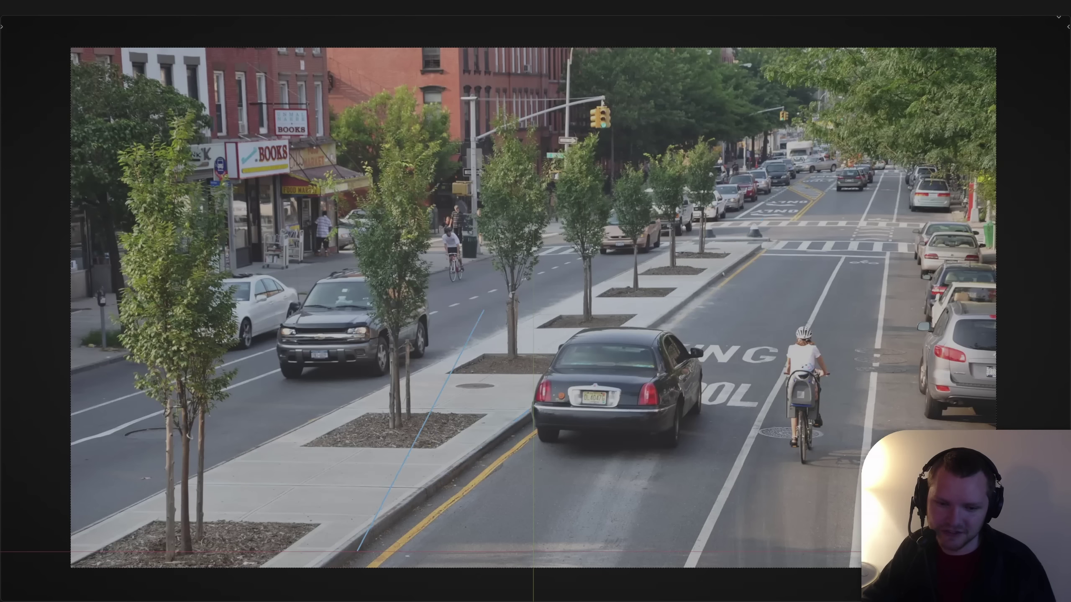
- Draw annotation lines along the street's receding edges to mark where they converge at the vanishing point
{"action": "left_click_drag", "start_coordinate": [713, 211], "coordinate": [758, 252]}
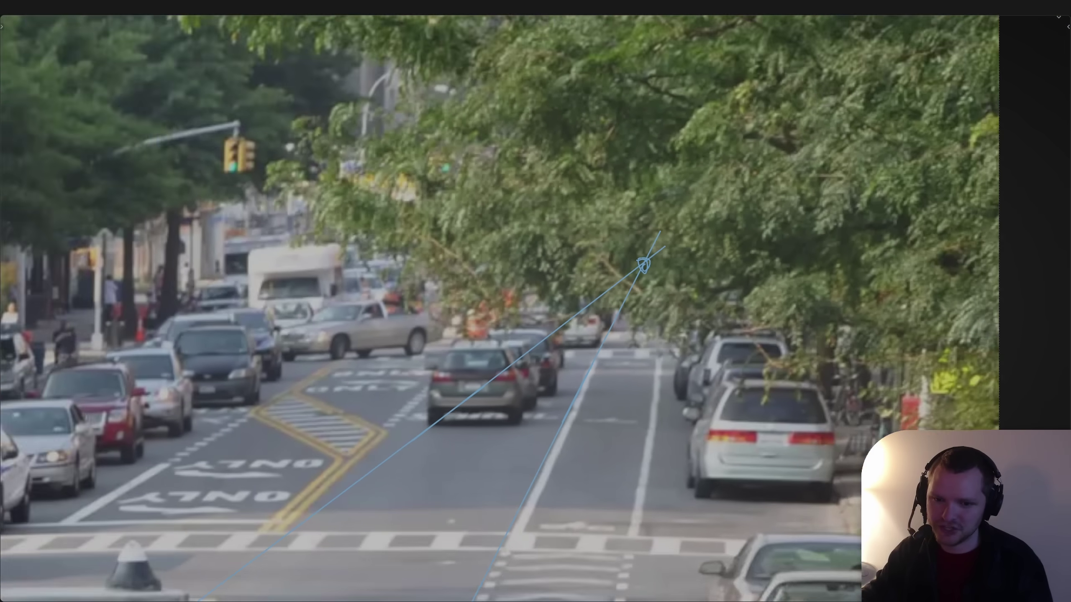
{"action": "middle_click_drag", "start_coordinate": [536, 308], "coordinate": [680, 221], "text": "shift"}
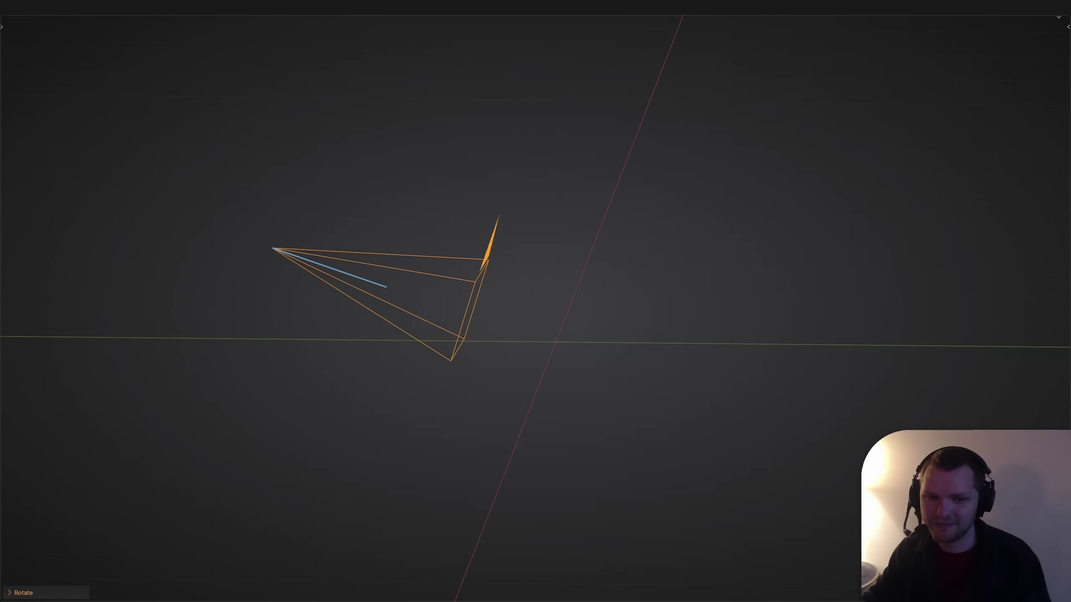
- Try rotating the camera freehand about its own origin
{"action": "left_click_drag", "start_coordinate": [484, 310], "coordinate": [630, 355]}
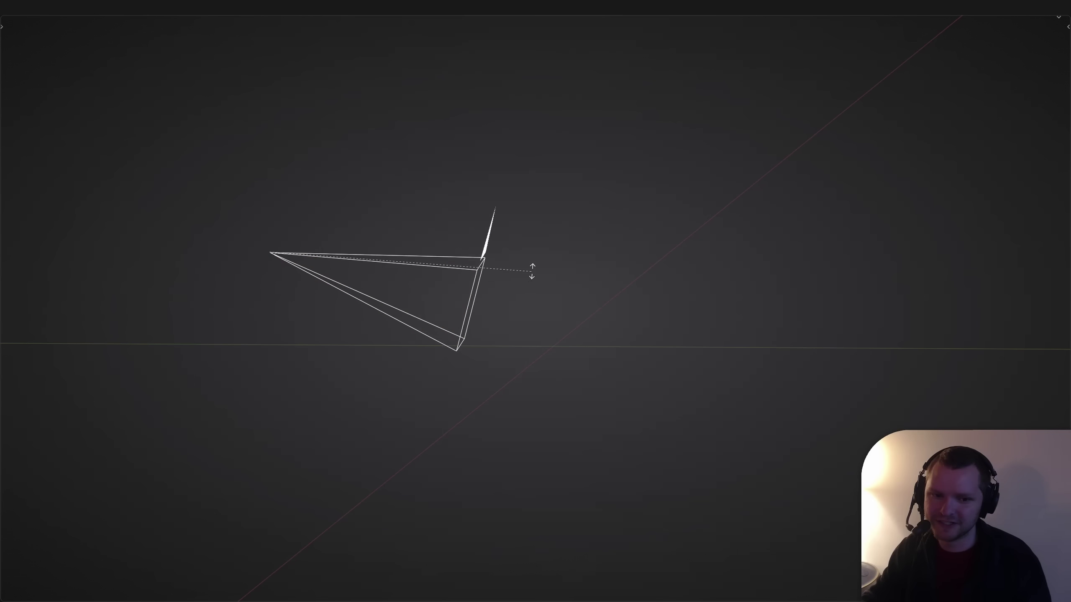
{"action": "left_click", "coordinate": [531, 227]}
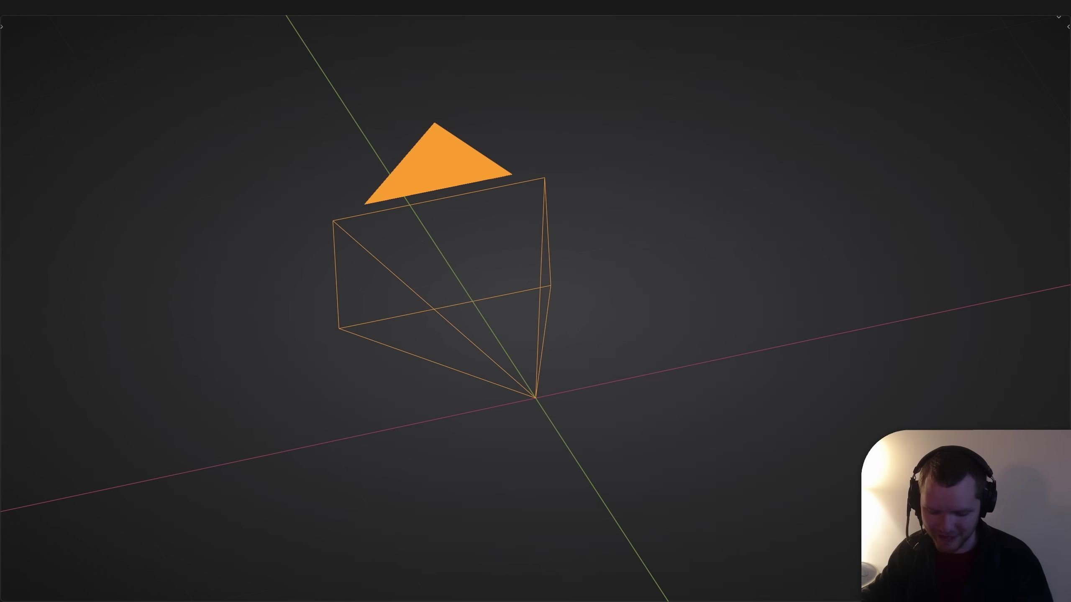
- Reset all of the camera's rotations to 0° and set its Z location to 1 m
{"action": "key", "text": "n"}
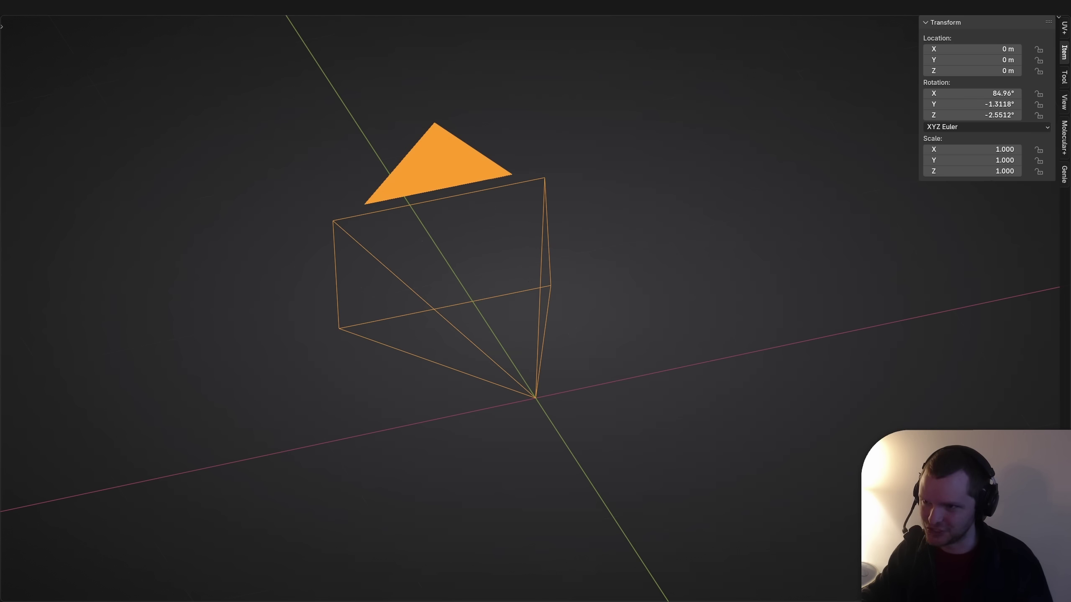
{"action": "left_click_drag", "start_coordinate": [970, 93], "coordinate": [969, 115]}
{"action": "type", "text": "0"}
{"action": "key", "text": "Return"}
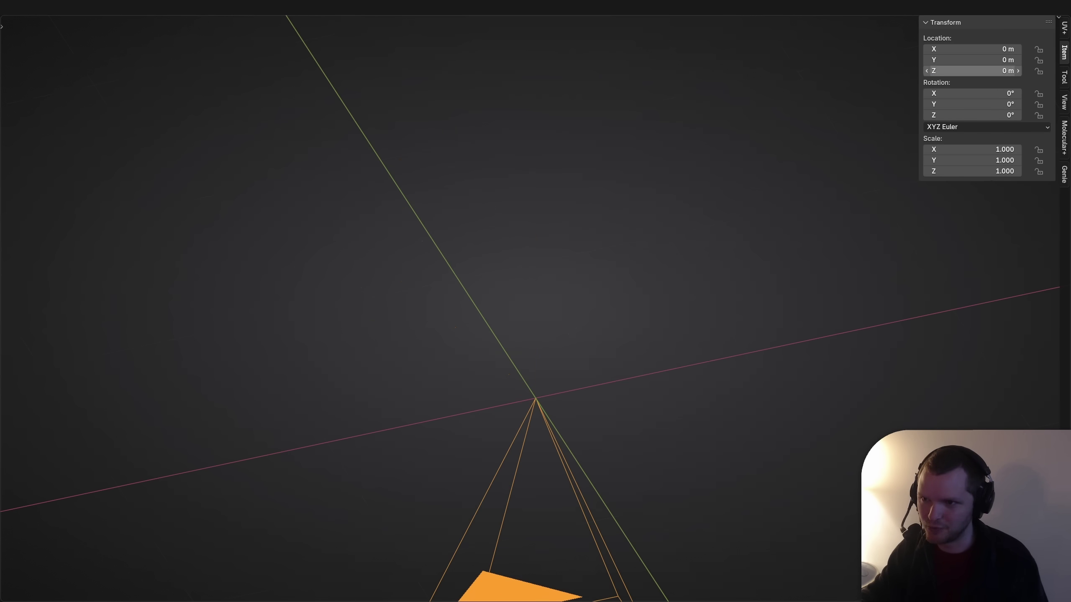
{"action": "left_click", "coordinate": [969, 70]}
{"action": "type", "text": "1"}
{"action": "key", "text": "Return"}
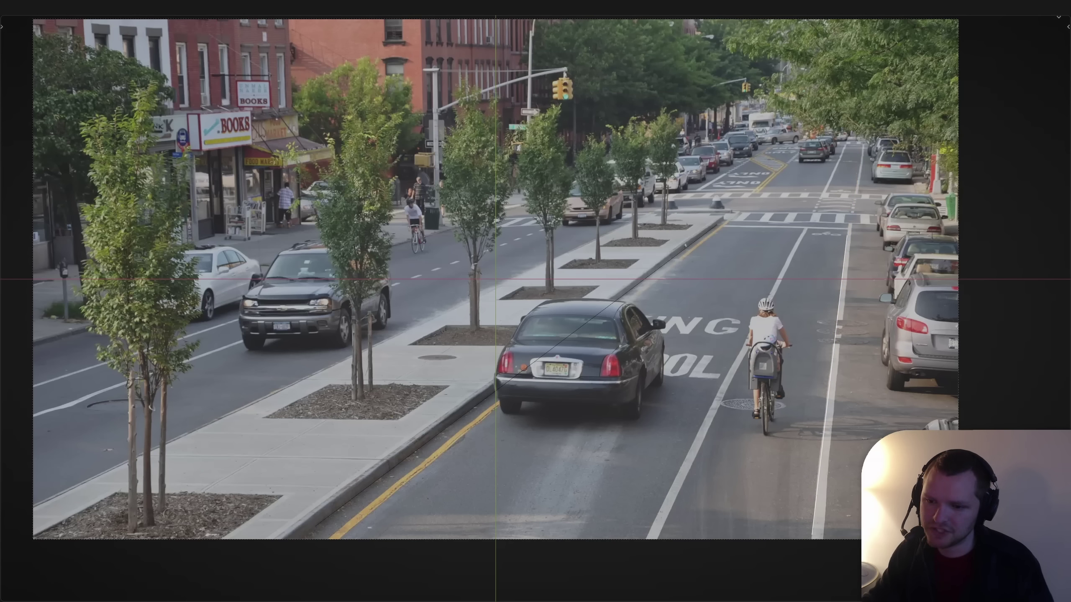
- Move the edge over the nearest street tree and reposition its upper vertex
{"action": "key", "text": "g"}
{"action": "left_click", "coordinate": [192, 202]}
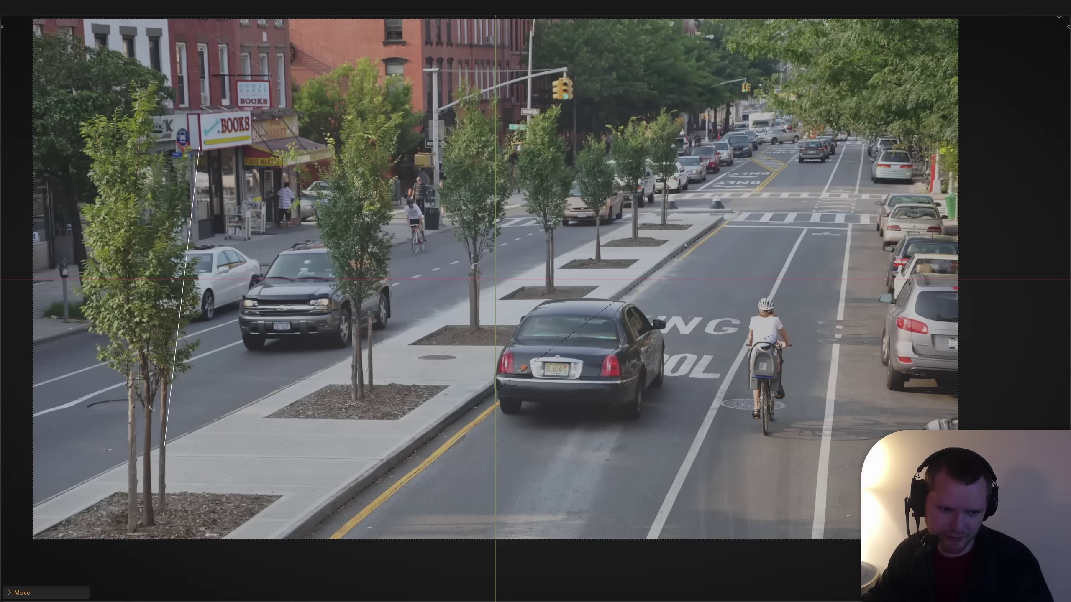
{"action": "key", "text": "1"}
{"action": "left_click", "coordinate": [200, 148]}
{"action": "key", "text": "g"}
{"action": "left_click", "coordinate": [610, 229]}
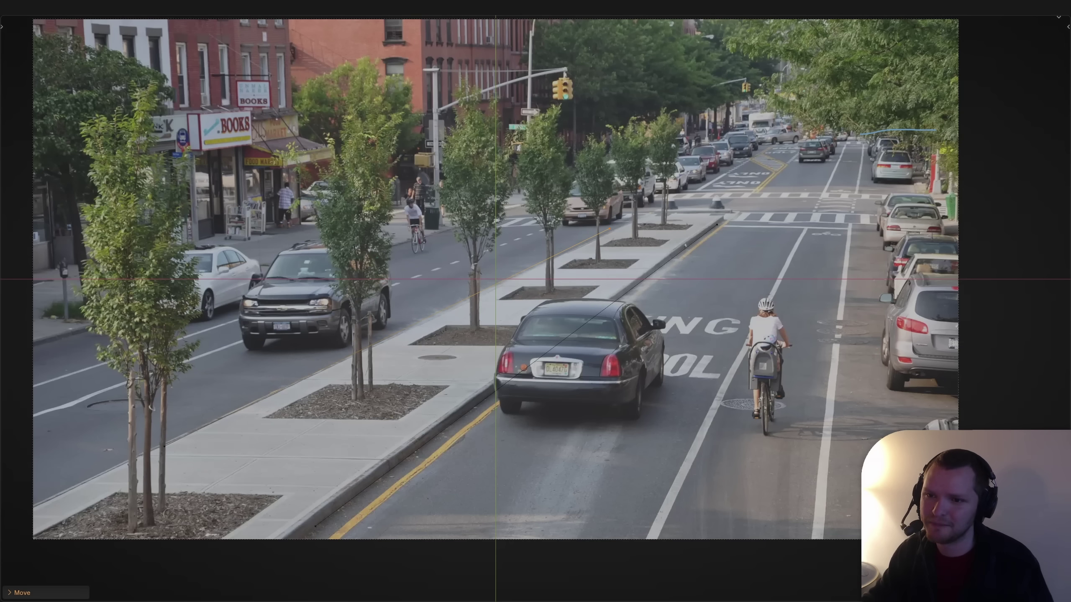
- Draw a horizontal annotation line across the photo at the level of the vanishing point
{"action": "left_click_drag", "start_coordinate": [661, 130], "coordinate": [576, 127]}
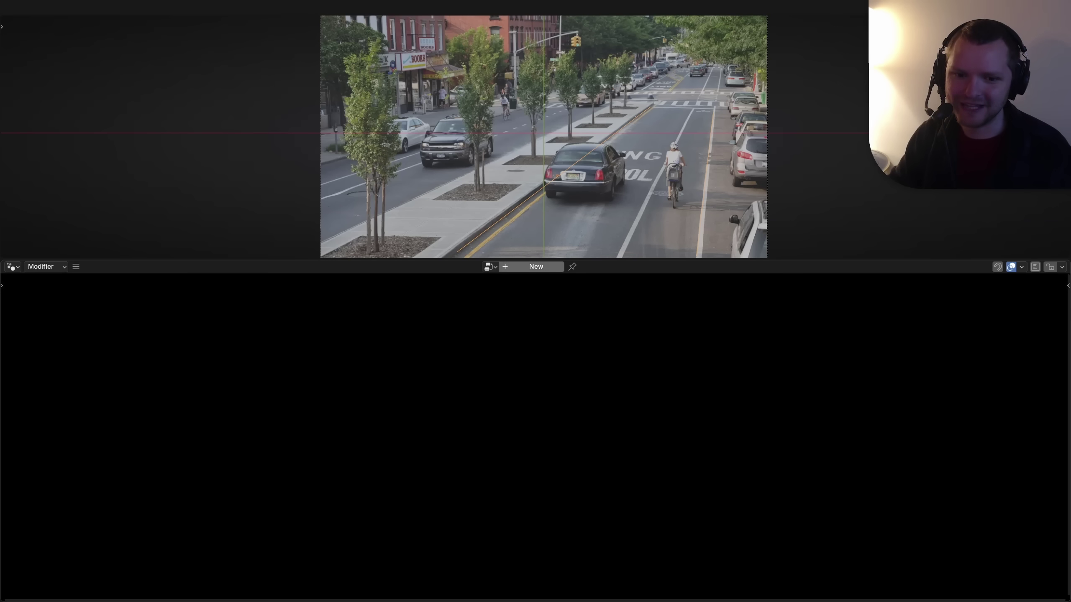
- Create a new geometry node tree on the plane, frame its nodes, and hide the node editor's header
{"action": "left_click", "coordinate": [535, 266]}
{"action": "key", "text": "Home"}
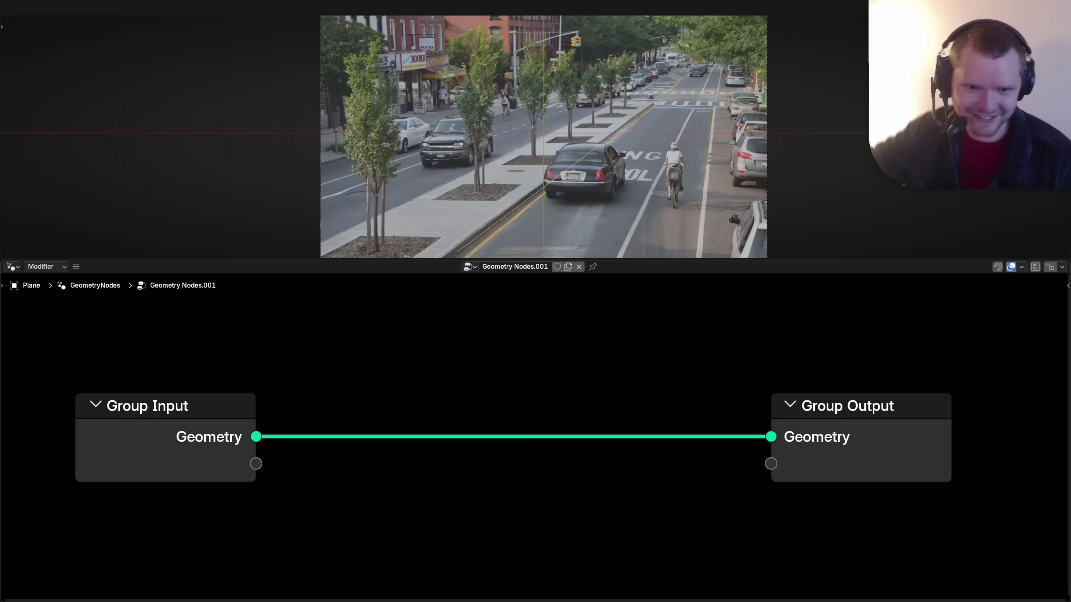
{"action": "key", "text": "q"}
{"action": "left_click", "coordinate": [523, 320]}
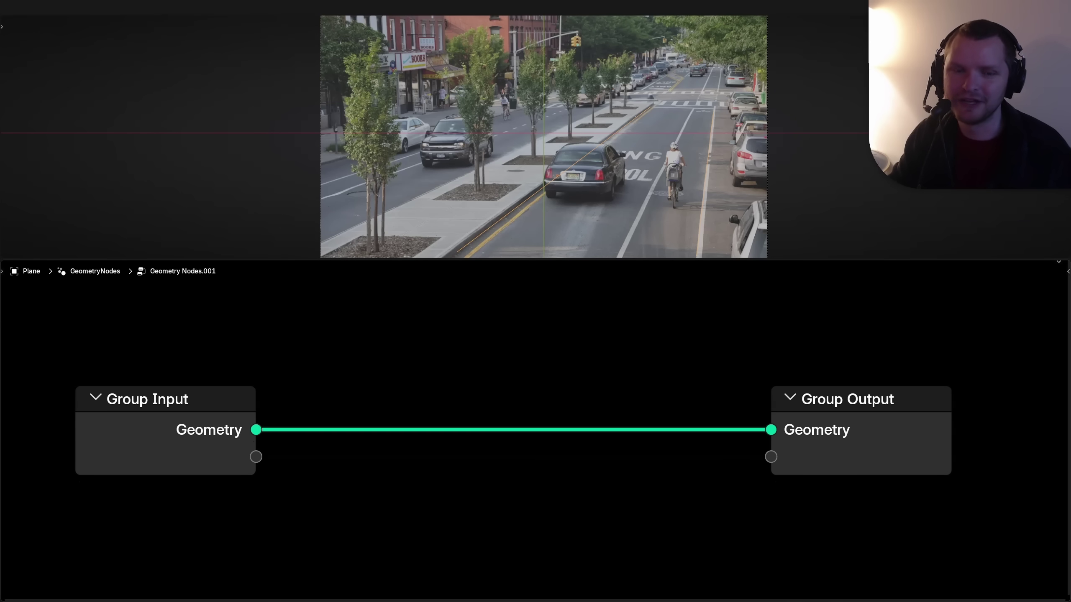
- Insert a Scale Elements node between Group Input and Group Output and set its domain to Edge
{"action": "key", "text": "shift+a"}
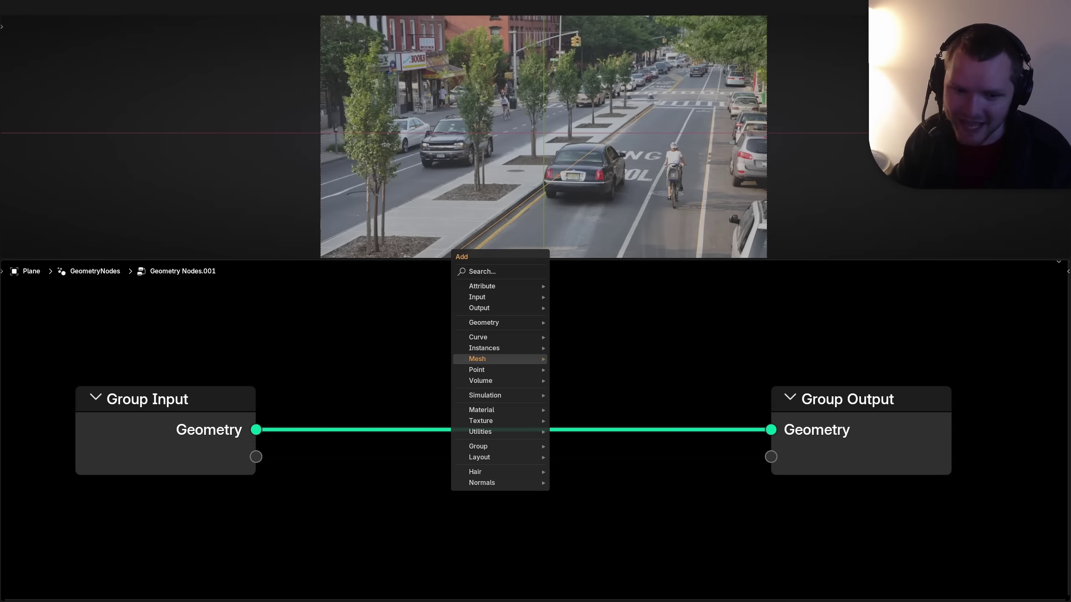
{"action": "type", "text": "sca"}
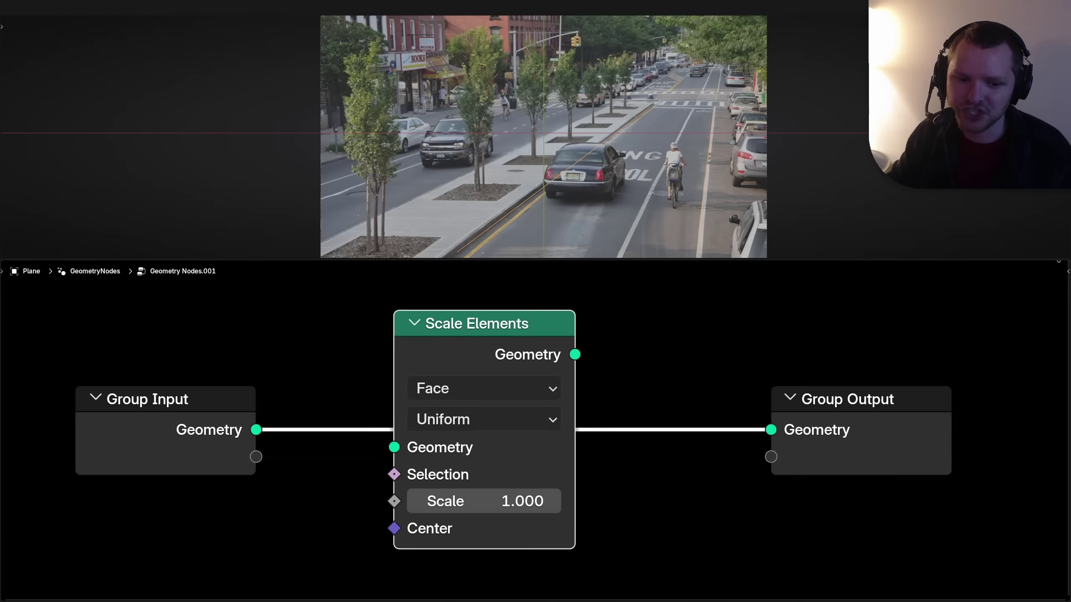
{"action": "left_click", "coordinate": [536, 362]}
{"action": "scroll", "coordinate": [536, 361], "scroll_direction": "down", "scroll_amount": 3}
{"action": "left_click", "coordinate": [494, 383]}
{"action": "left_click", "coordinate": [494, 454]}
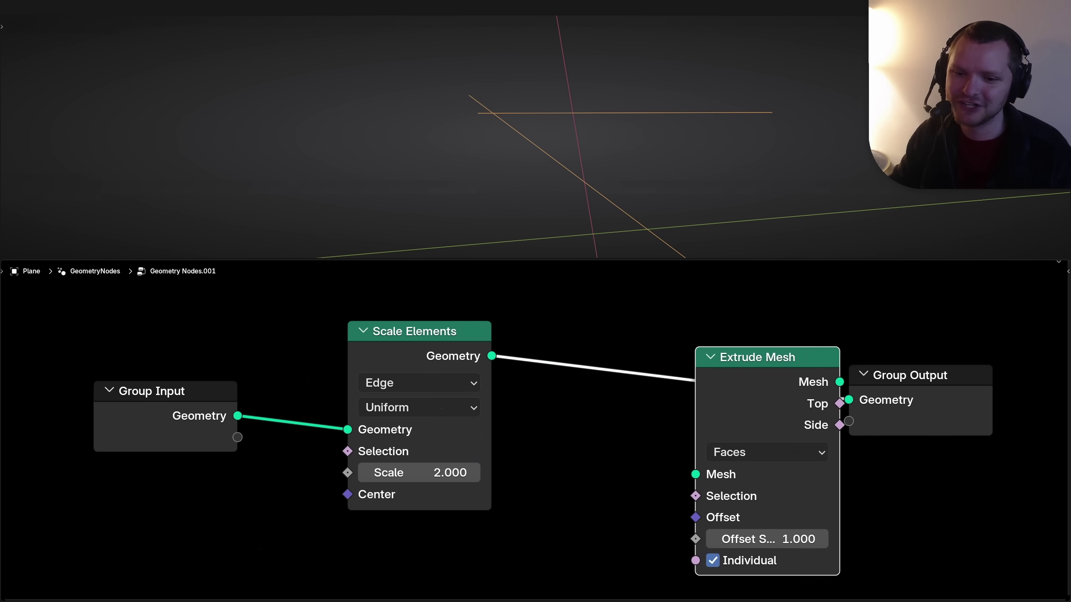
- Place the Extrude Mesh node between Scale Elements and Group Output and set its mode to Edges
{"action": "left_click_drag", "start_coordinate": [759, 360], "coordinate": [712, 337]}
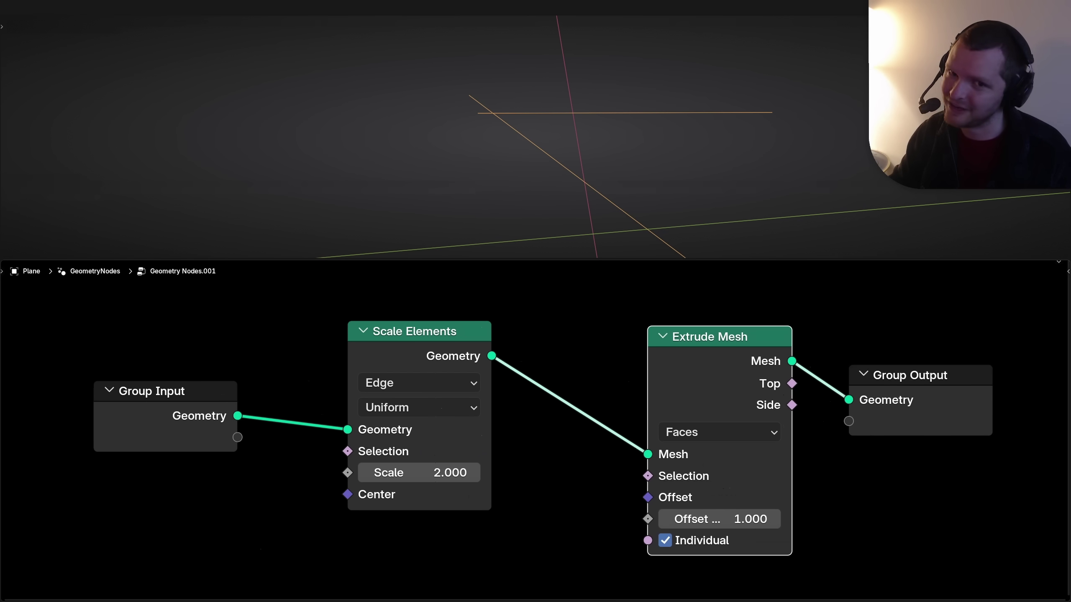
{"action": "left_click", "coordinate": [719, 432]}
{"action": "left_click", "coordinate": [717, 476]}
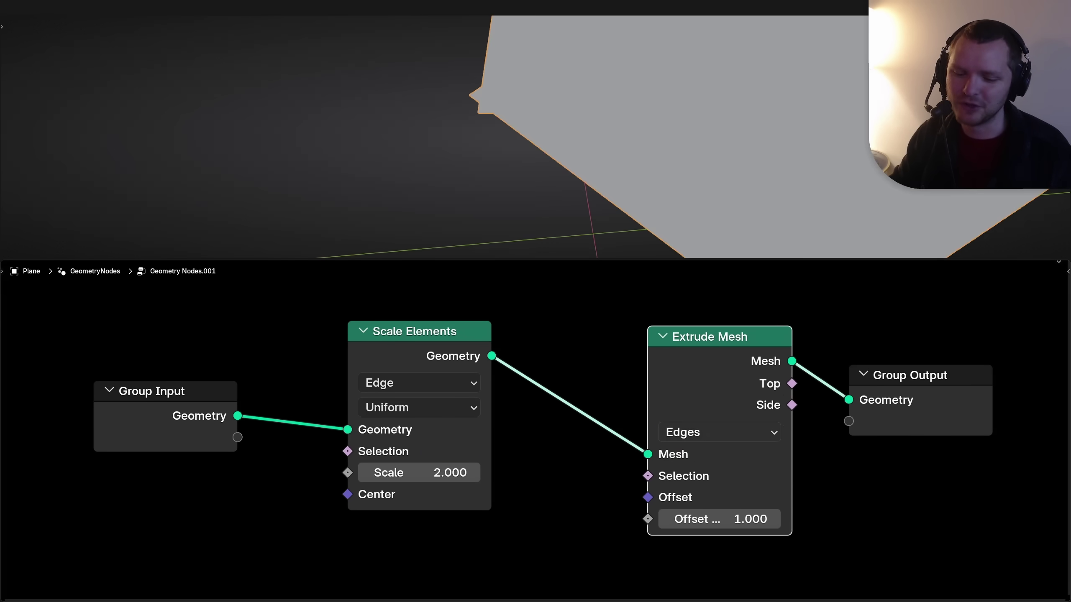
{"action": "left_click_drag", "start_coordinate": [719, 519], "coordinate": [688, 519]}
{"action": "scroll", "coordinate": [688, 506], "scroll_direction": "down", "scroll_amount": 1}
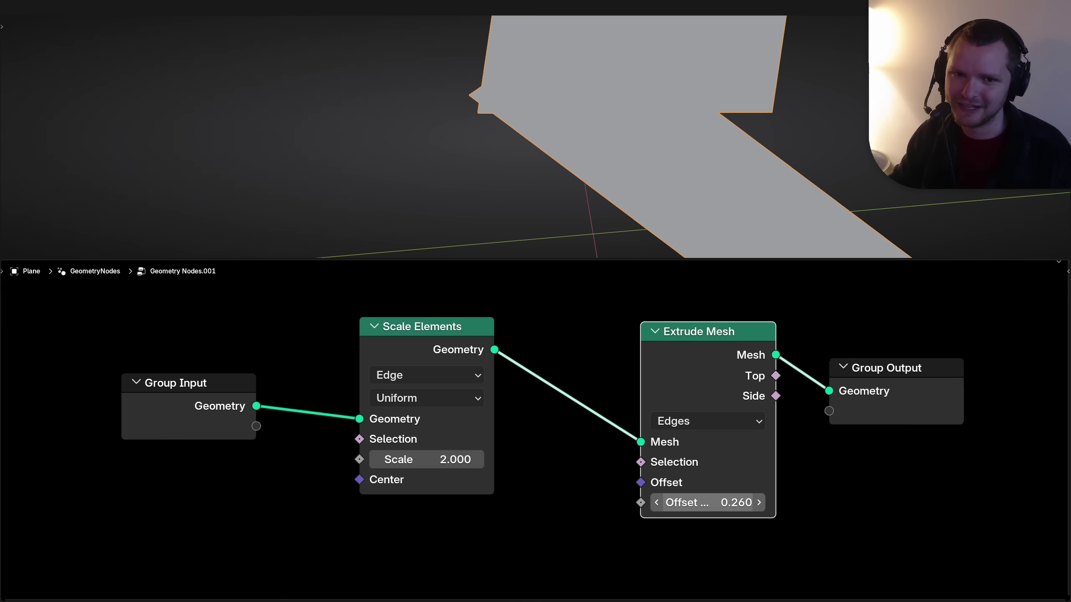
{"action": "key", "text": "ctrl+z"}
- Add a Combine XYZ node feeding the Extrude Mesh offset and set its Z to 1
{"action": "left_click_drag", "start_coordinate": [641, 483], "coordinate": [401, 499]}
{"action": "type", "text": "combine"}
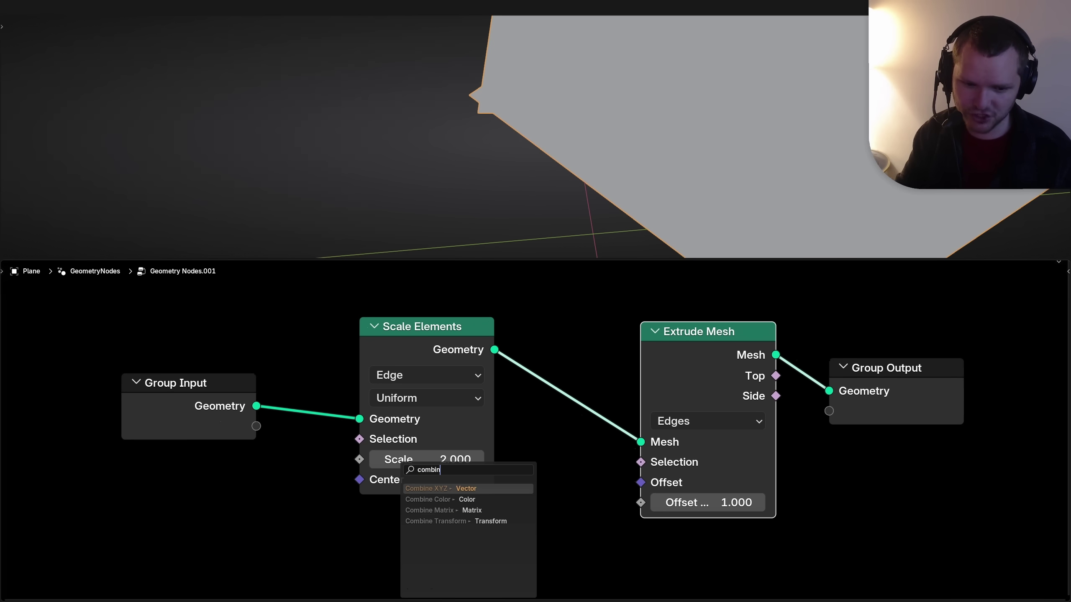
{"action": "key", "text": "Return"}
{"action": "left_click", "coordinate": [343, 532]}
{"action": "scroll", "coordinate": [345, 535], "scroll_direction": "down", "scroll_amount": 2}
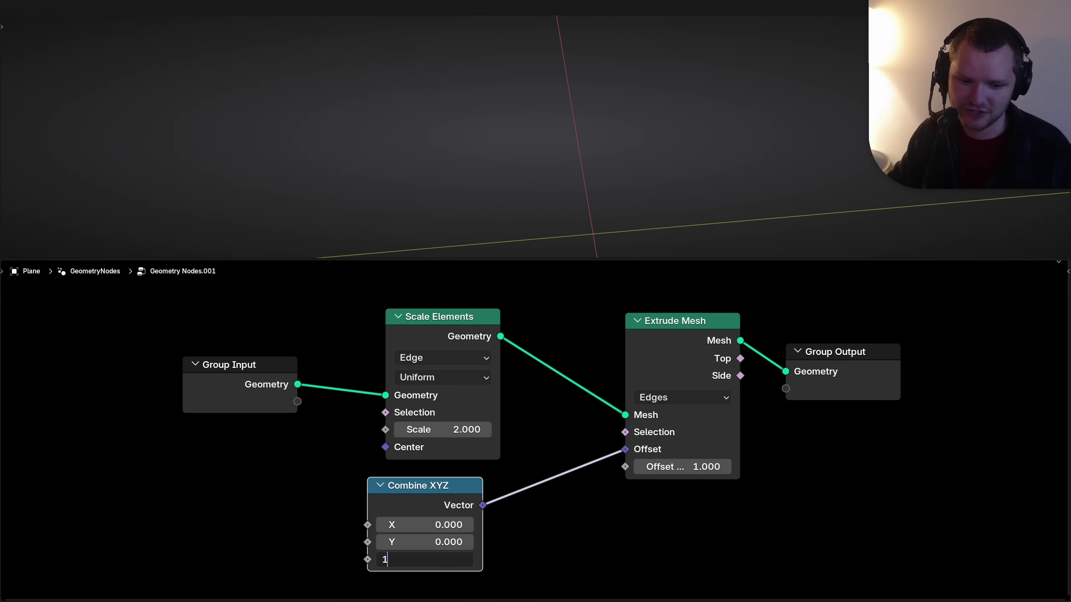
{"action": "type", "text": "1"}
{"action": "key", "text": "Return"}
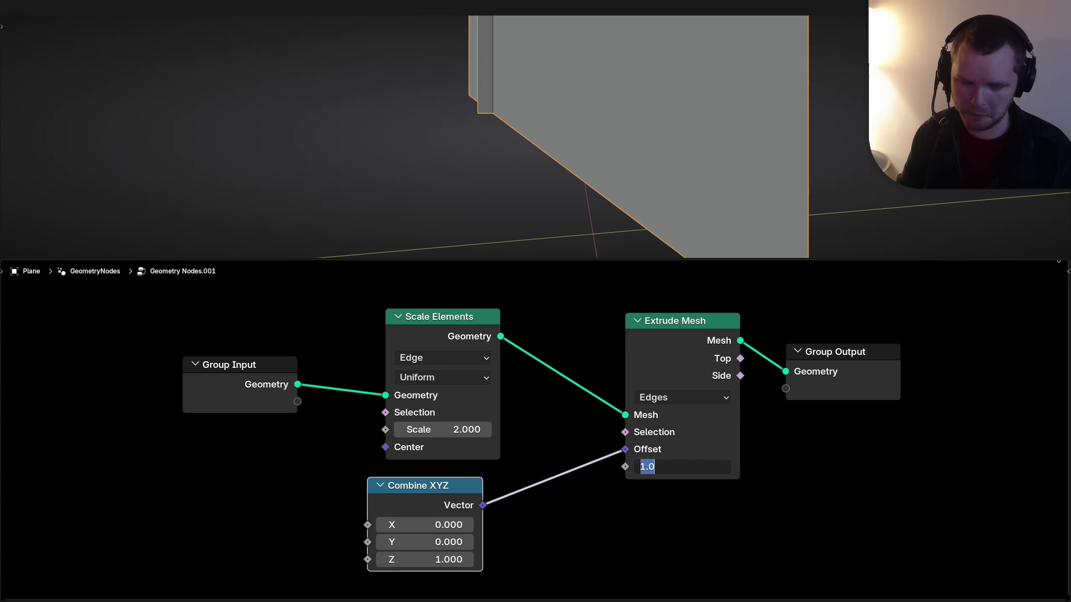
- Set the Extrude Mesh node's offset scale to 0.1
{"action": "type", "text": "0.1"}
{"action": "key", "text": "Return"}
{"action": "middle_click_drag", "start_coordinate": [582, 151], "coordinate": [608, 184]}
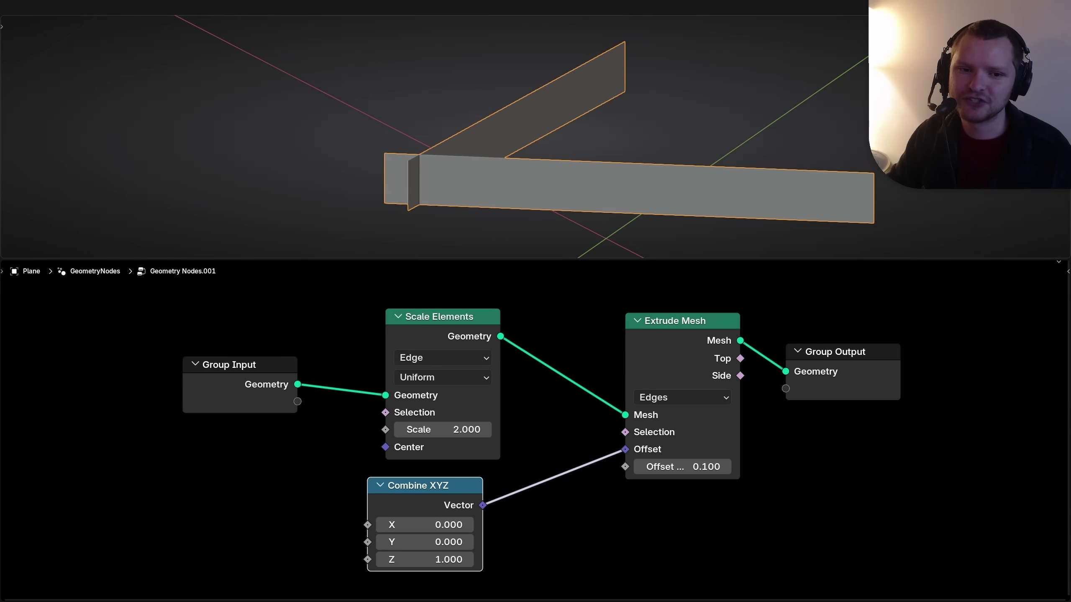
- Insert a Mesh Boolean node between Extrude Mesh and Group Output and set its operation to Intersect
{"action": "middle_click_drag", "start_coordinate": [608, 183], "coordinate": [647, 152], "text": "shift"}
{"action": "scroll", "coordinate": [648, 152], "scroll_direction": "up", "scroll_amount": 2}
{"action": "key", "text": "shift+a"}
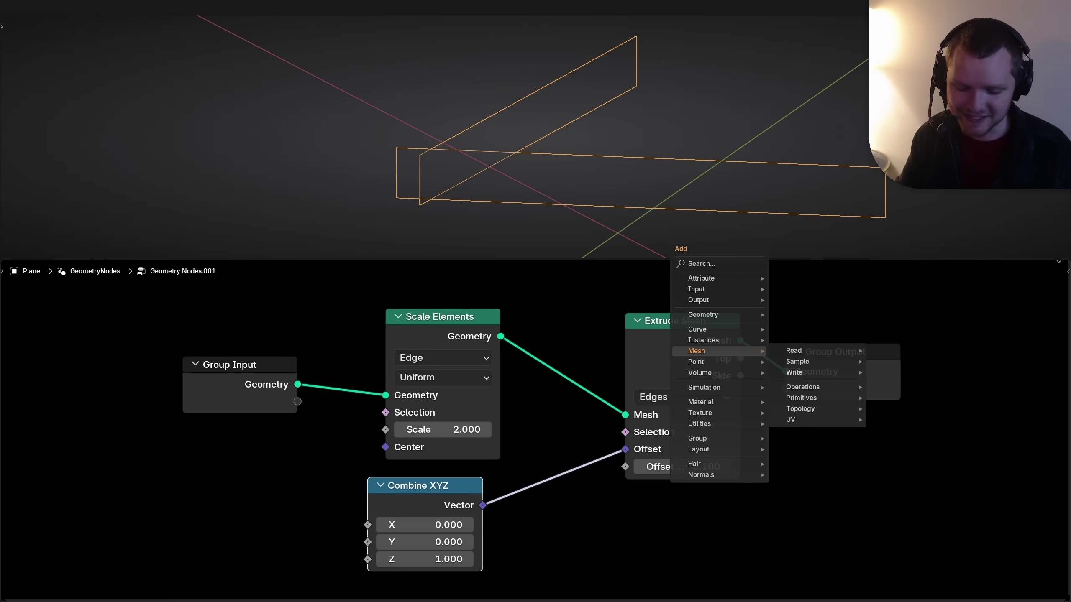
{"action": "type", "text": "mesh boo"}
{"action": "key", "text": "Return"}
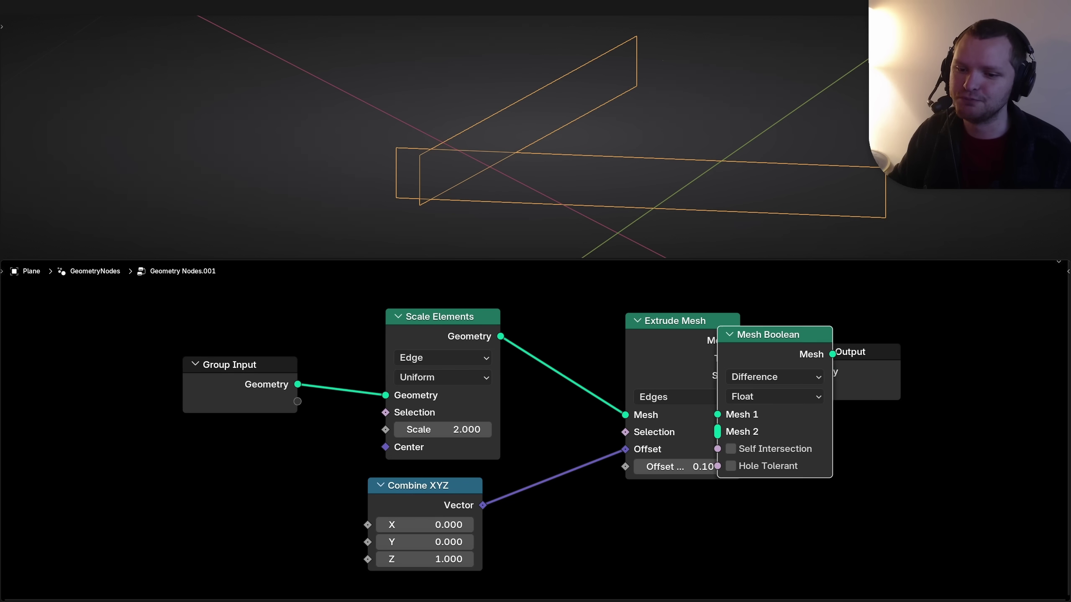
{"action": "left_click", "coordinate": [830, 370]}
{"action": "left_click", "coordinate": [830, 409]}
{"action": "middle_click_drag", "start_coordinate": [829, 410], "coordinate": [780, 409]}
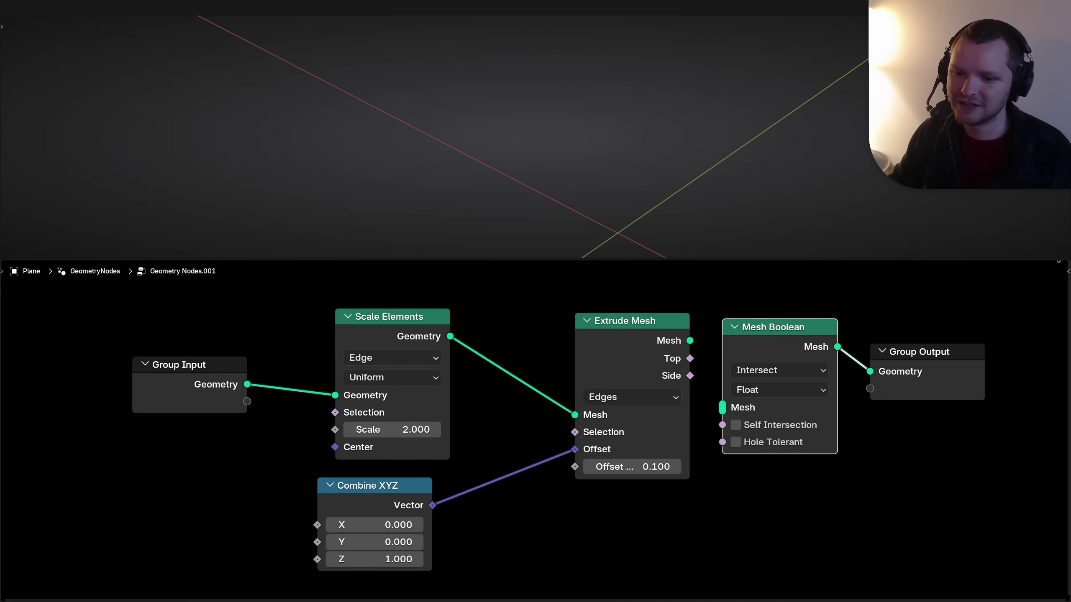
- Connect the Extrude Mesh output to the Mesh Boolean's Mesh input and set the solver to Exact
{"action": "left_click_drag", "start_coordinate": [690, 340], "coordinate": [722, 408]}
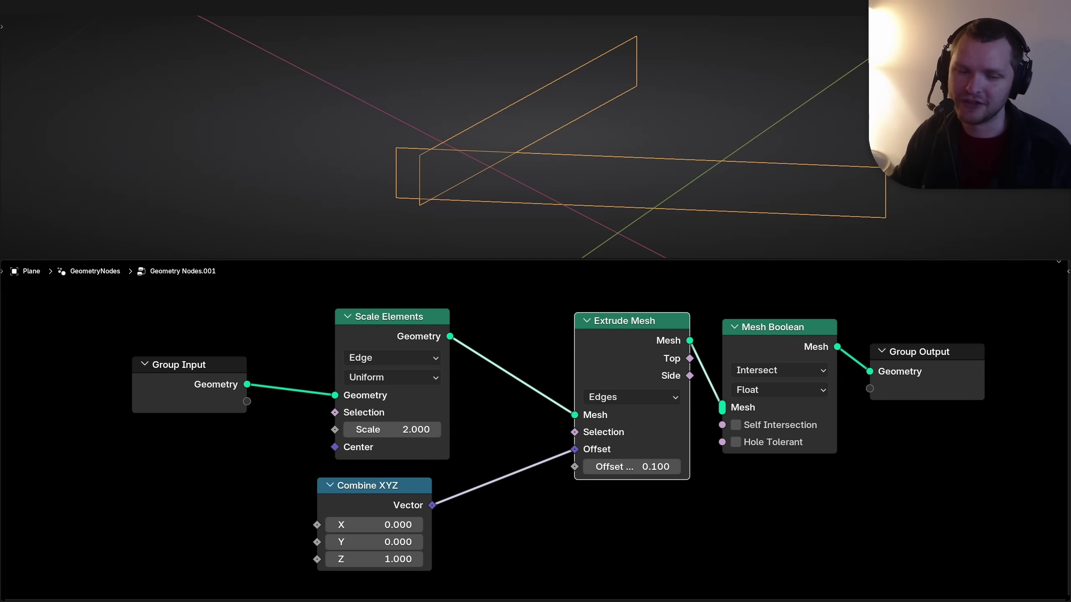
{"action": "left_click", "coordinate": [780, 390]}
{"action": "left_click", "coordinate": [780, 430]}
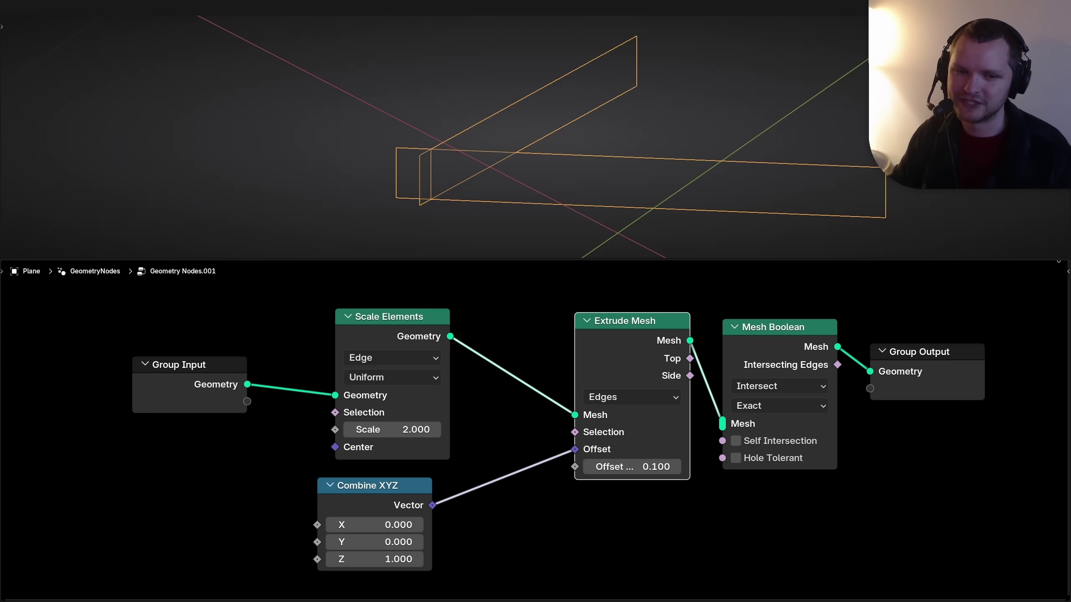
- Try flattening the extruded lines by scaling the object along Z in the viewport
{"action": "key", "text": "s"}
{"action": "key", "text": "z"}
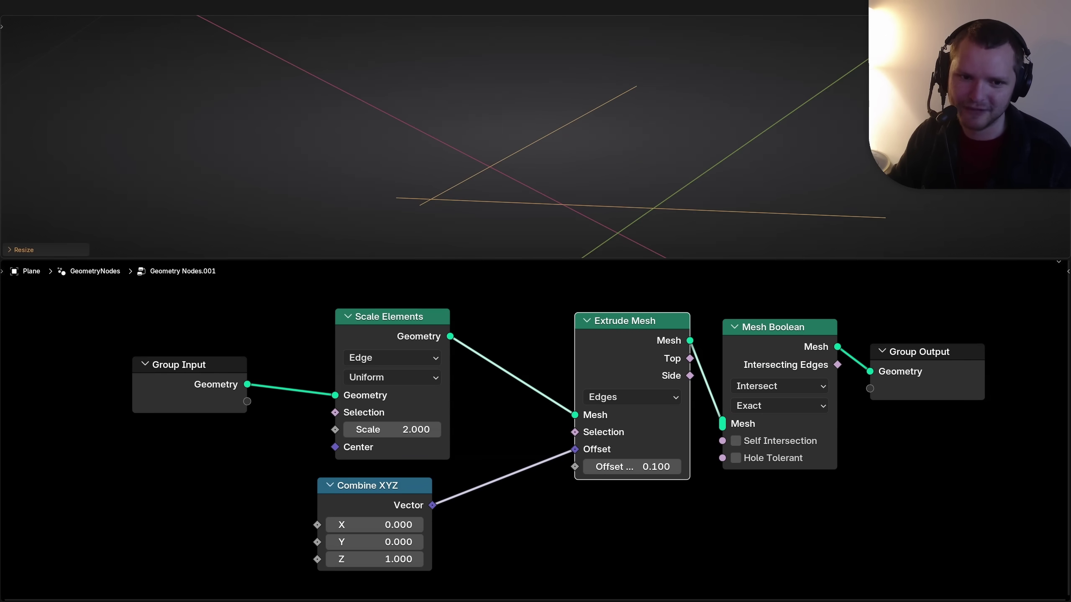
{"action": "key", "text": "Escape"}
- Insert a Transform Geometry node between Mesh Boolean and Group Output and set its Z scale to 0
{"action": "key", "text": "shift+a"}
{"action": "type", "text": "tr"}
{"action": "key", "text": "Return"}
{"action": "left_click", "coordinate": [848, 333]}
{"action": "scroll", "coordinate": [855, 334], "scroll_direction": "down", "scroll_amount": 2}
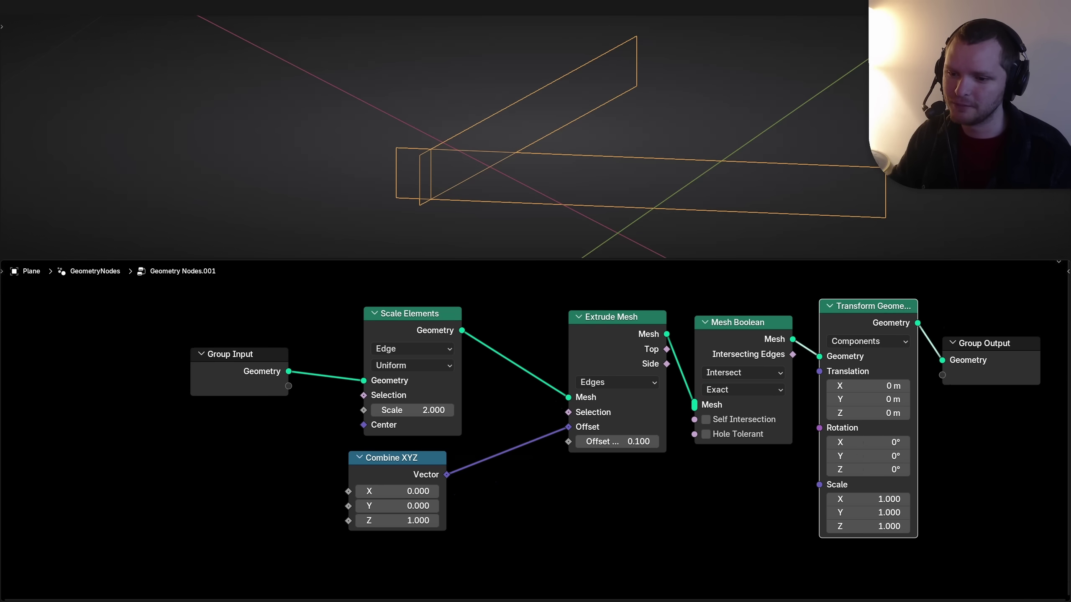
{"action": "type", "text": "0"}
{"action": "key", "text": "Return"}
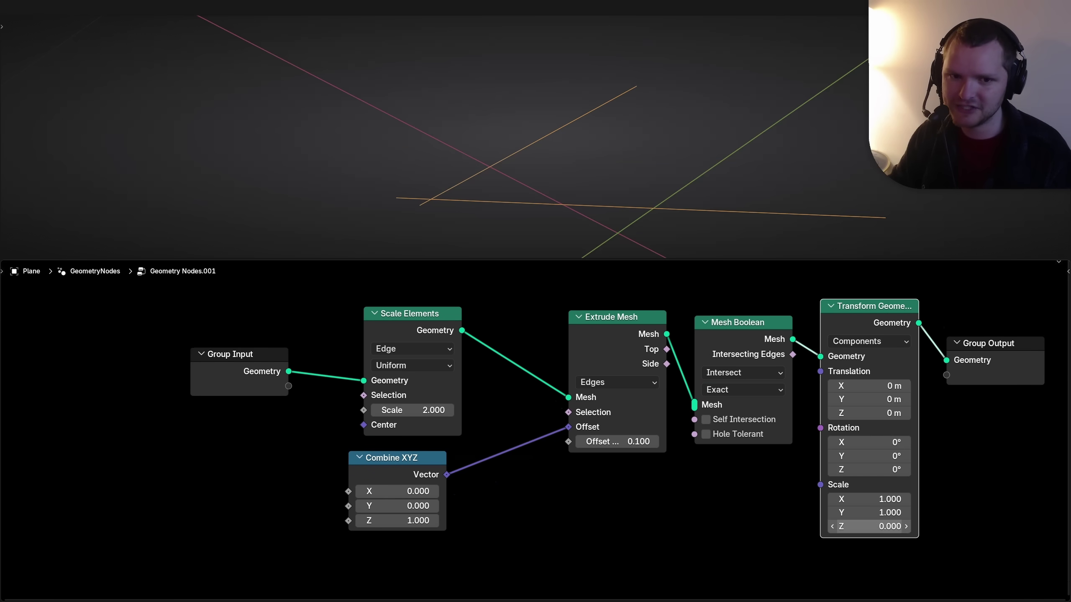
- Insert a Merge by Distance node between Transform Geometry and Group Output
{"action": "scroll", "coordinate": [535, 430], "scroll_direction": "right", "scroll_amount": 2, "text": "ctrl"}
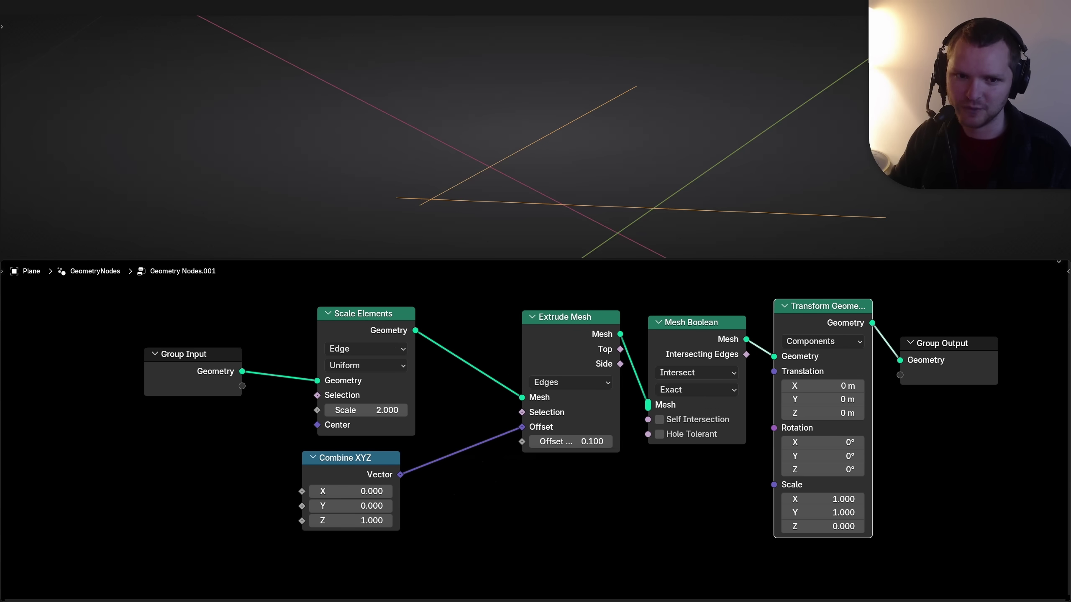
{"action": "key", "text": "m"}
{"action": "key", "text": "m"}
{"action": "key", "text": "shift+a"}
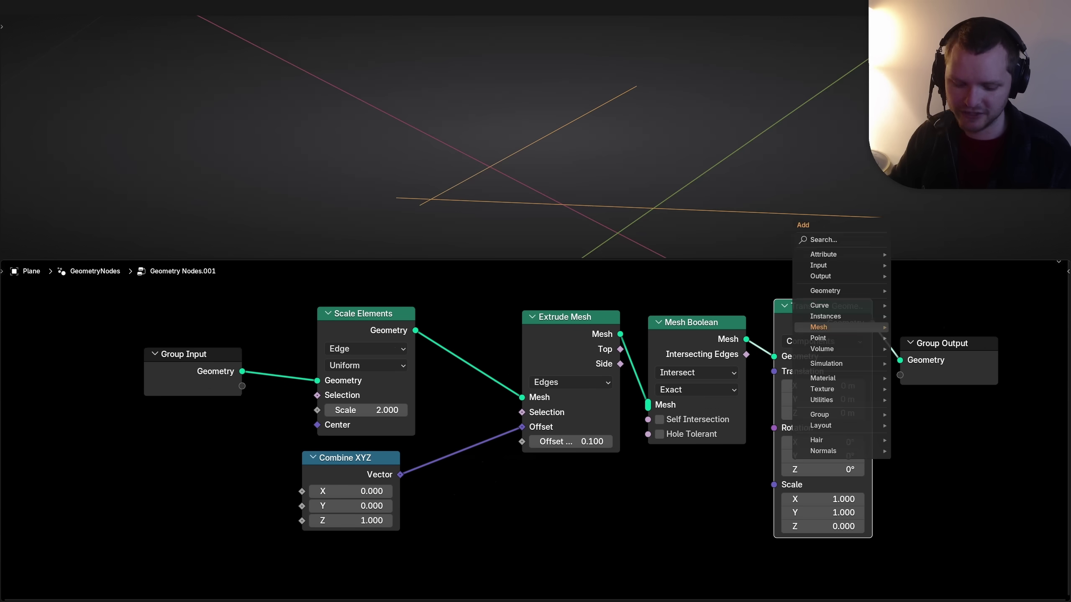
{"action": "type", "text": "mer"}
{"action": "key", "text": "Return"}
{"action": "left_click", "coordinate": [881, 330]}
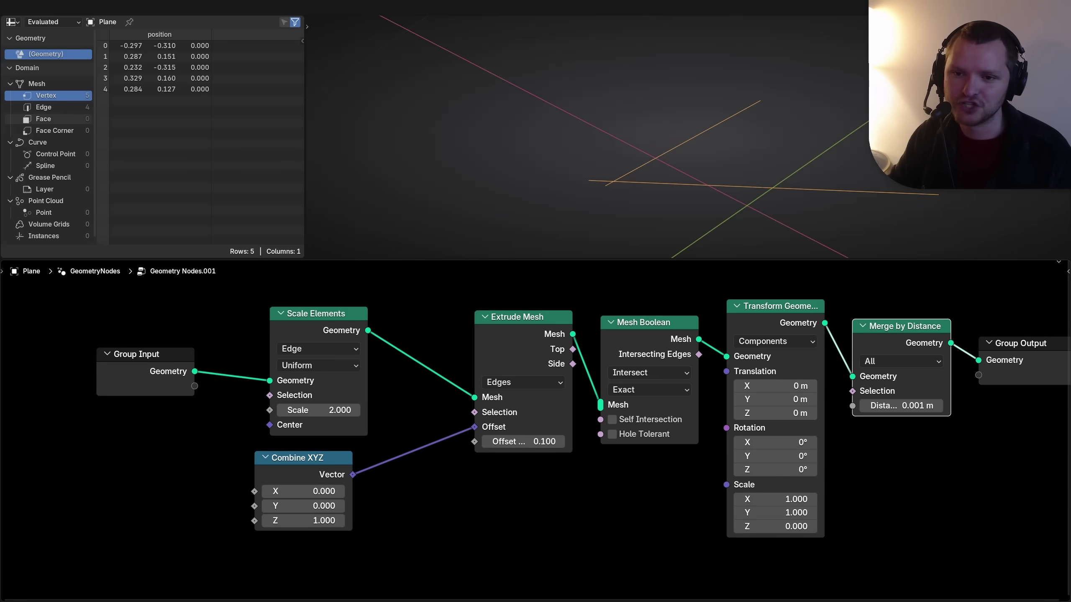
- Compare the vertex data from Scale Elements with that from Merge by Distance, leaving Merge by Distance linked to the Group Output
{"action": "left_click", "coordinate": [319, 321], "text": "alt+shift"}
{"action": "key", "text": "ctrl+z"}
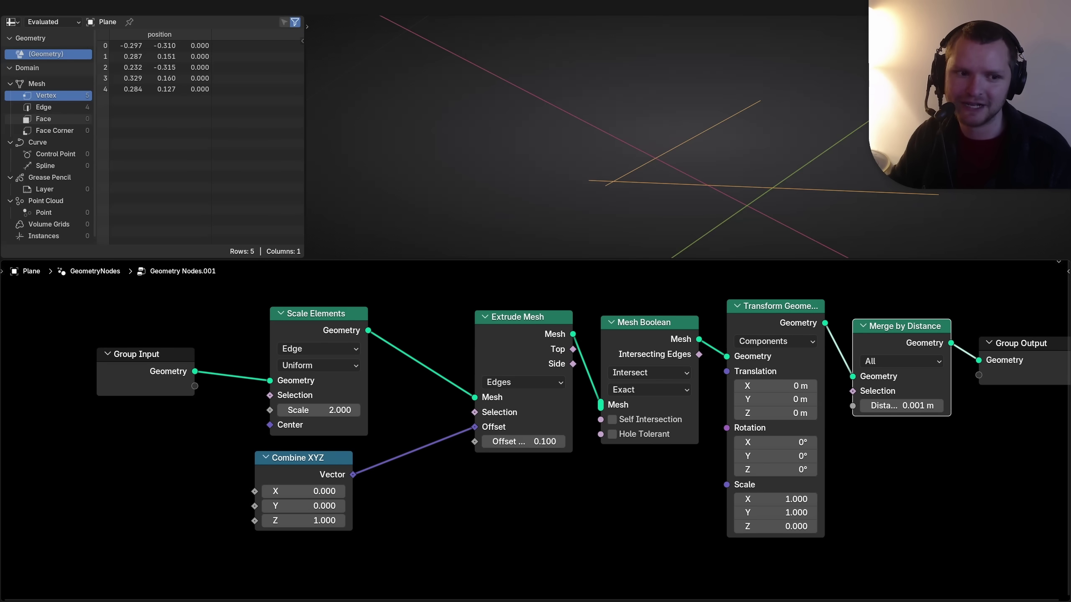
{"action": "key", "text": "ctrl+shift+z"}
{"action": "key", "text": "ctrl+z"}
{"action": "left_click", "coordinate": [317, 313], "text": "ctrl+shift"}
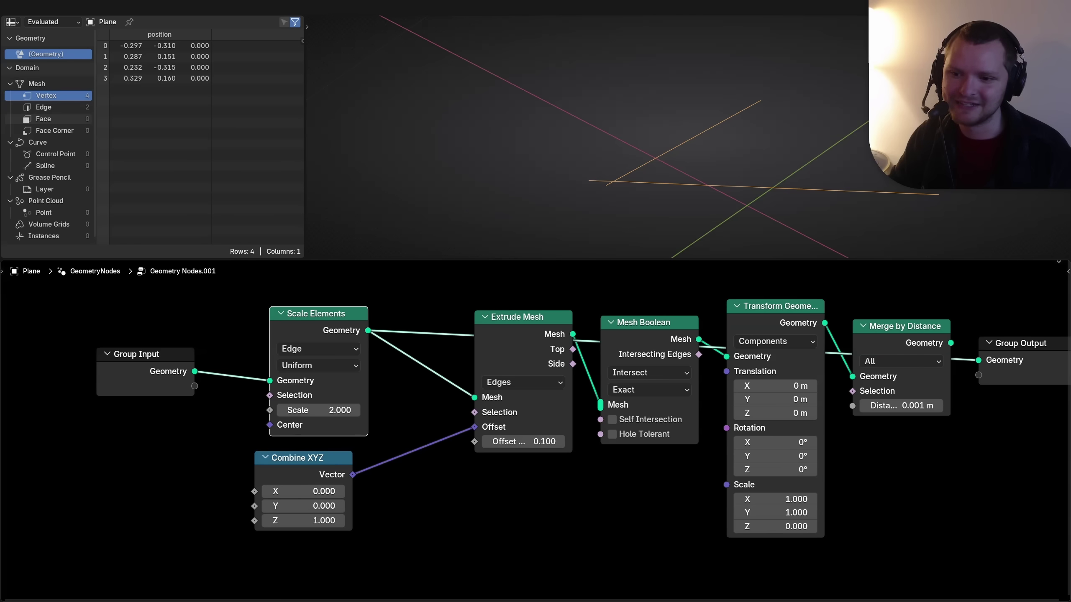
{"action": "left_click", "coordinate": [894, 331], "text": "alt+shift"}
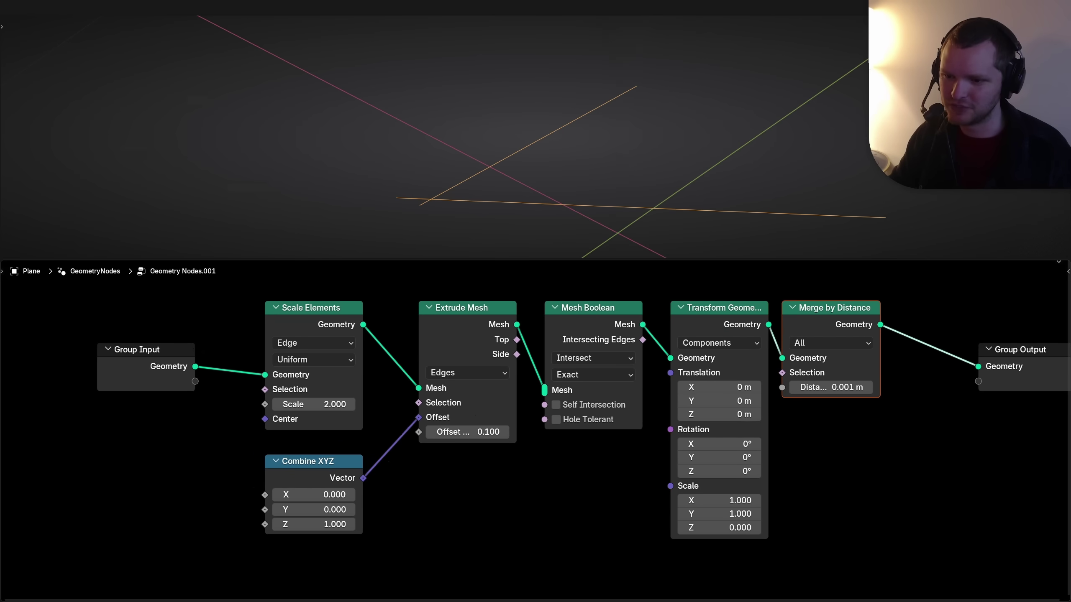
- Group all the processing nodes between Group Input and Group Output and name the node group "Intersecting Lines"
{"action": "key", "text": "a"}
{"action": "key", "text": "ctrl+g"}
{"action": "key", "text": "Tab"}
{"action": "type", "text": "r"}
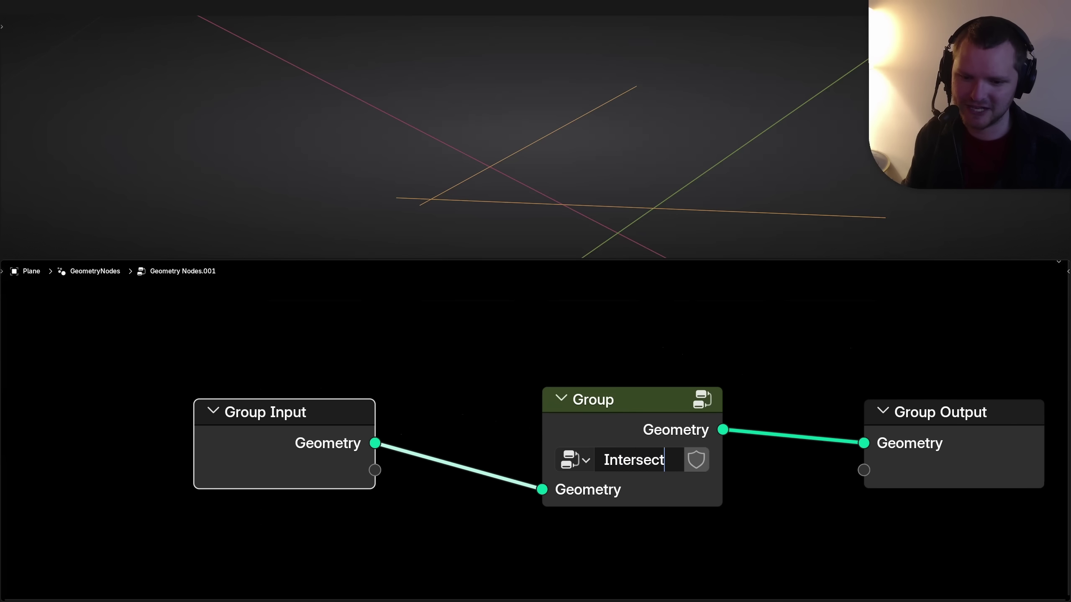
{"action": "type", "text": "secting Li"}
{"action": "type", "text": "nes"}
{"action": "key", "text": "Return"}
- Insert a Separate Geometry node between the Intersecting Lines group and Group Output, keeping the Point domain
{"action": "key", "text": "shift+a"}
{"action": "type", "text": "separate"}
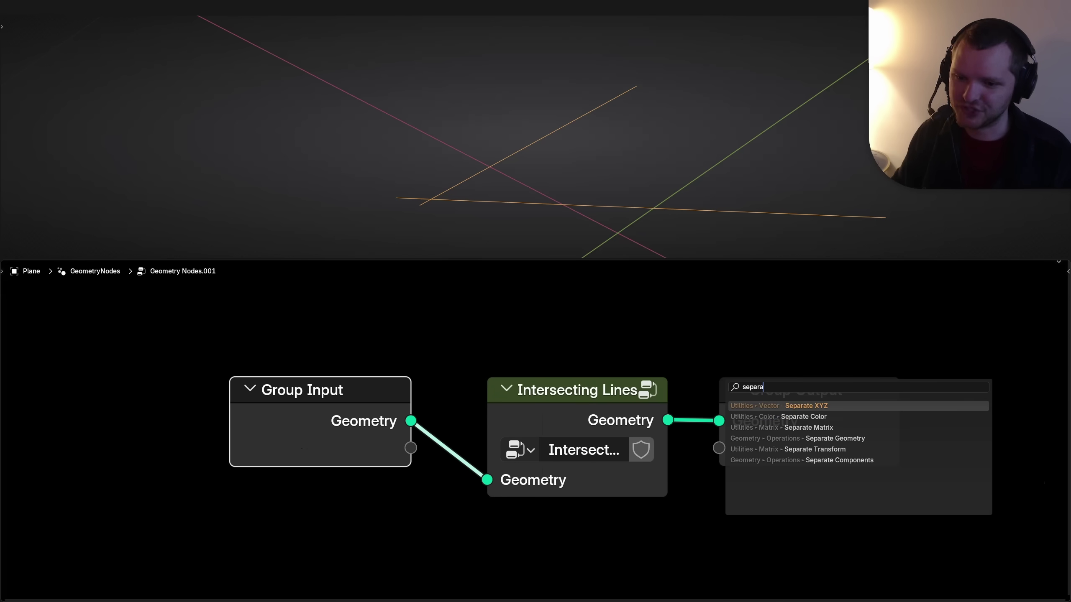
{"action": "key", "text": "Down"}
{"action": "key", "text": "Down"}
{"action": "key", "text": "Down"}
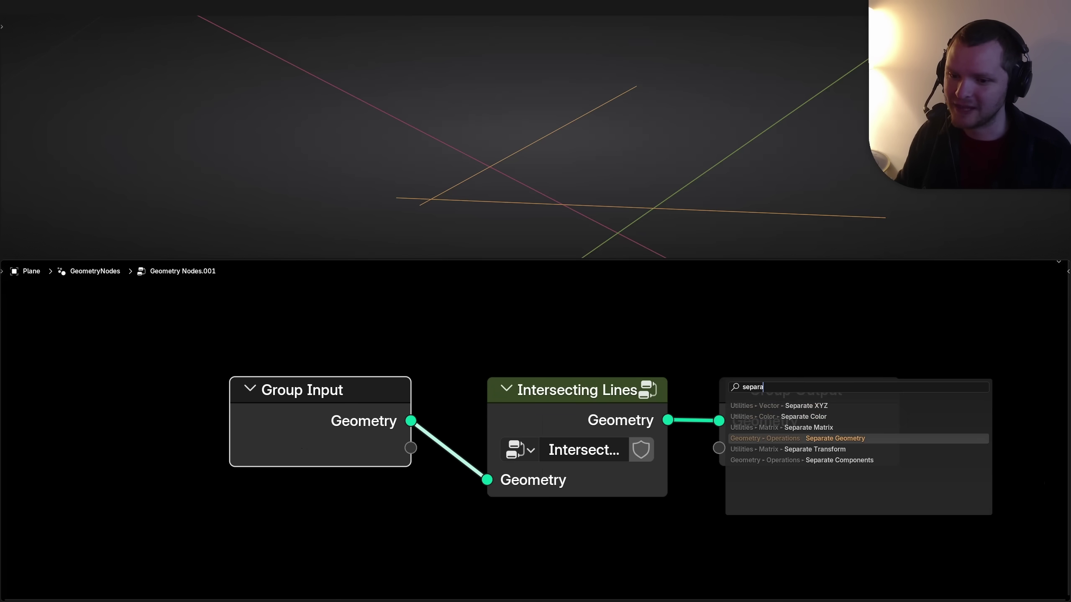
{"action": "key", "text": "Return"}
{"action": "key", "text": "Return"}
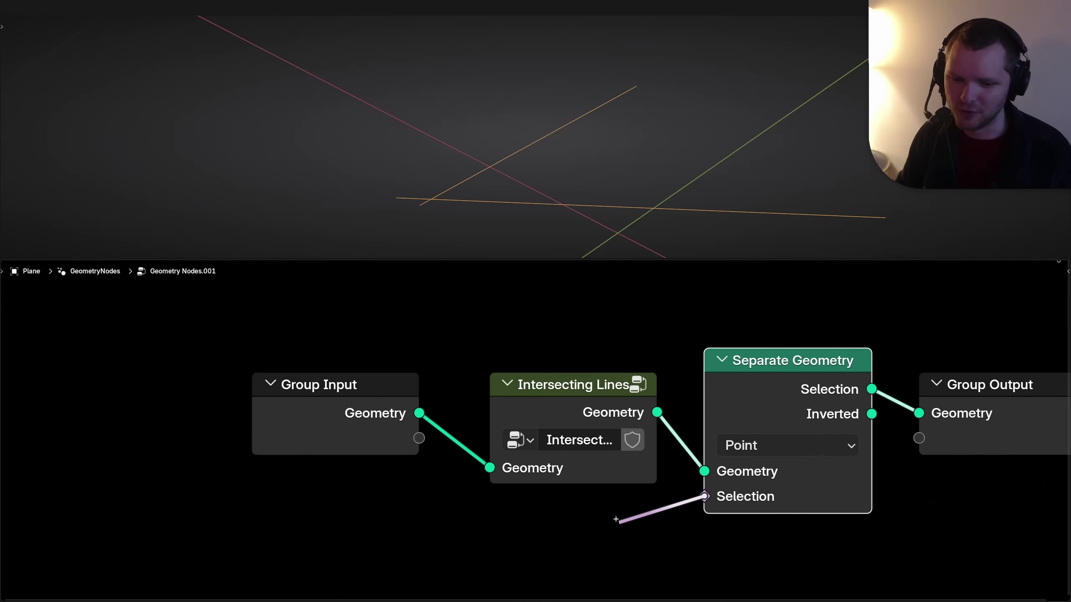
- Drive the Separate Geometry selection with an Integer Equal Compare node that has Index in A and 0 in B
{"action": "left_click_drag", "start_coordinate": [617, 519], "coordinate": [614, 519]}
{"action": "type", "text": "eq"}
{"action": "left_click", "coordinate": [608, 490]}
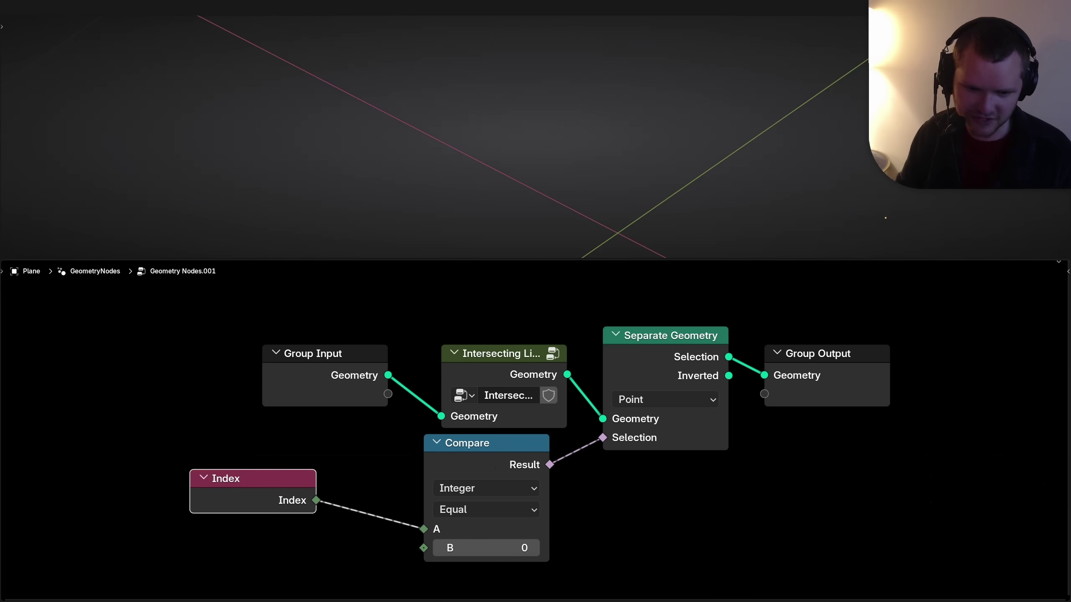
{"action": "scroll", "coordinate": [565, 443], "scroll_direction": "up", "scroll_amount": 1}
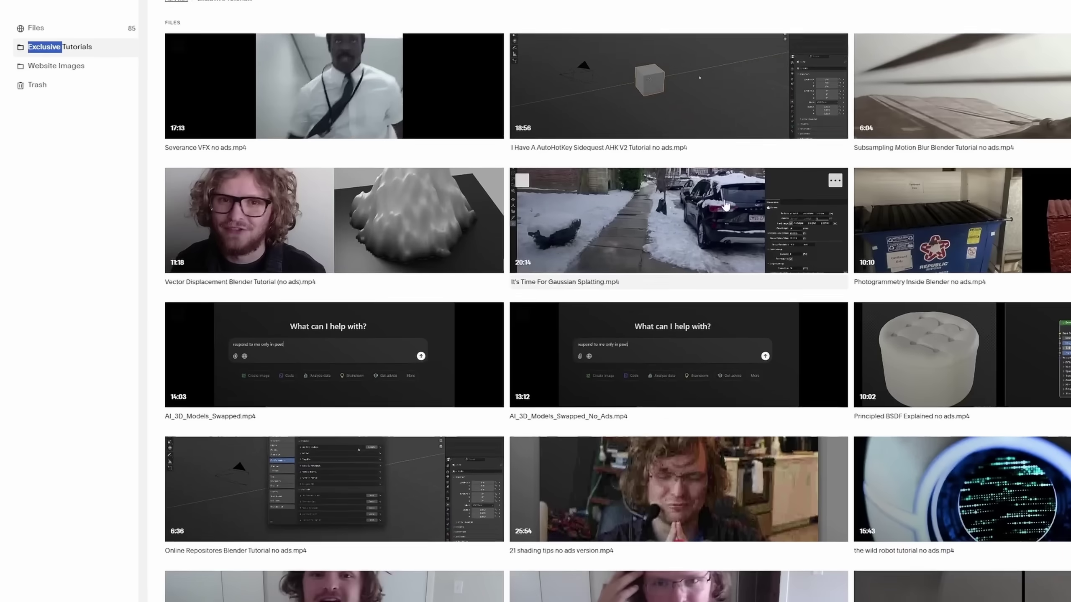
{"action": "scroll", "coordinate": [674, 166], "scroll_direction": "down", "scroll_amount": 7}
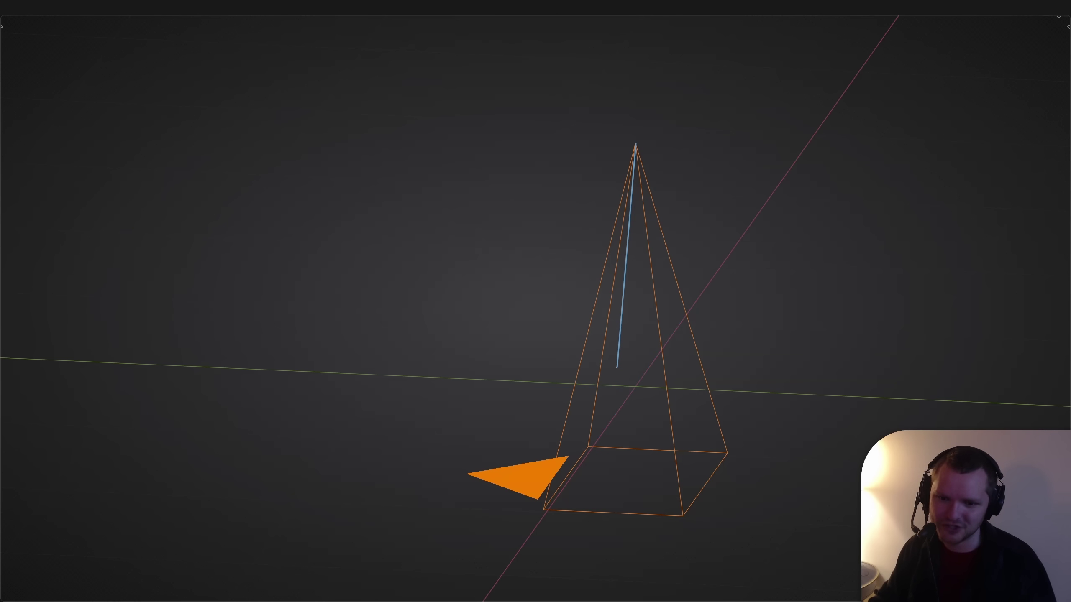
{"action": "key", "text": "KP_0"}
{"action": "key", "text": "KP_0"}
{"action": "key", "text": "KP_0"}
{"action": "key", "text": "KP_0"}
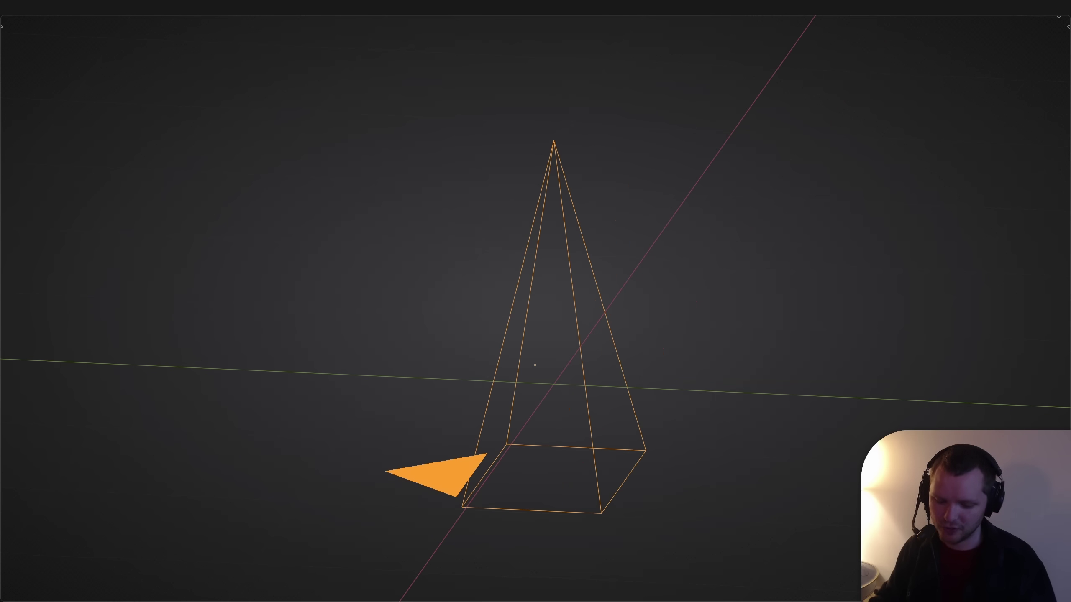
- Parent the single-point object to the camera, undoing any test move
{"action": "key", "text": "ctrl+p"}
{"action": "key", "text": "Return"}
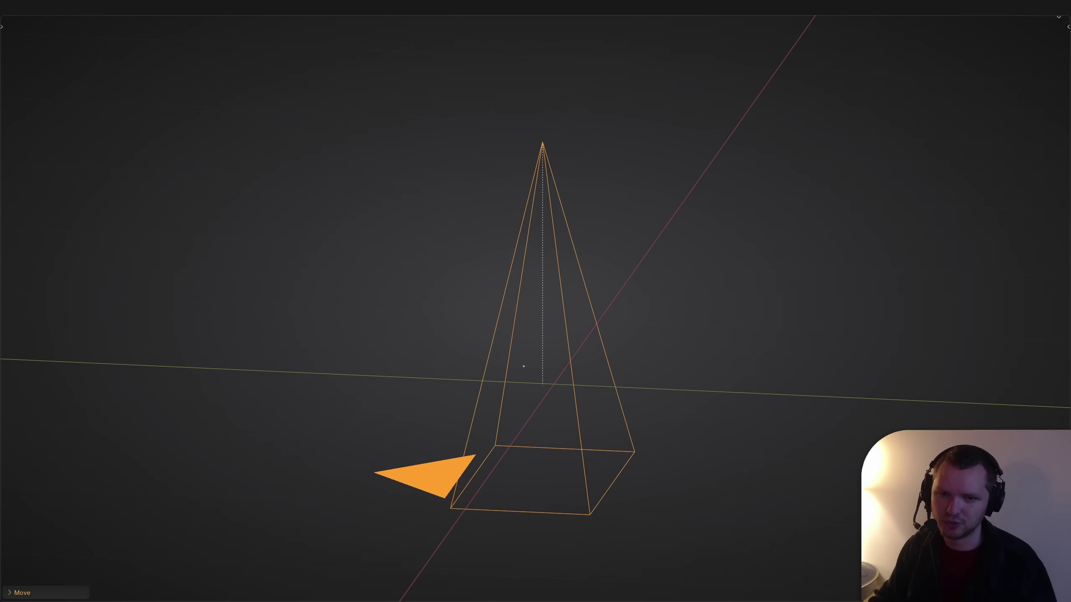
{"action": "key", "text": "ctrl+z"}
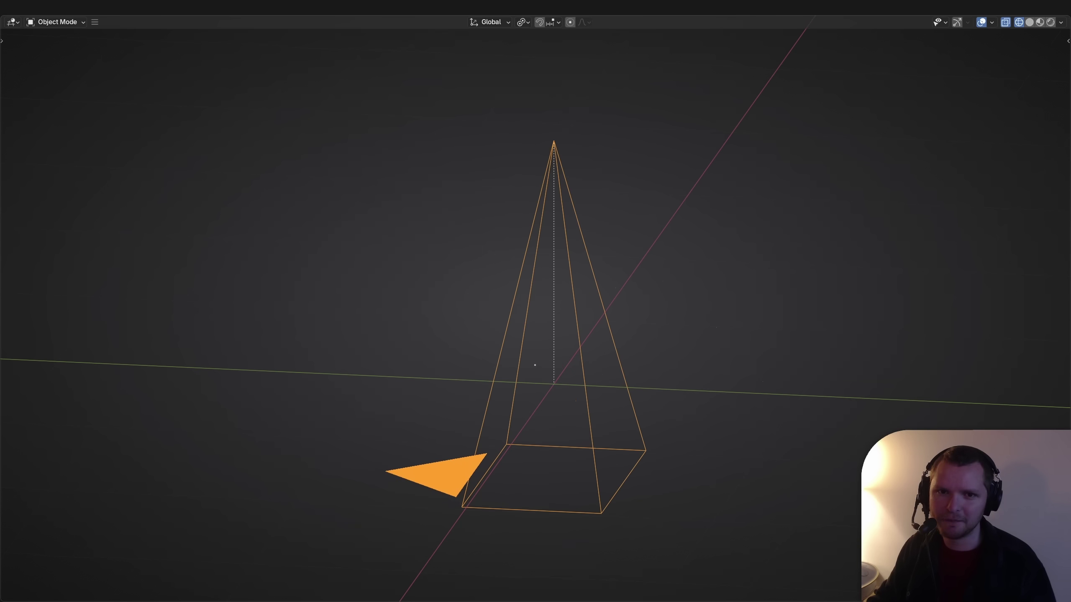
- Set the pivot point to the 3D cursor and rotate the camera in side view until it looks nearly horizontally
{"action": "left_click", "coordinate": [523, 22]}
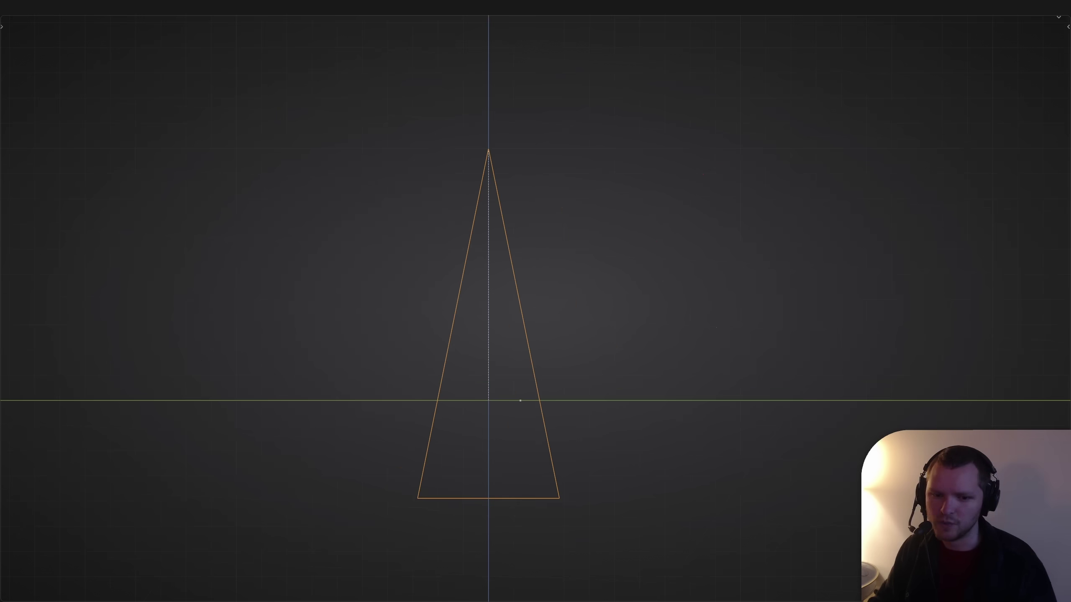
{"action": "key", "text": "r"}
{"action": "left_click", "coordinate": [670, 311]}
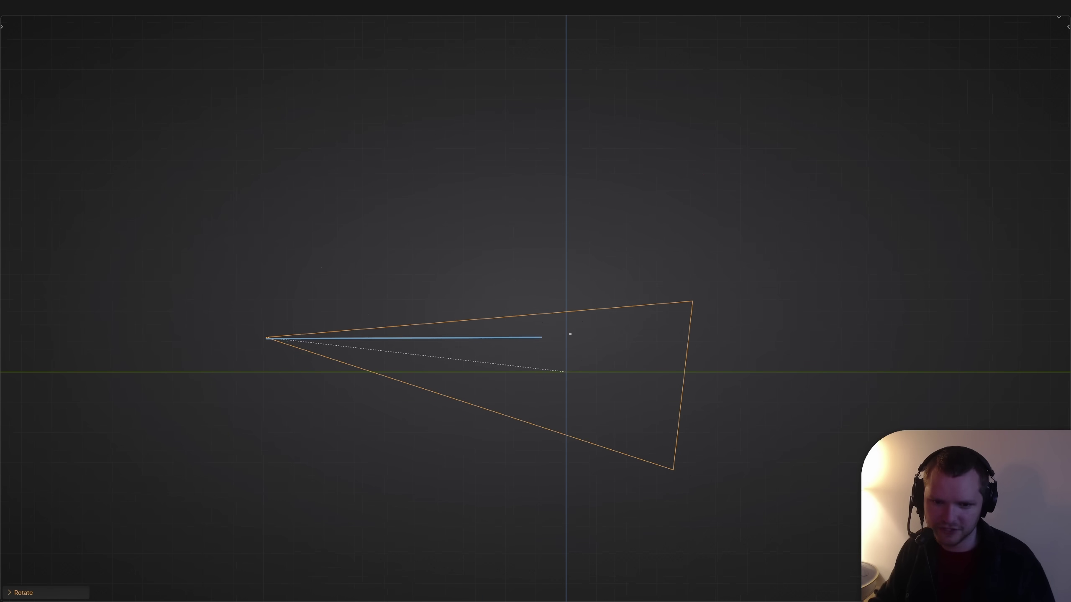
- Scale up the camera together with its point object about the 3D cursor
{"action": "key", "text": "s"}
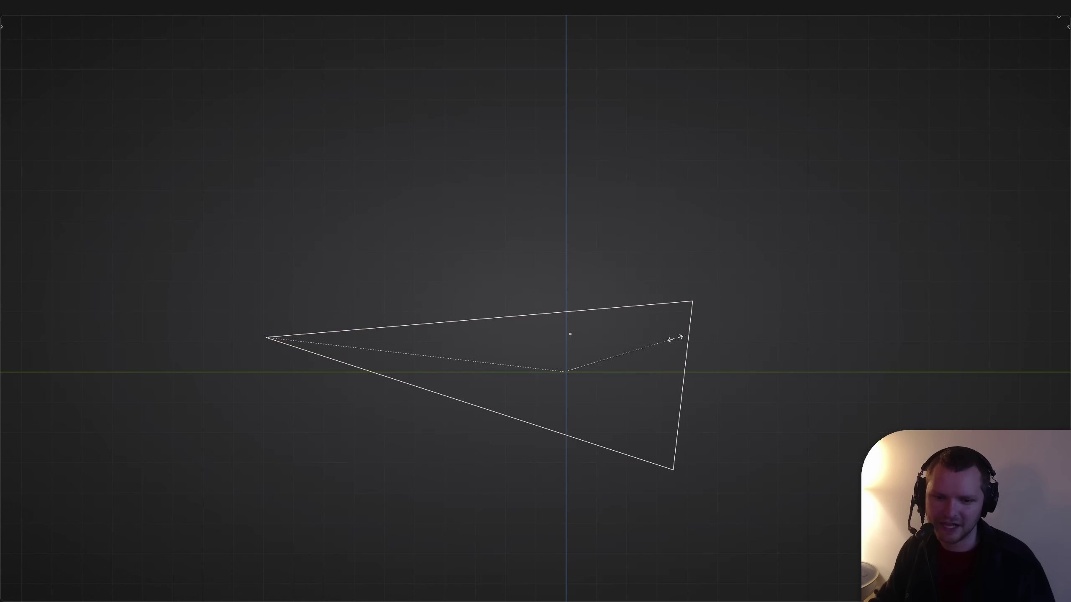
{"action": "left_click", "coordinate": [722, 330]}
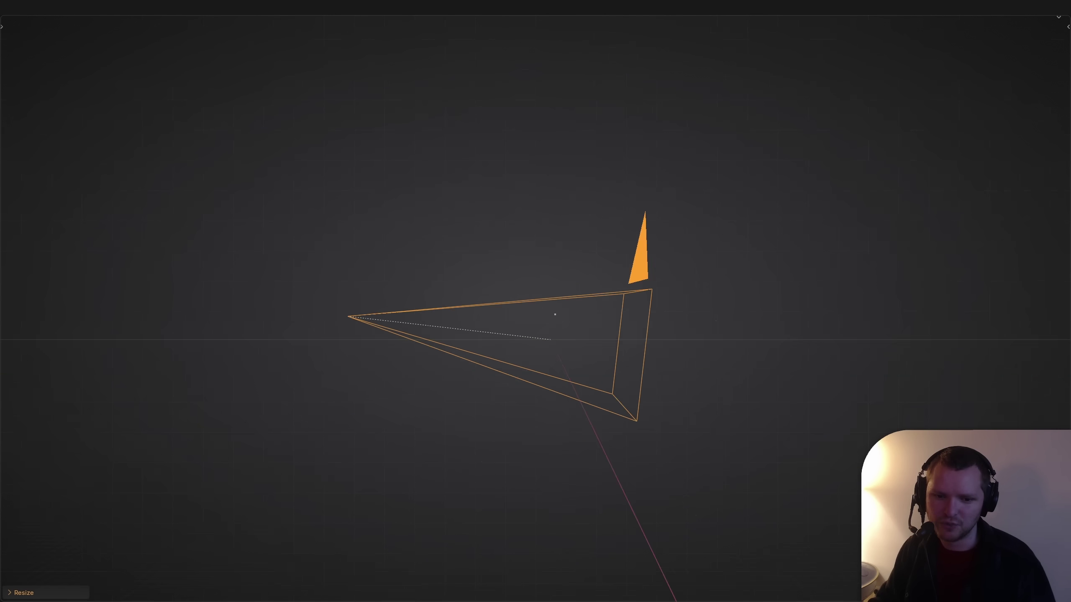
{"action": "middle_click_drag", "start_coordinate": [692, 344], "coordinate": [647, 354]}
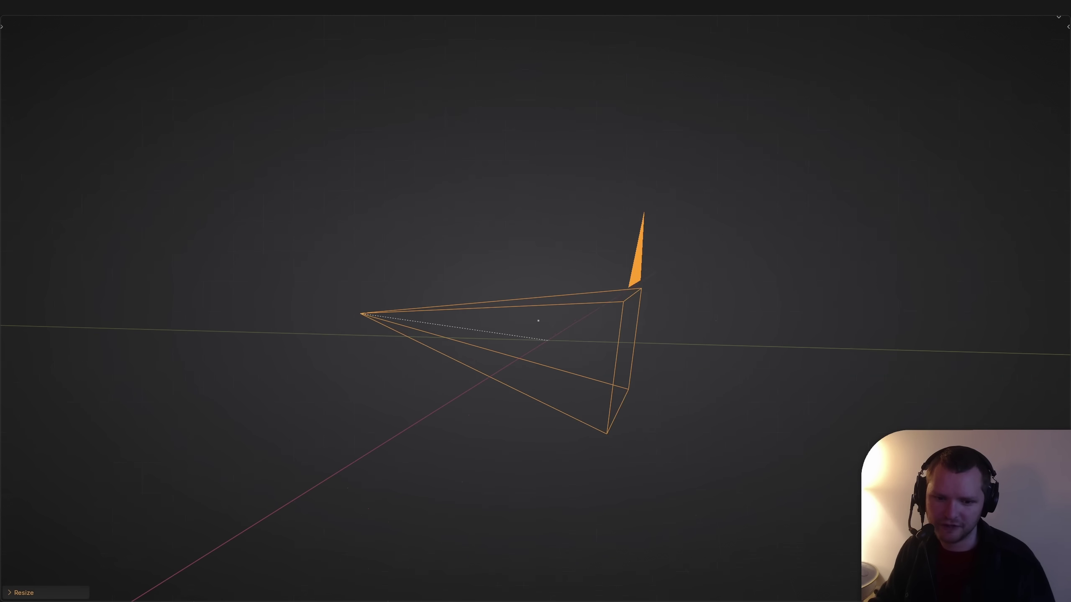
{"action": "key", "text": "s"}
{"action": "left_click", "coordinate": [756, 351]}
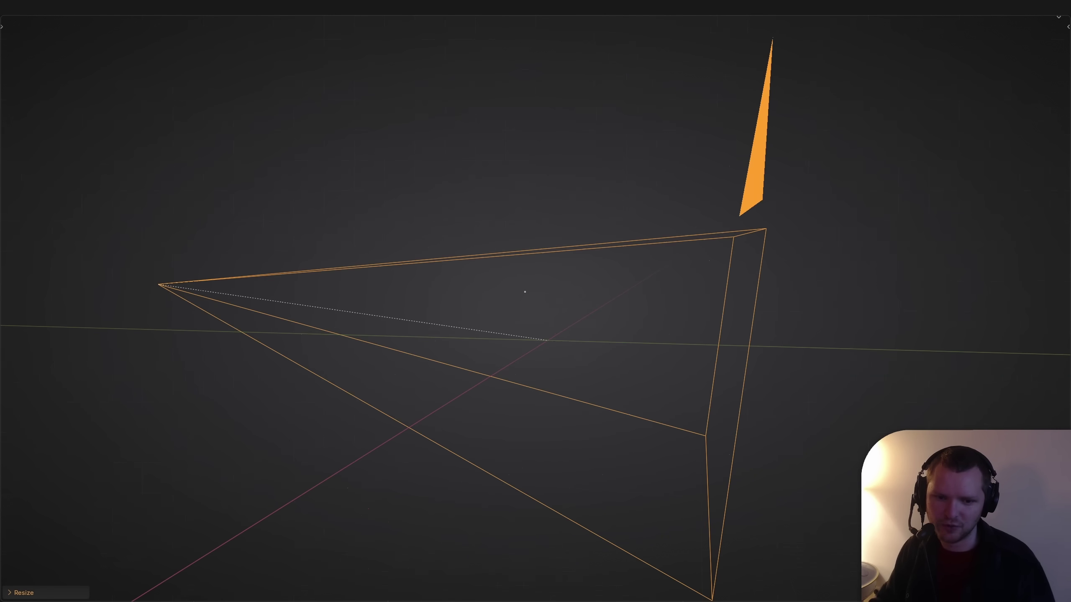
- In the camera view of the street photo, move the camera along X and rotate it about Z
{"action": "key", "text": "KP_0"}
{"action": "key", "text": "KP_0"}
{"action": "key", "text": "s"}
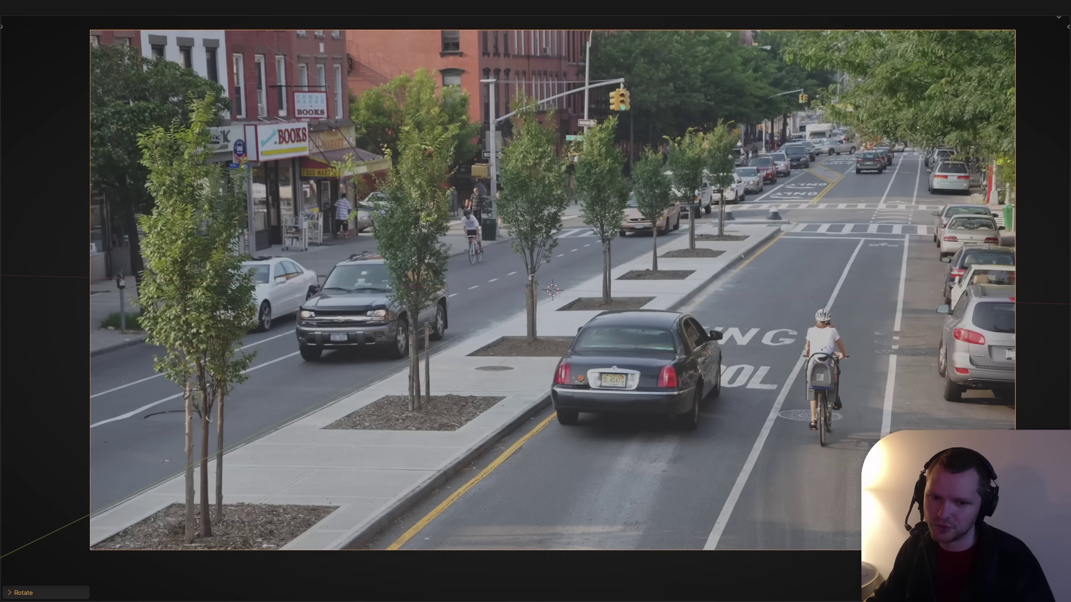
{"action": "key", "text": "g"}
{"action": "key", "text": "x"}
{"action": "key", "text": "Return"}
{"action": "key", "text": "r"}
{"action": "key", "text": "z"}
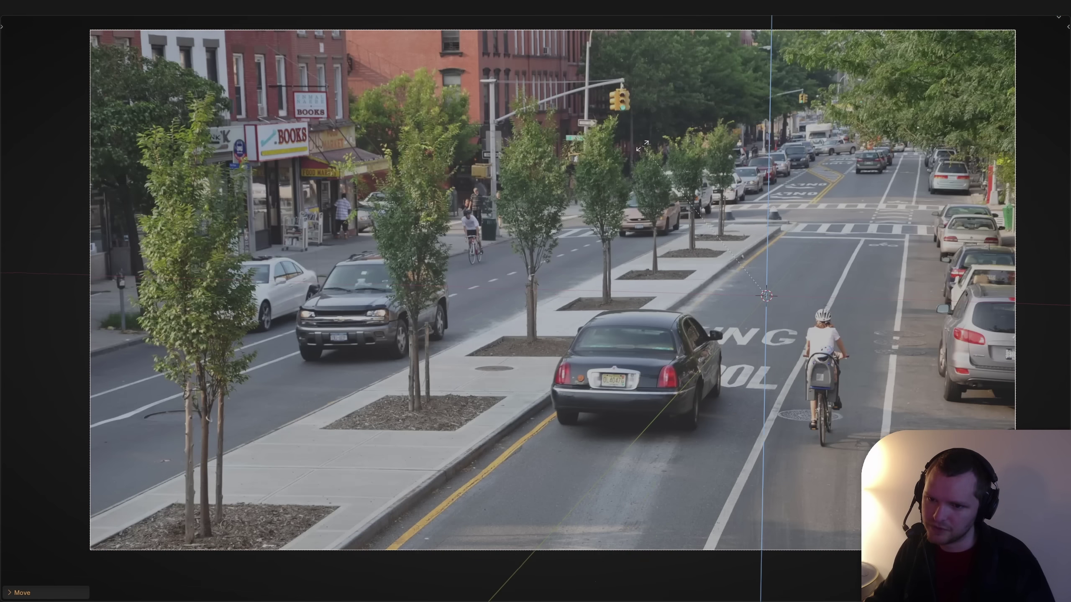
{"action": "key", "text": "Return"}
- Add a torus mesh at the 3D cursor
{"action": "key", "text": "shift+a"}
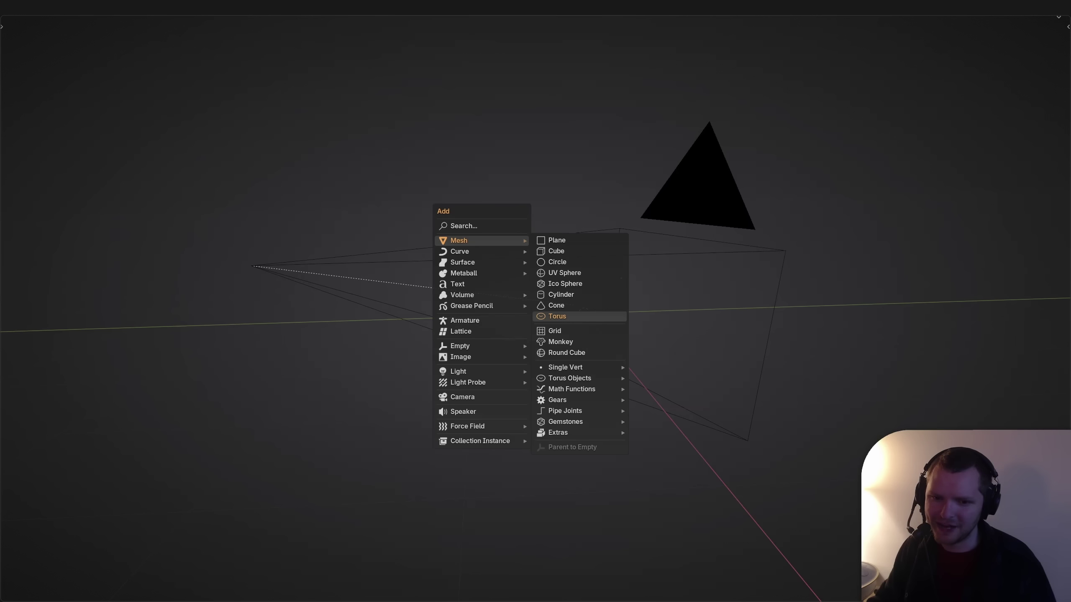
{"action": "left_click", "coordinate": [566, 317]}
{"action": "scroll", "coordinate": [535, 309], "scroll_direction": "up", "scroll_amount": 3}
- In side view, raise the torus along Z to sit above the ground line and scale it down about the 3D cursor
{"action": "key", "text": "KP_3"}
{"action": "key", "text": "g"}
{"action": "key", "text": "z"}
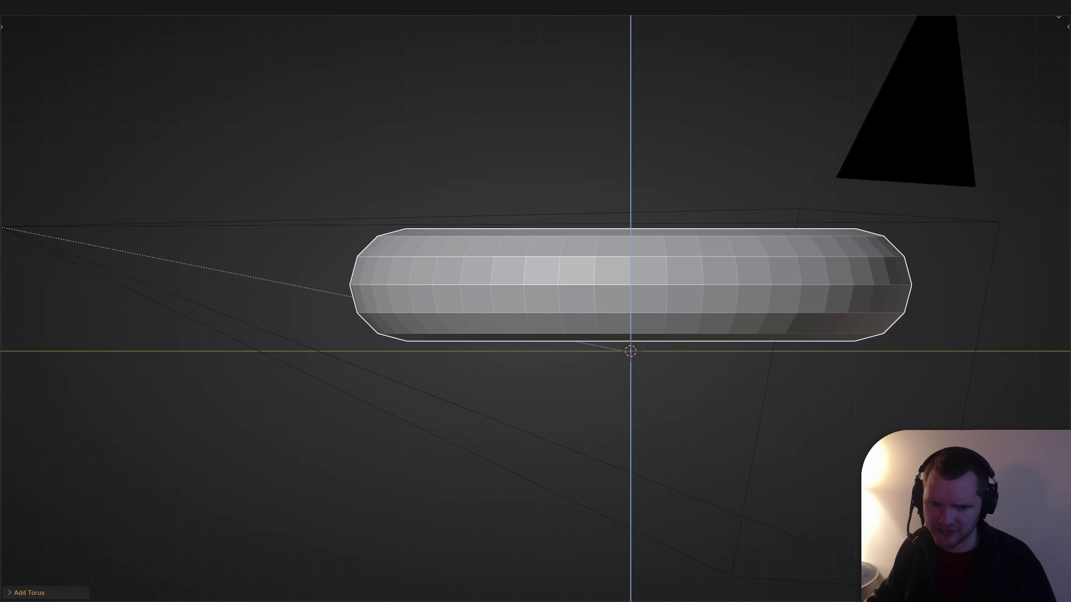
{"action": "left_click", "coordinate": [903, 444]}
{"action": "key", "text": "s"}
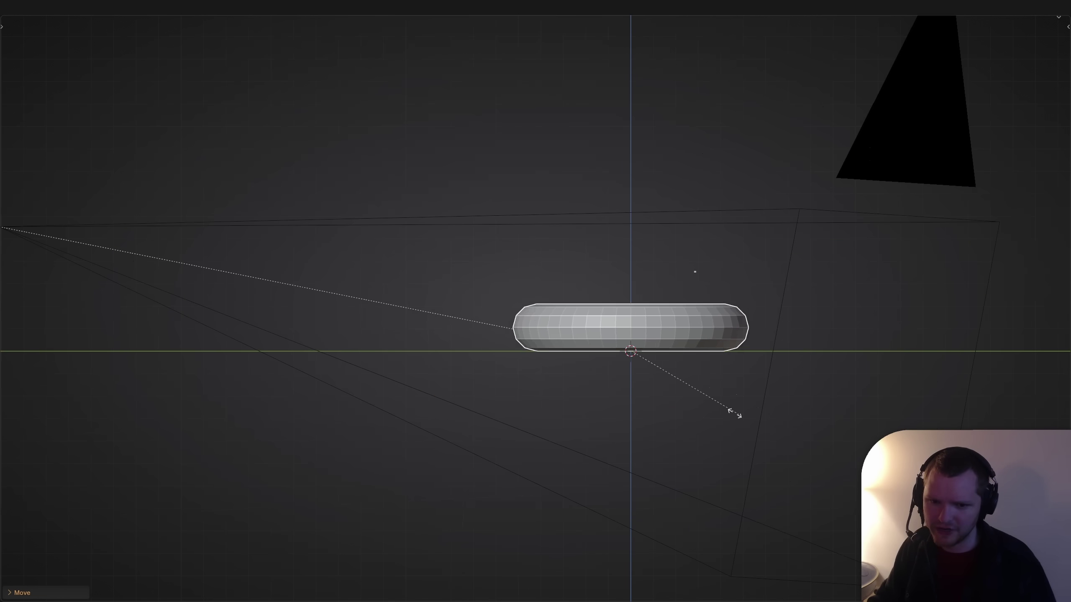
- In the camera view, scale the torus down further so it fits within the street lane
{"action": "key", "text": "KP_0"}
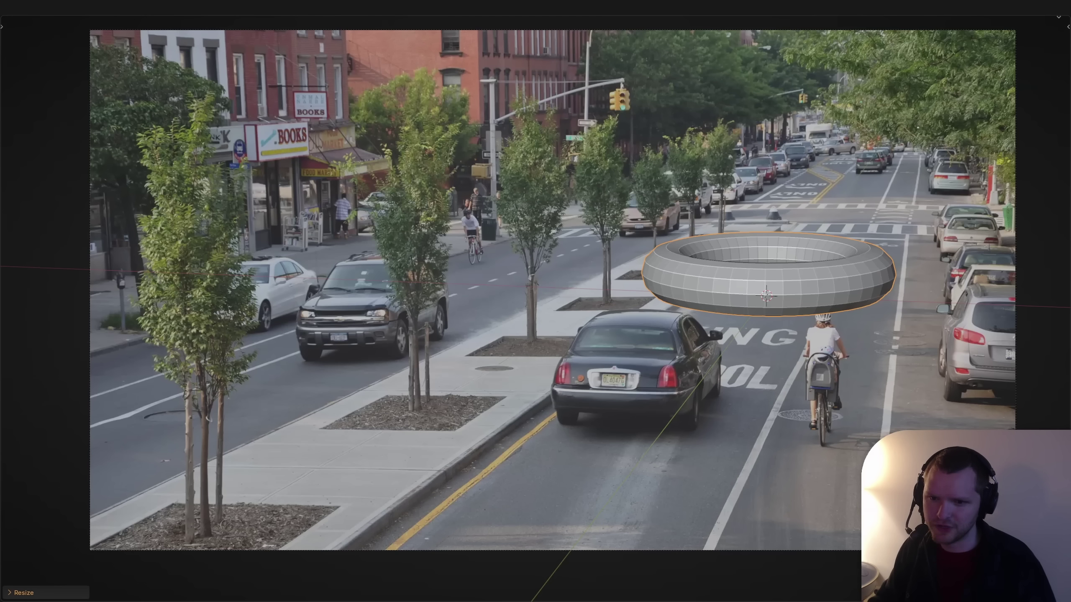
{"action": "key", "text": "s"}
{"action": "key", "text": "g"}
{"action": "key", "text": "y"}
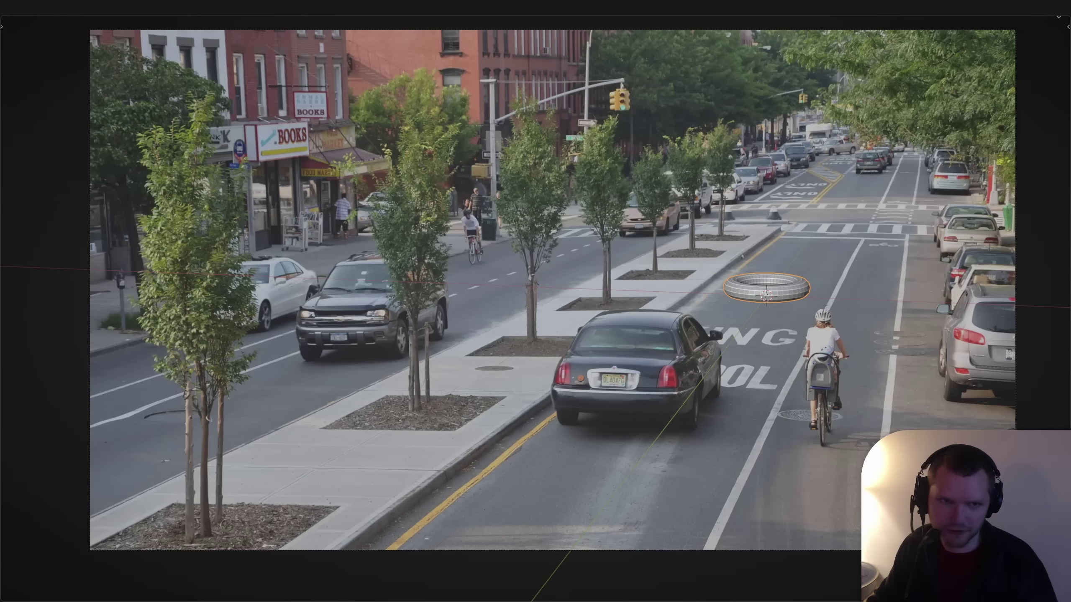
- Add a level 2 subdivision surface to the torus and shade it smooth
{"action": "scroll", "coordinate": [821, 283], "scroll_direction": "up", "scroll_amount": 5}
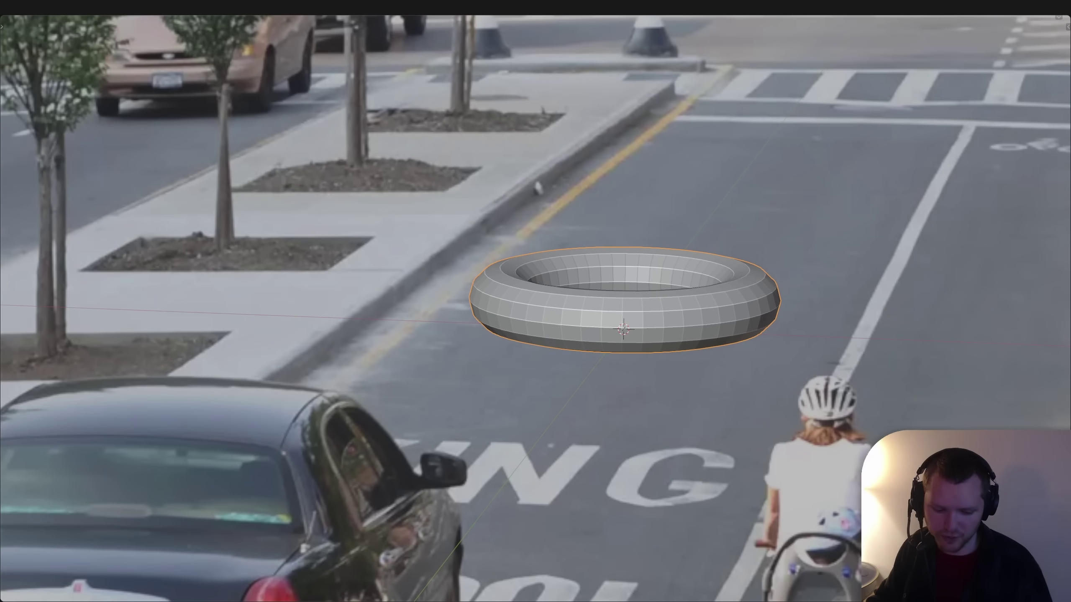
{"action": "key", "text": "ctrl+2"}
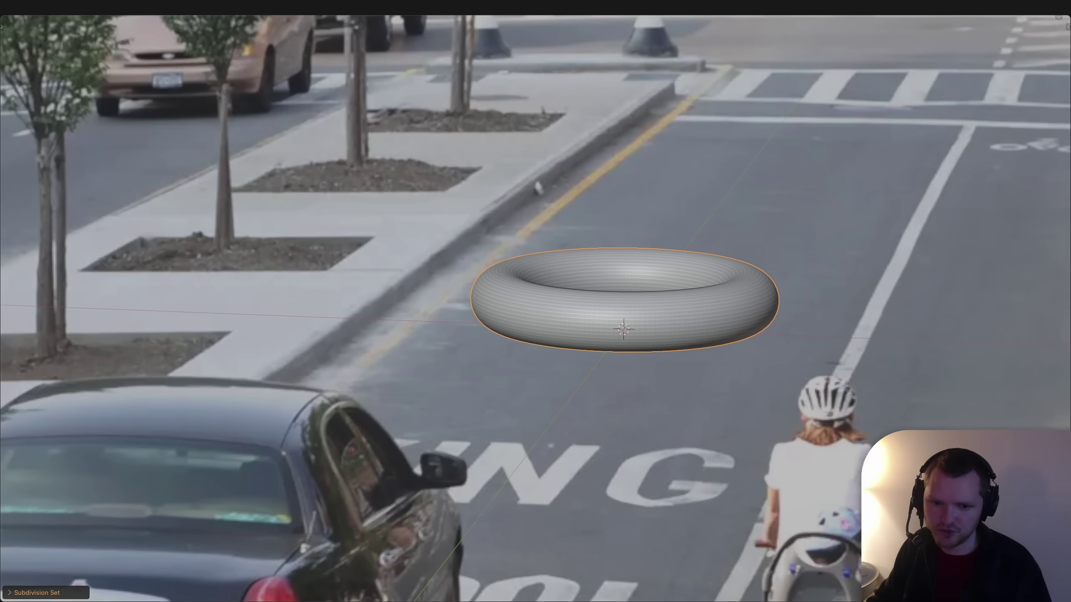
{"action": "right_click", "coordinate": [460, 270]}
{"action": "left_click", "coordinate": [459, 270]}
- Add a large ground plane beneath the torus and set the viewport shading to Rendered
{"action": "key", "text": "shift+a"}
{"action": "mouse_move", "coordinate": [464, 205]}
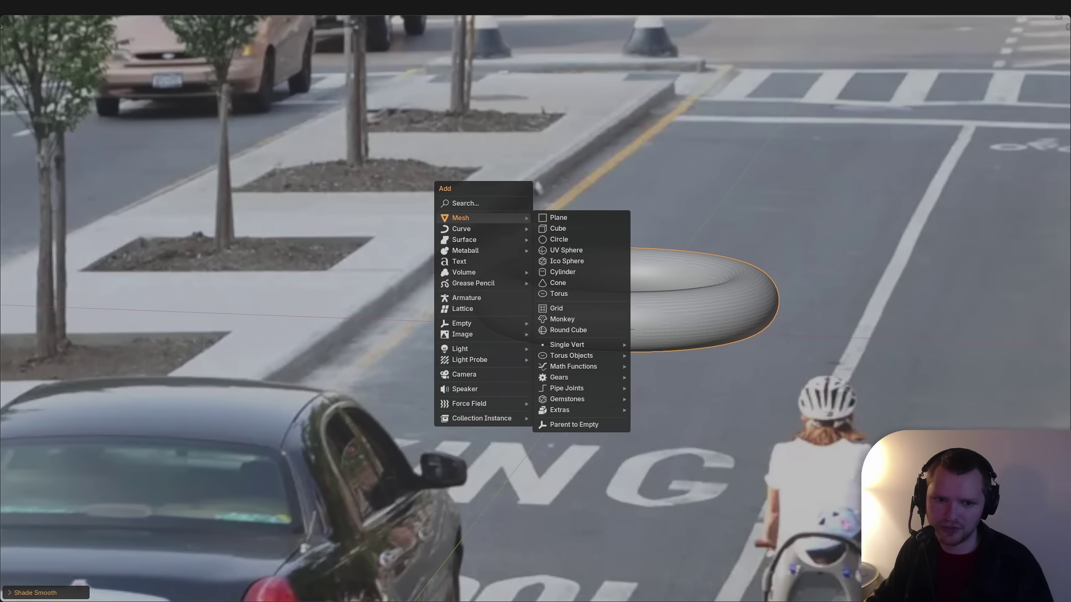
{"action": "left_click", "coordinate": [560, 218]}
{"action": "key", "text": "s"}
{"action": "key", "text": "Return"}
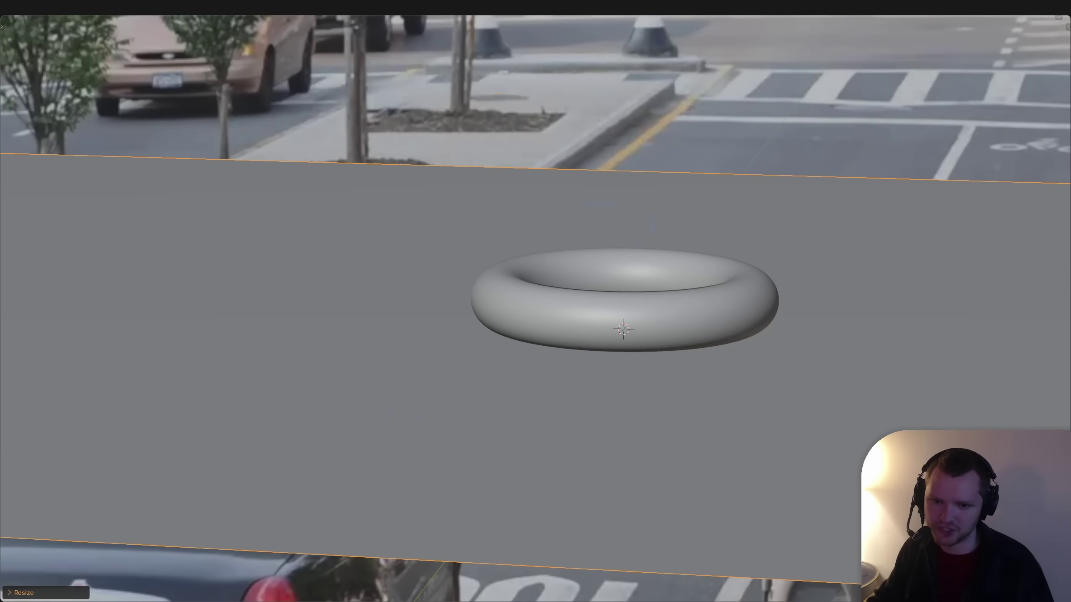
{"action": "scroll", "coordinate": [535, 308], "scroll_direction": "down", "scroll_amount": 5}
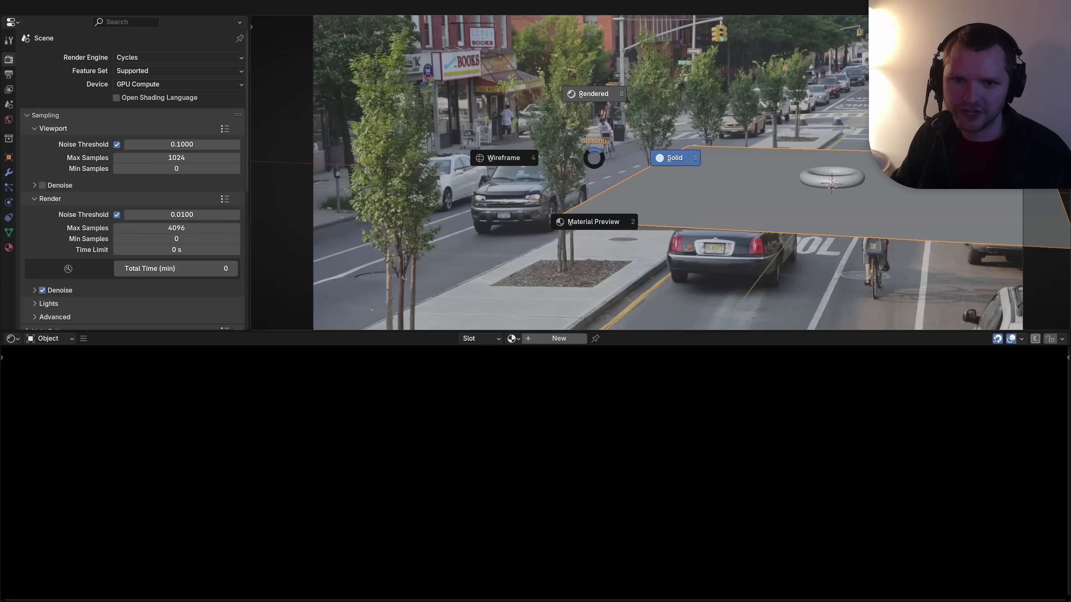
{"action": "left_click", "coordinate": [594, 95]}
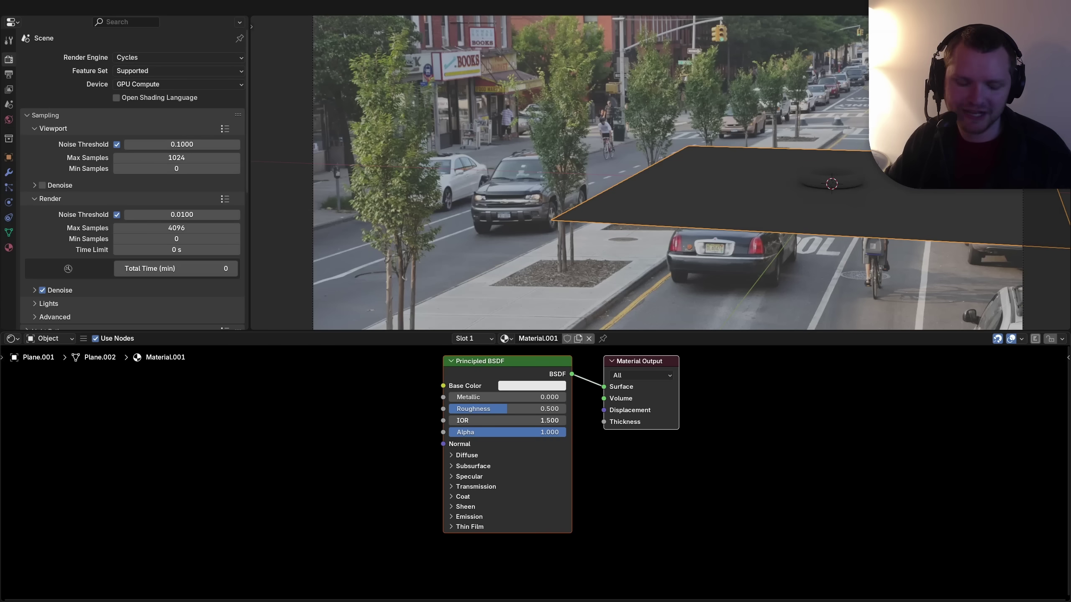
- Add an Image Texture node with Background.webp to the plane's material and connect its Color to the Base Color
{"action": "key", "text": "shift+a"}
{"action": "type", "text": "ima"}
{"action": "key", "text": "Return"}
{"action": "left_click", "coordinate": [338, 361]}
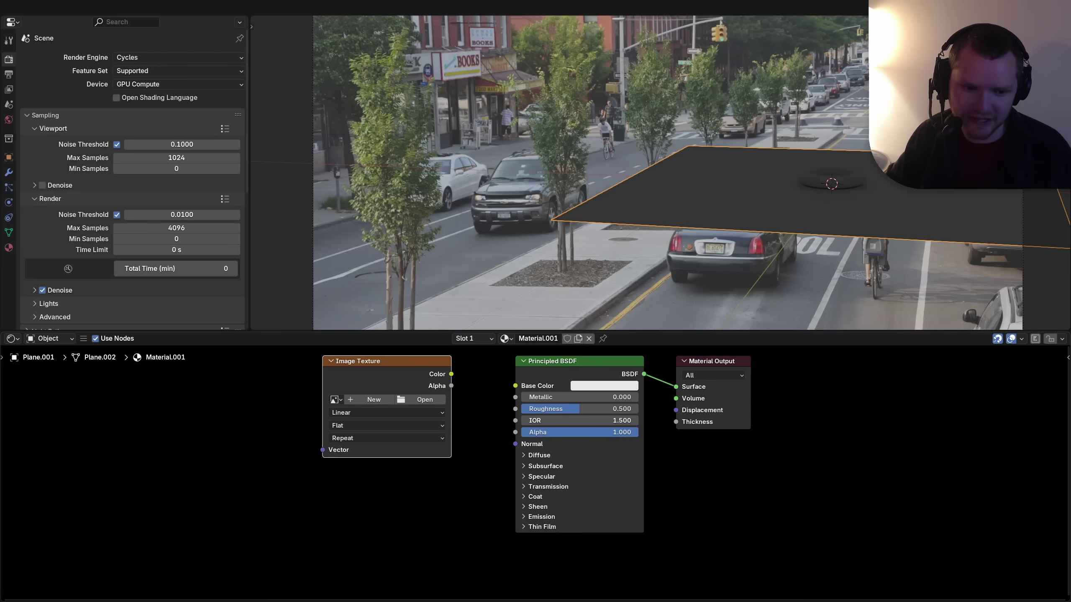
{"action": "left_click", "coordinate": [420, 400]}
{"action": "double_click", "coordinate": [791, 206]}
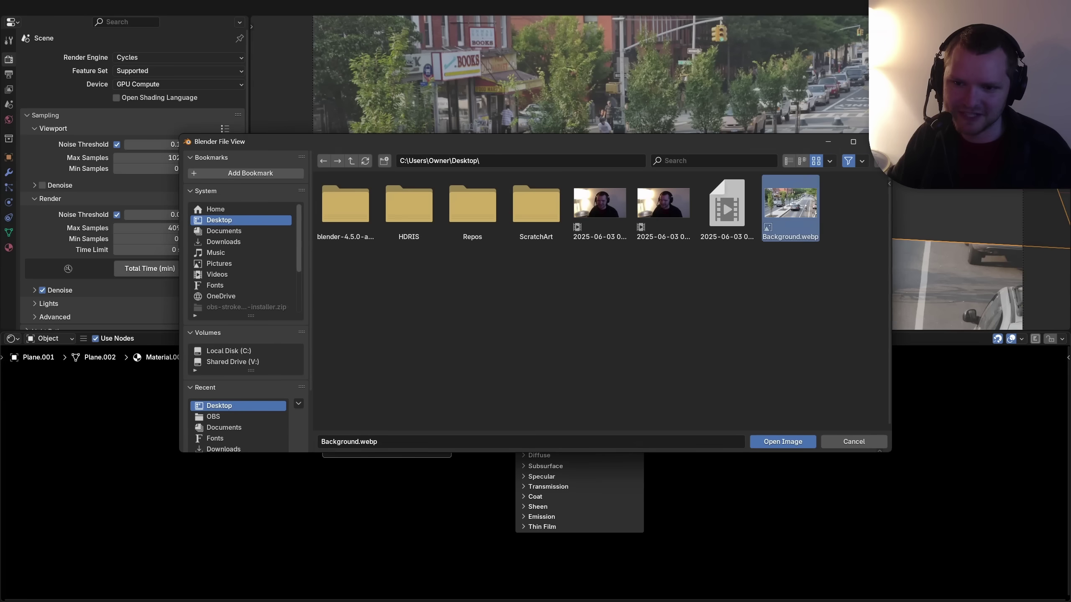
{"action": "left_click_drag", "start_coordinate": [451, 374], "coordinate": [516, 386]}
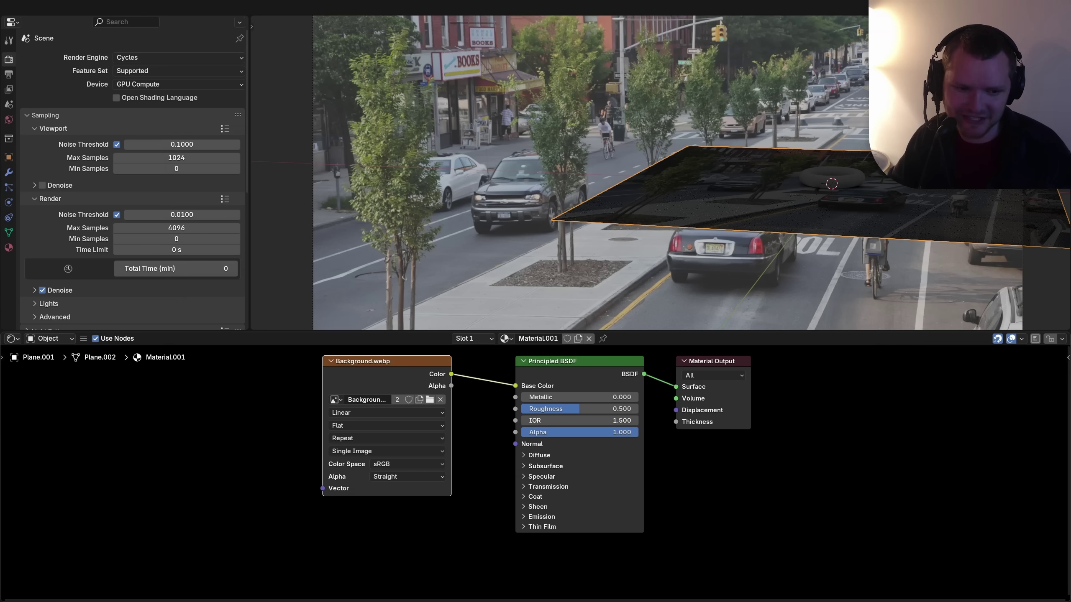
- Add a Texture Coordinate node without a Mapping node and connect its Window output to the image texture's Vector input
{"action": "key", "text": "ctrl+t"}
{"action": "key", "text": "ctrl+x"}
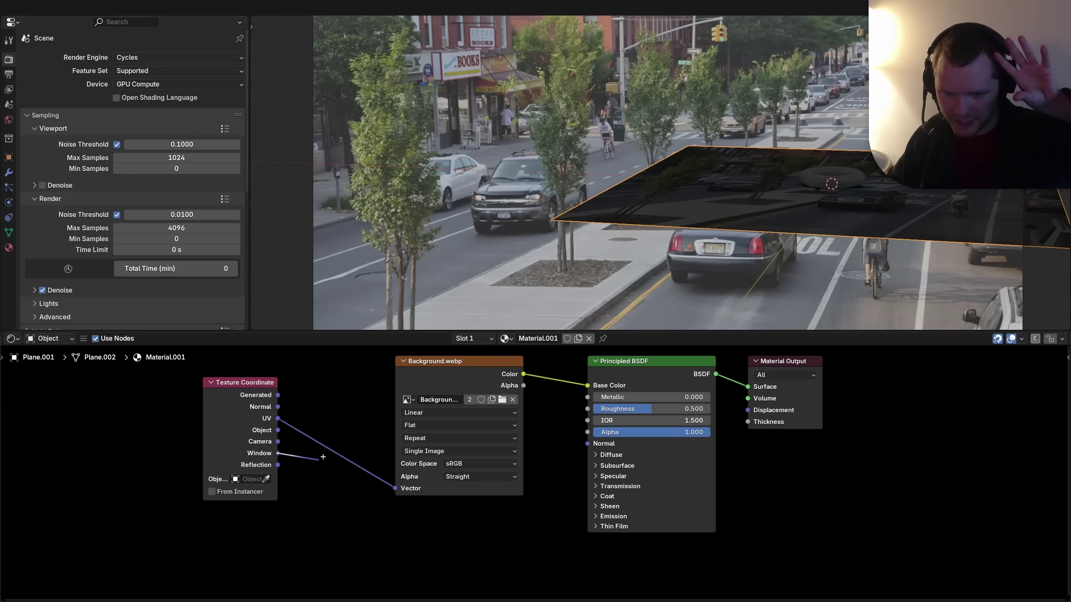
{"action": "left_click_drag", "start_coordinate": [323, 457], "coordinate": [320, 463]}
{"action": "left_click_drag", "start_coordinate": [395, 488], "coordinate": [395, 488]}
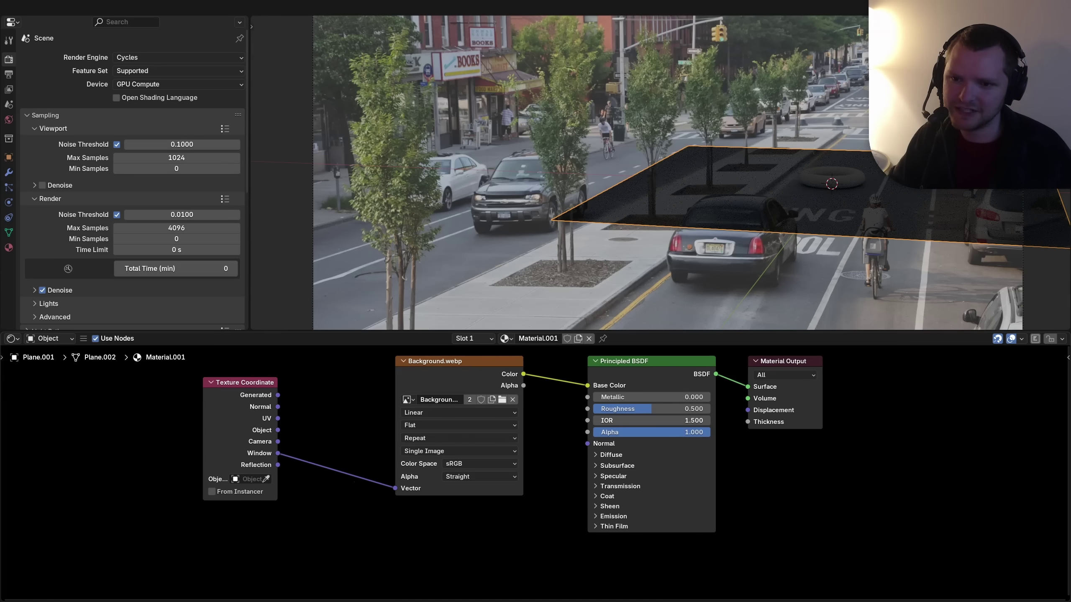
{"action": "key", "text": "s"}
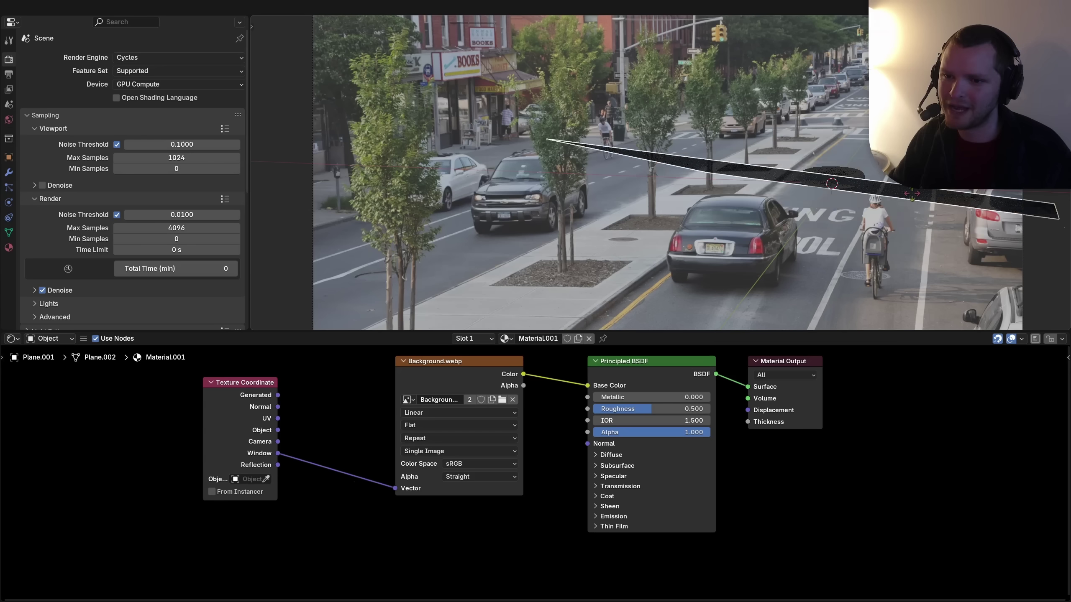
{"action": "left_click", "coordinate": [521, 311]}
{"action": "key", "text": "ctrl+z"}
- Add a sun light to illuminate the torus and cast its shadow onto the ground plane
{"action": "key", "text": "shift+a"}
{"action": "mouse_move", "coordinate": [518, 312]}
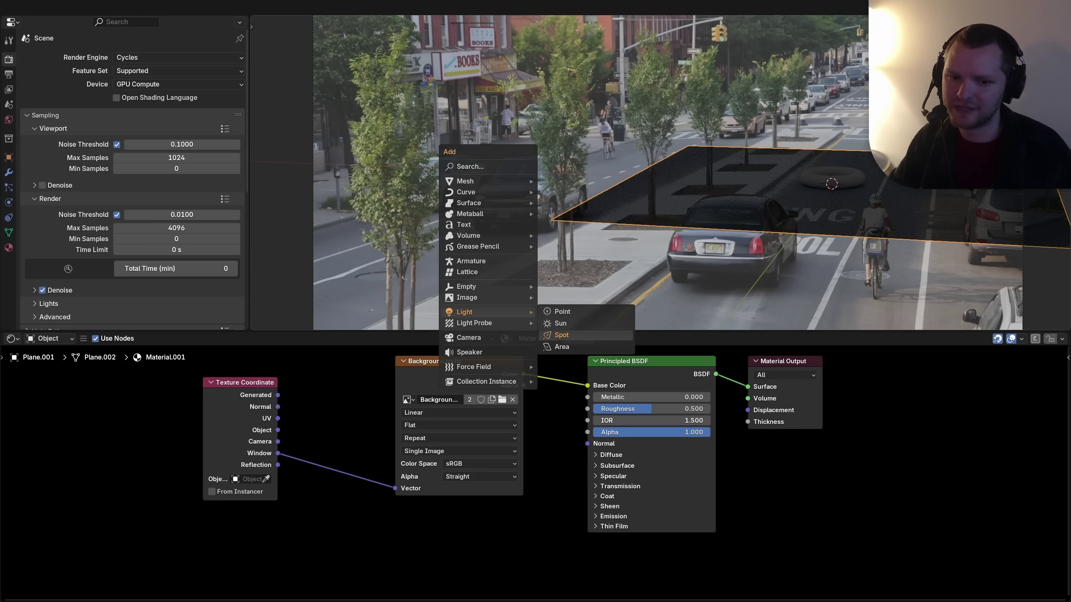
{"action": "left_click", "coordinate": [560, 335]}
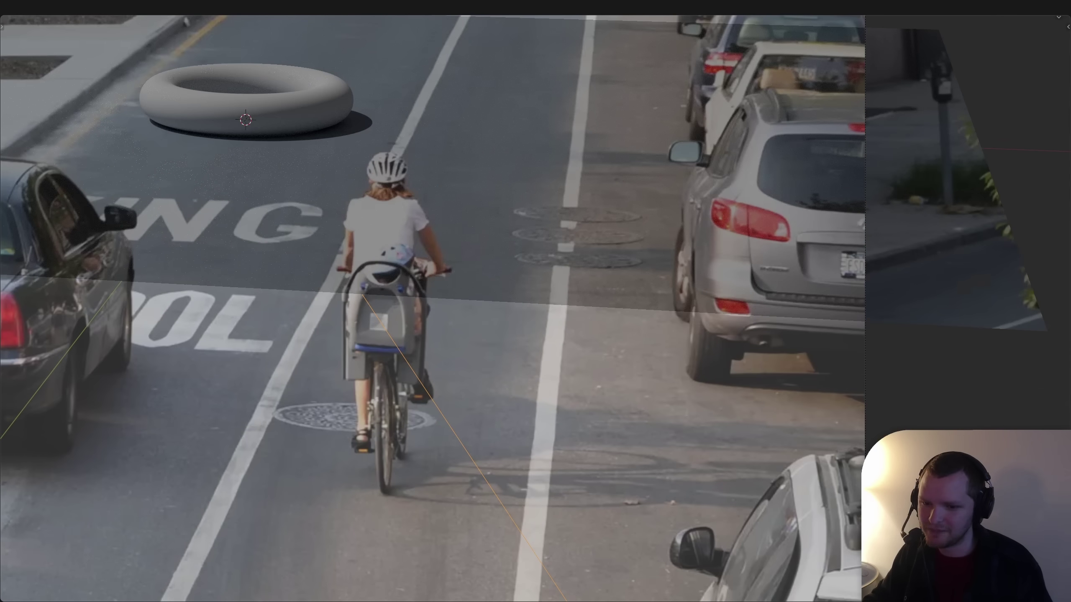
{"action": "scroll", "coordinate": [430, 308], "scroll_direction": "down", "scroll_amount": 5}
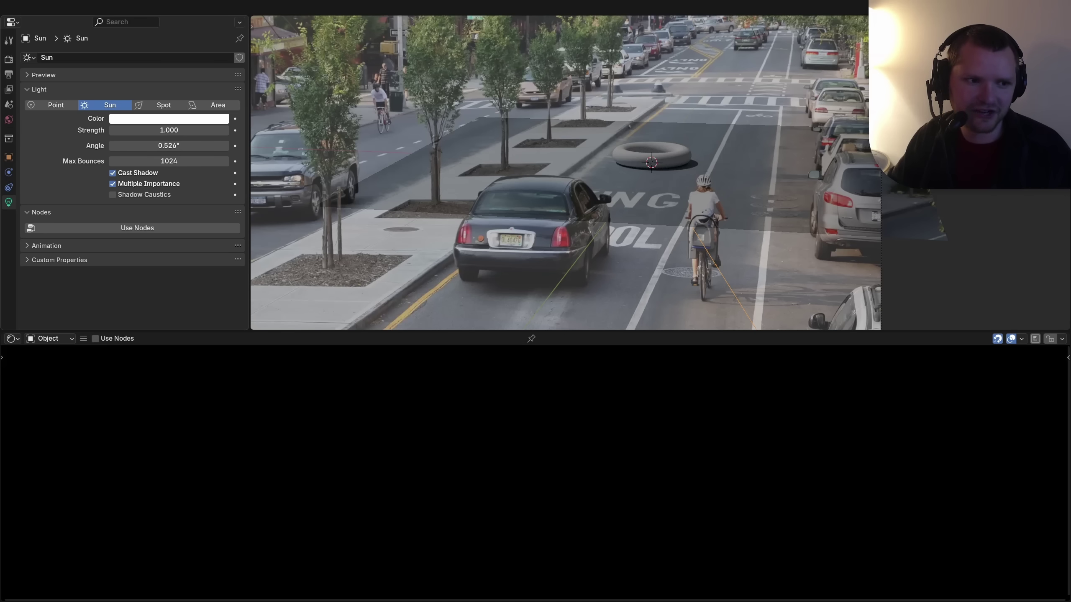
- Adjust the sun light's angle, trying 0° and 10° before settling on 20° for softer shadows
{"action": "left_click", "coordinate": [169, 146]}
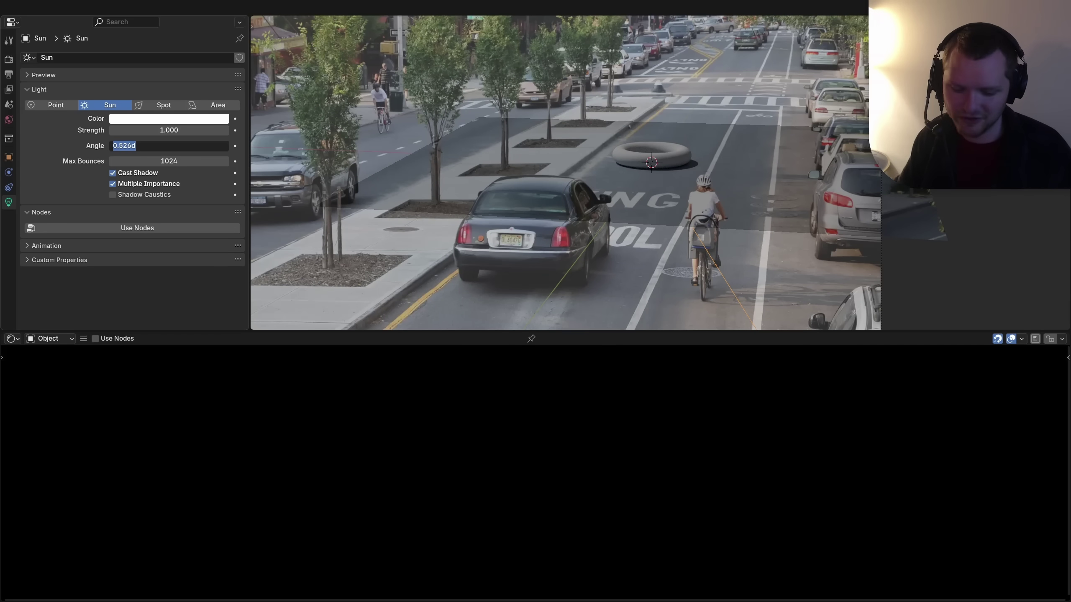
{"action": "type", "text": "0"}
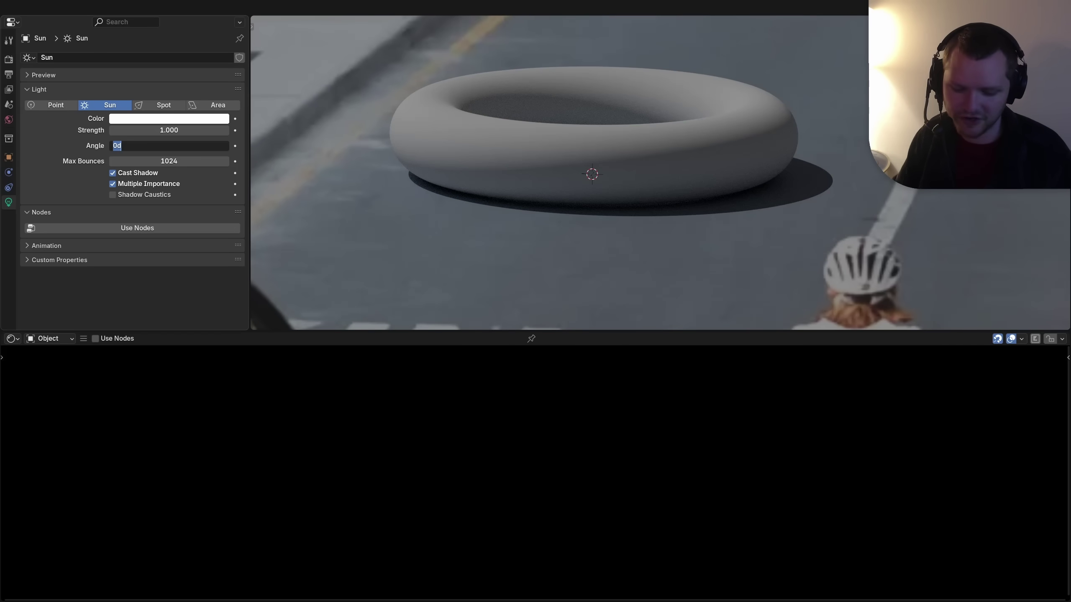
{"action": "type", "text": "d"}
{"action": "key", "text": "Return"}
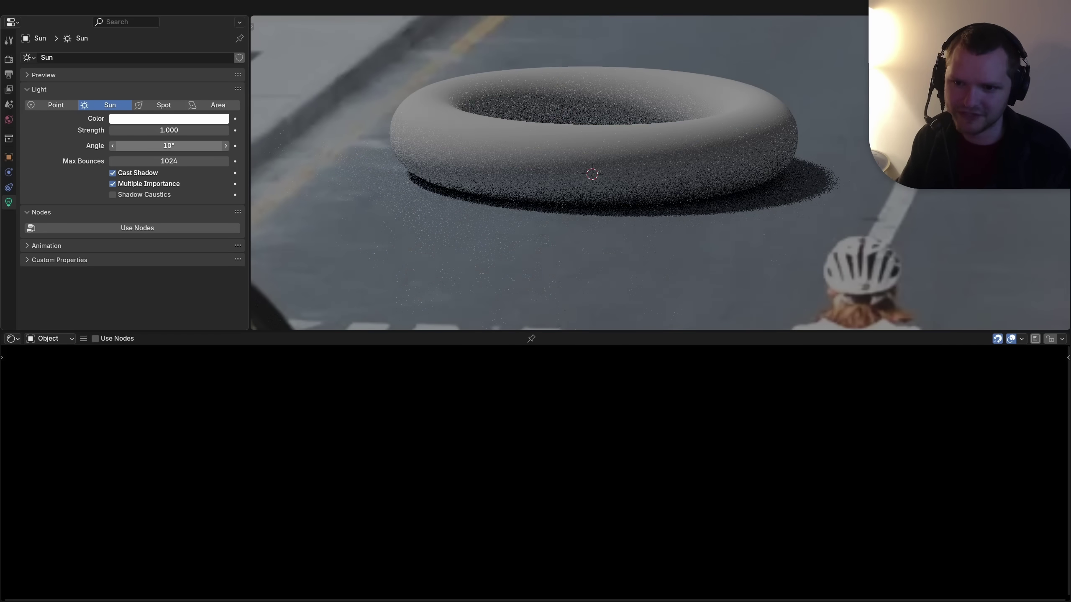
{"action": "type", "text": "0"}
{"action": "key", "text": "Return"}
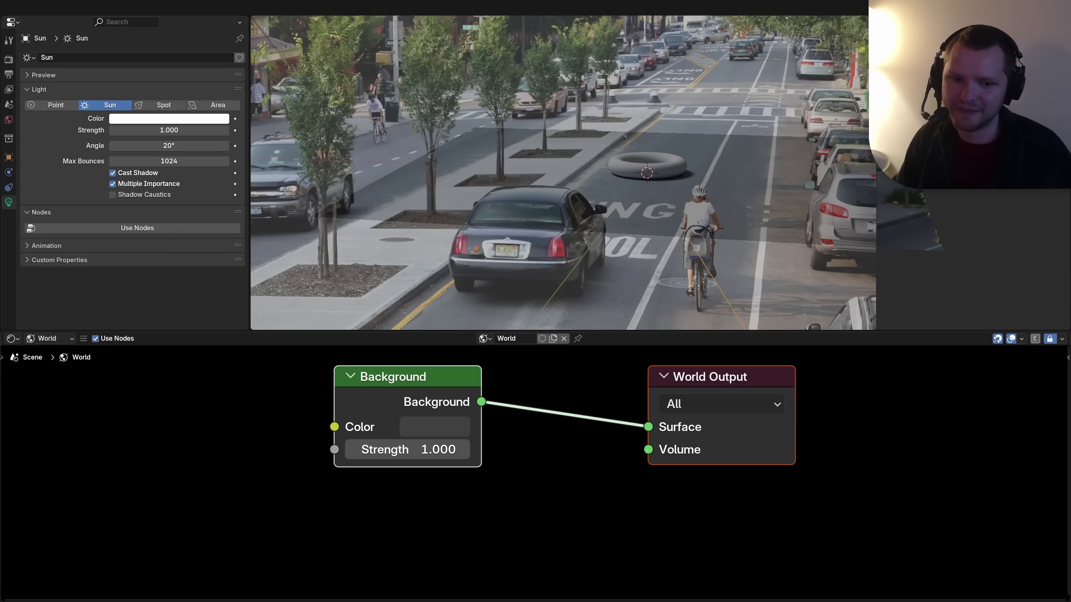
- Brighten the world background color to a light grey and raise the sun light's strength to 2.190
{"action": "left_click", "coordinate": [434, 427]}
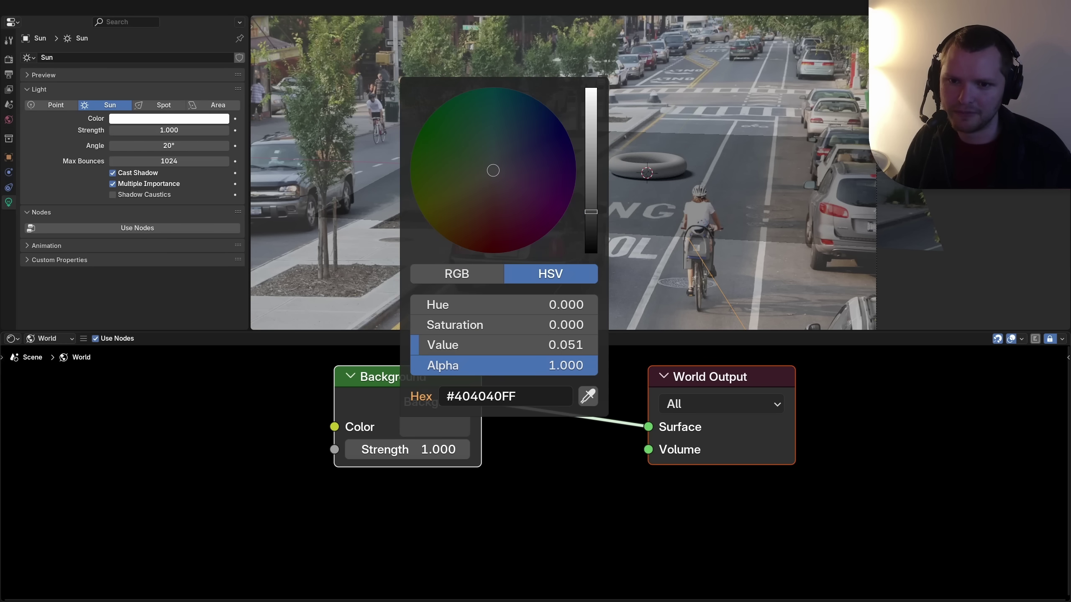
{"action": "left_click_drag", "start_coordinate": [420, 345], "coordinate": [453, 345]}
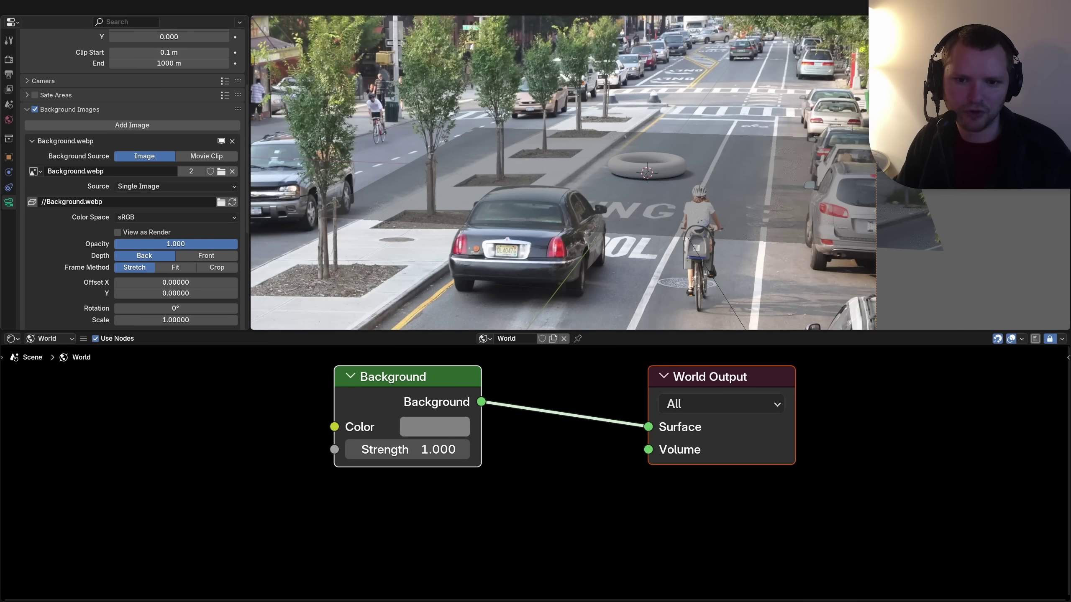
{"action": "left_click", "coordinate": [434, 427]}
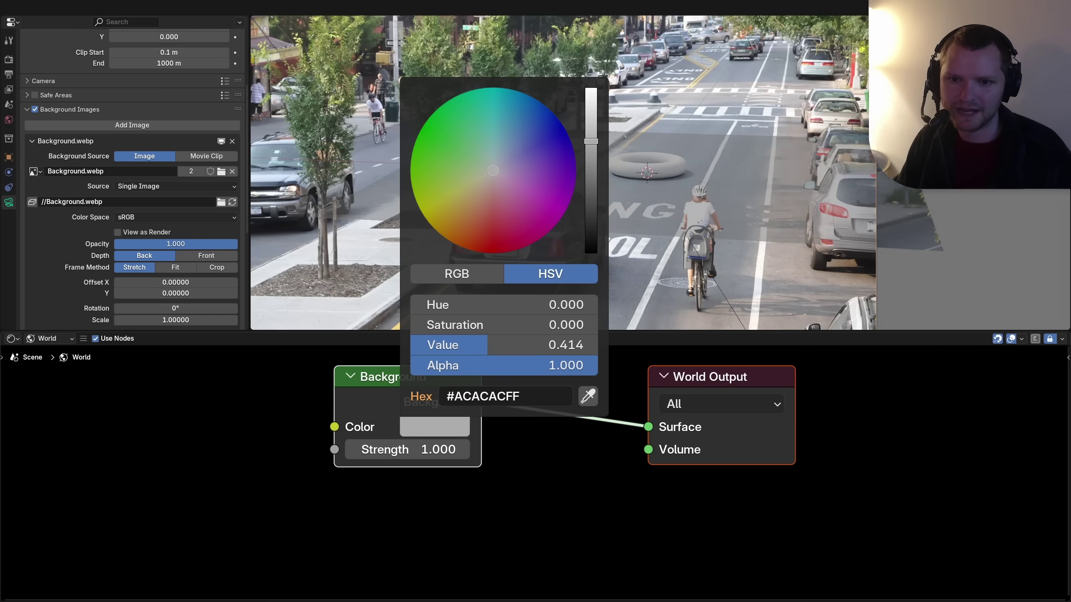
{"action": "left_click_drag", "start_coordinate": [488, 345], "coordinate": [477, 345]}
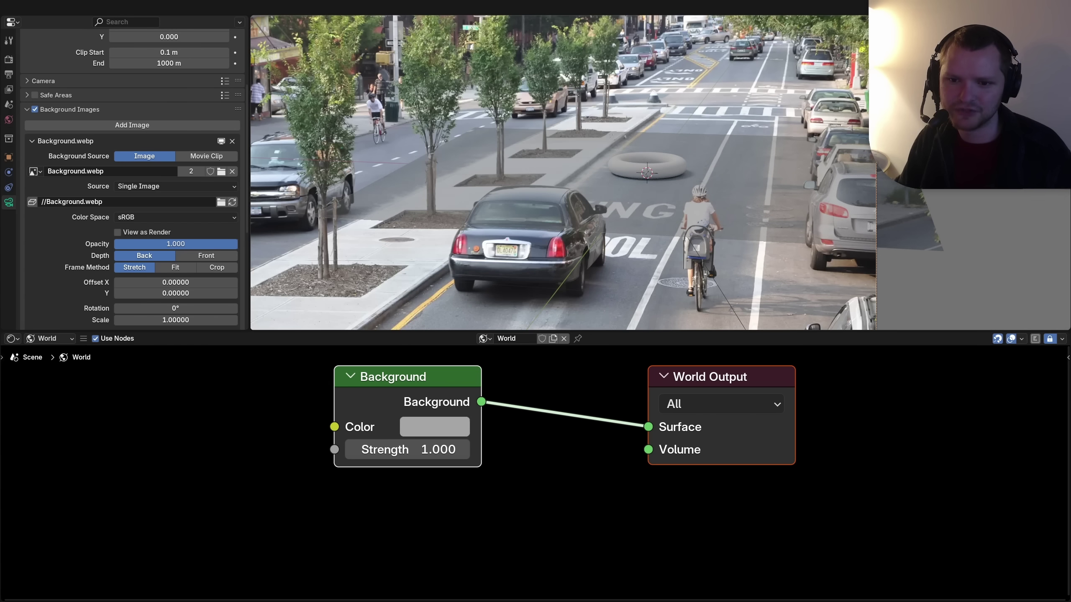
{"action": "left_click_drag", "start_coordinate": [169, 130], "coordinate": [177, 131]}
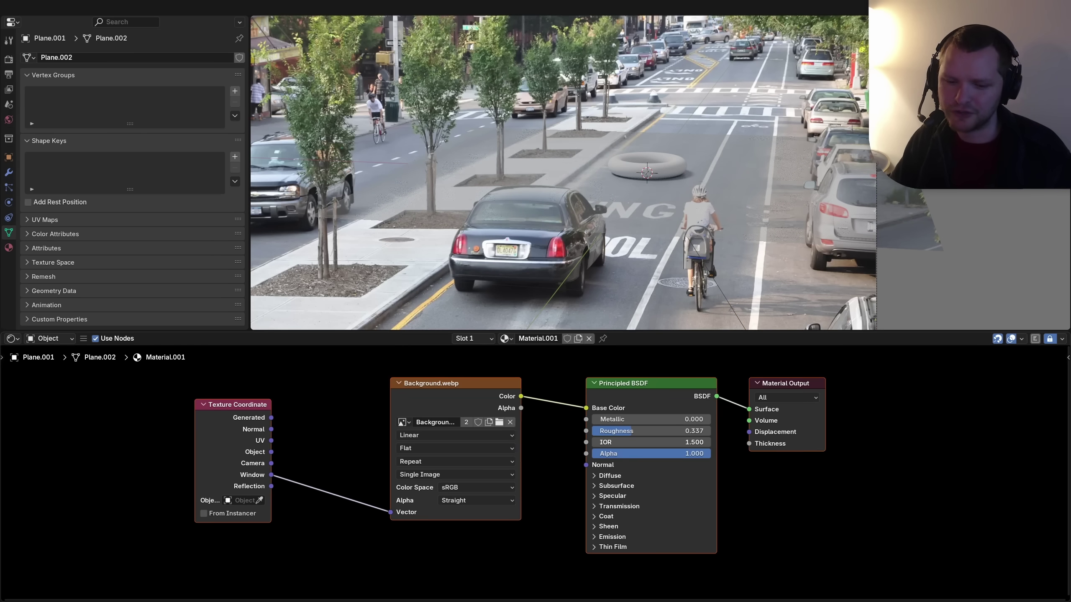
- In the plane's Principled BSDF, set the roughness to 1.000 and the specular IOR Level to 0.000
{"action": "left_click_drag", "start_coordinate": [651, 431], "coordinate": [633, 432]}
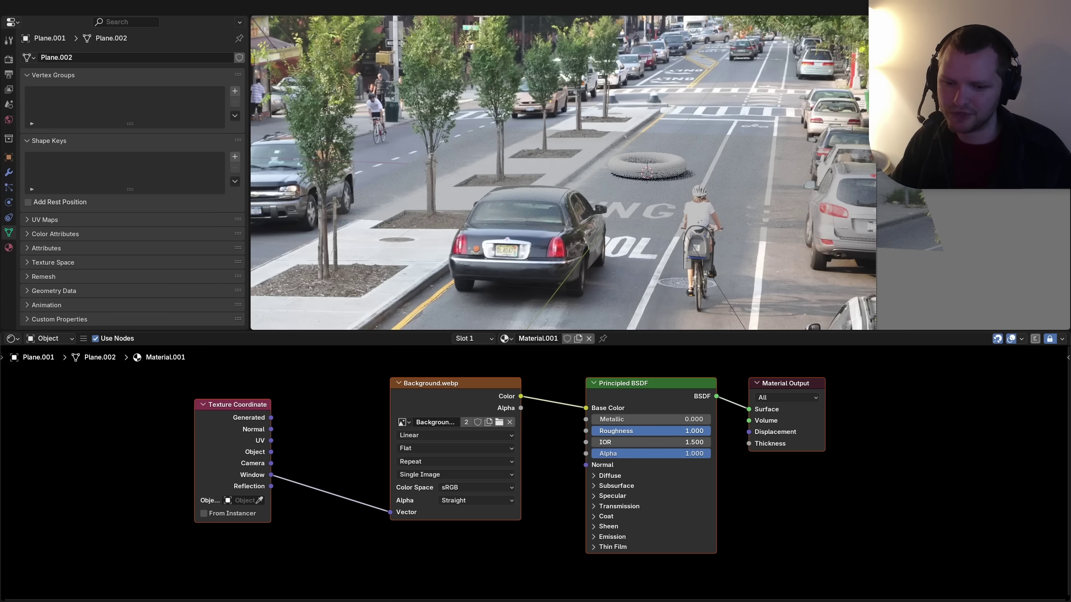
{"action": "left_click", "coordinate": [610, 496]}
{"action": "left_click_drag", "start_coordinate": [650, 521], "coordinate": [592, 522]}
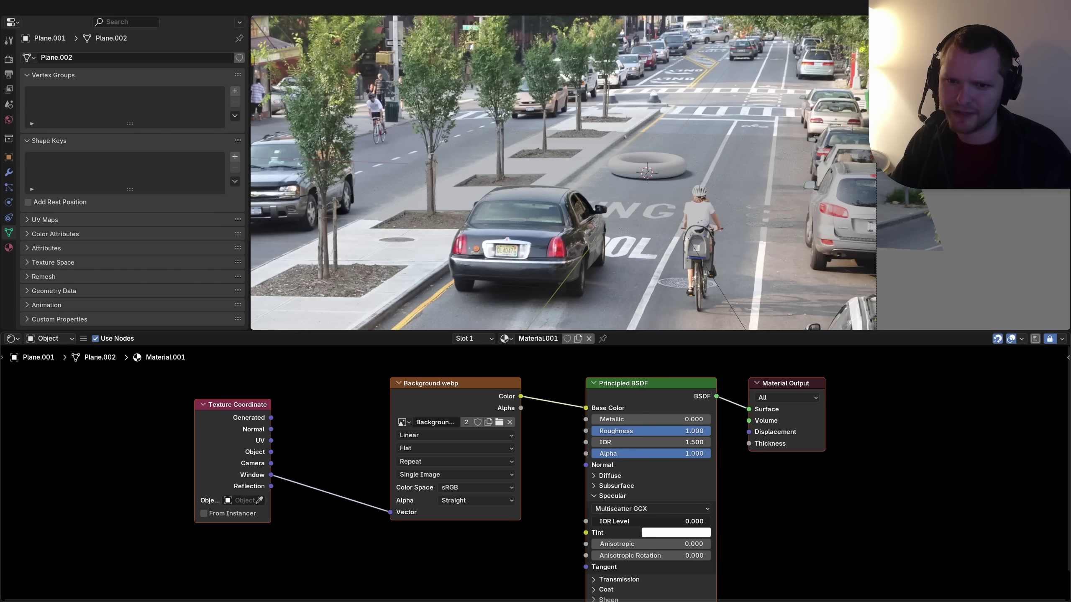
{"action": "scroll", "coordinate": [536, 472], "scroll_direction": "down", "scroll_amount": 2}
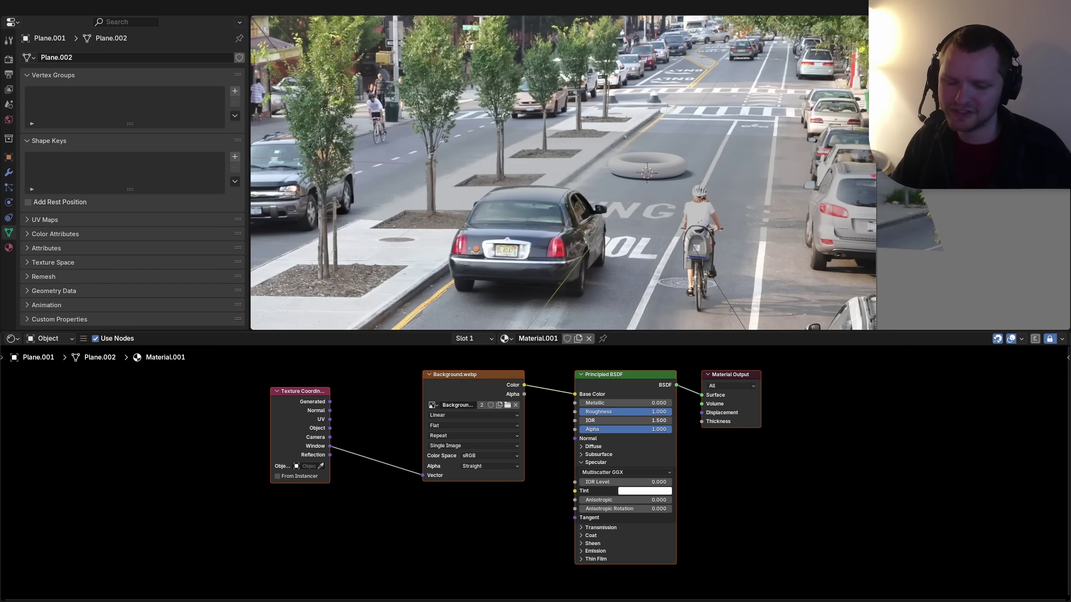
- Enable Shadow Catcher in the ground plane's object visibility settings
{"action": "left_click", "coordinate": [723, 294]}
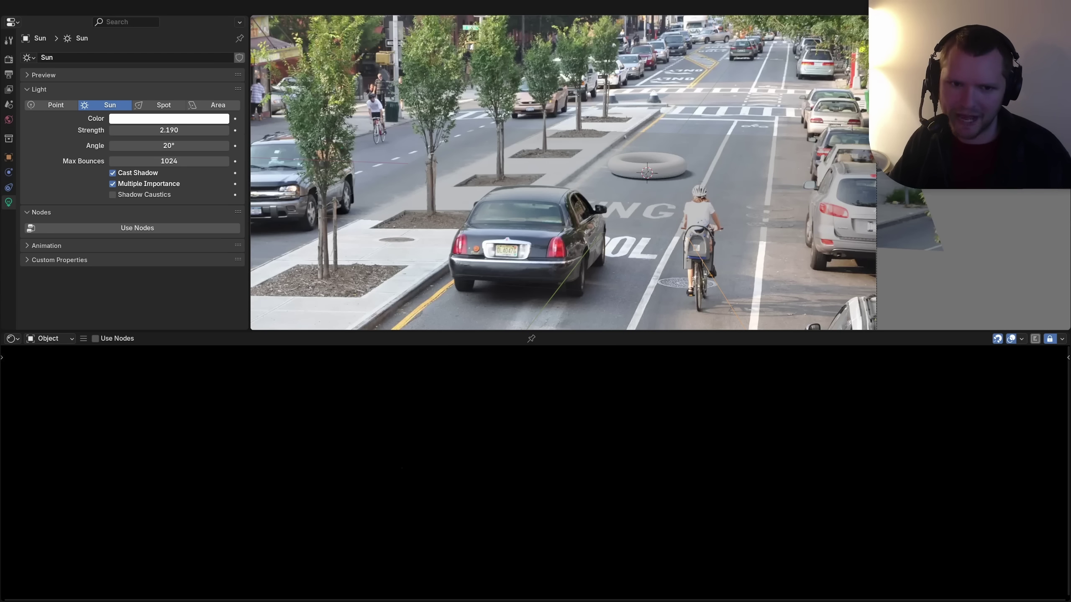
{"action": "left_click", "coordinate": [696, 249]}
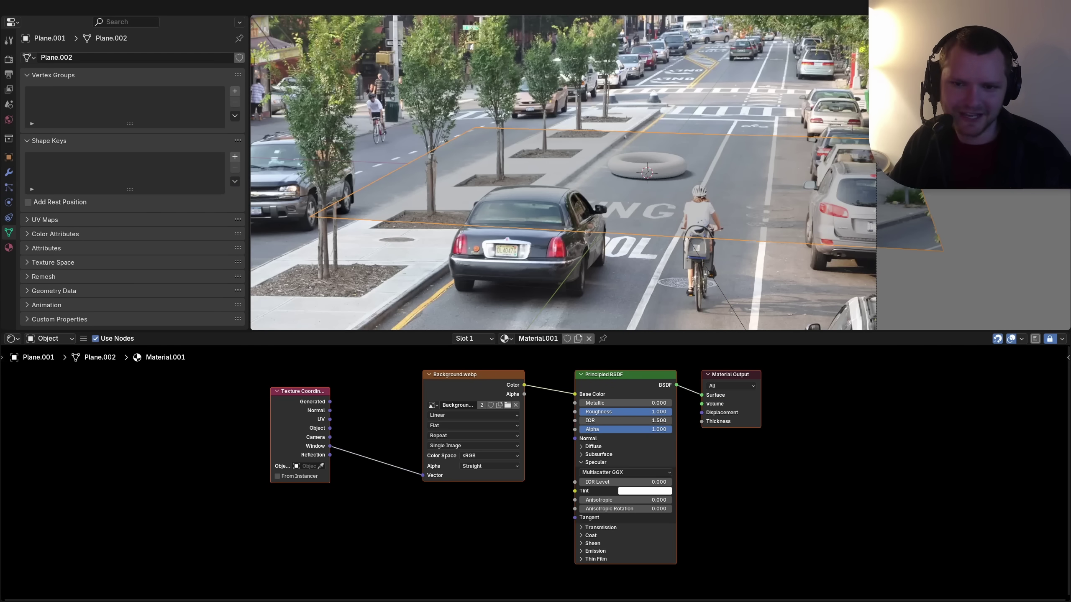
{"action": "left_click", "coordinate": [8, 157]}
{"action": "scroll", "coordinate": [126, 178], "scroll_direction": "down", "scroll_amount": 3}
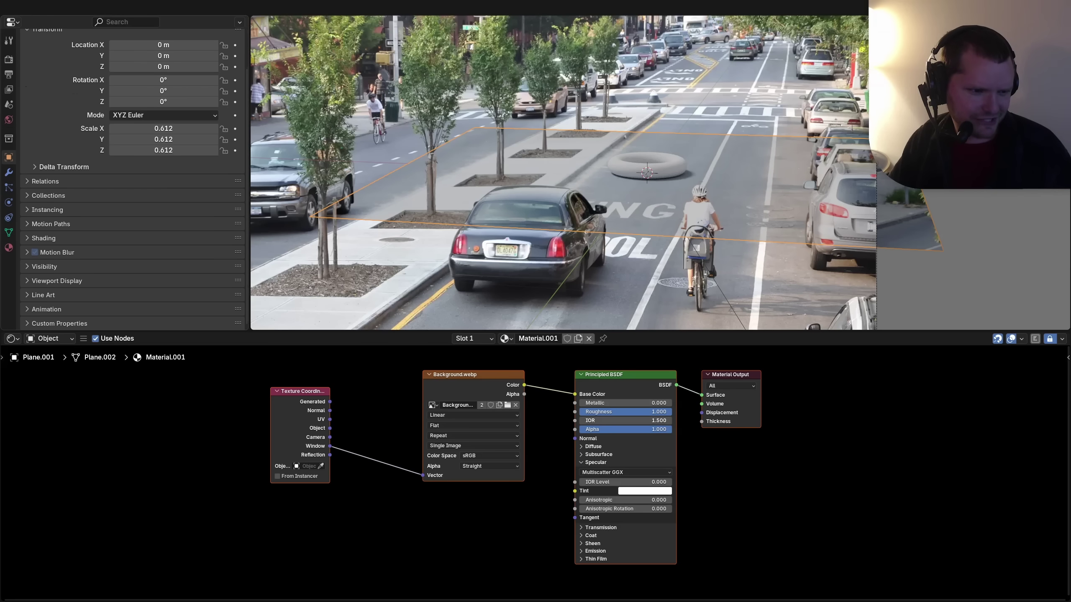
{"action": "scroll", "coordinate": [126, 211], "scroll_direction": "down", "scroll_amount": 5}
{"action": "left_click", "coordinate": [113, 210]}
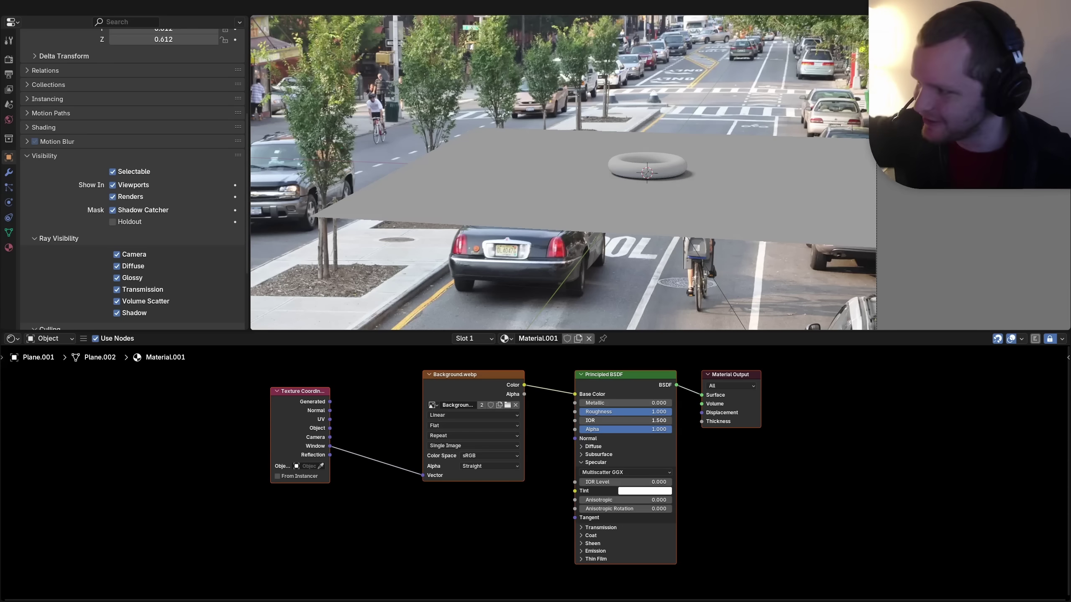
- Enable Transparent film in the render settings and return to the camera view over the street photo
{"action": "middle_click_drag", "start_coordinate": [658, 203], "coordinate": [696, 208]}
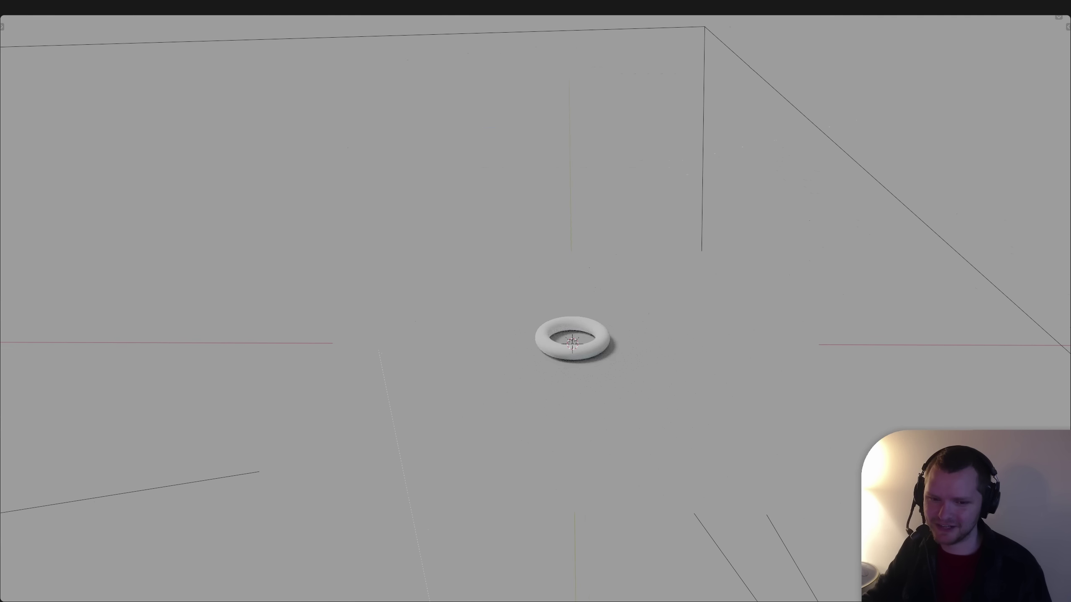
{"action": "mouse_move", "coordinate": [578, 338]}
{"action": "middle_mouse_down"}
{"action": "mouse_move", "coordinate": [476, 338]}
{"action": "mouse_move", "coordinate": [578, 339]}
{"action": "middle_mouse_up"}
{"action": "key", "text": "ctrl+space"}
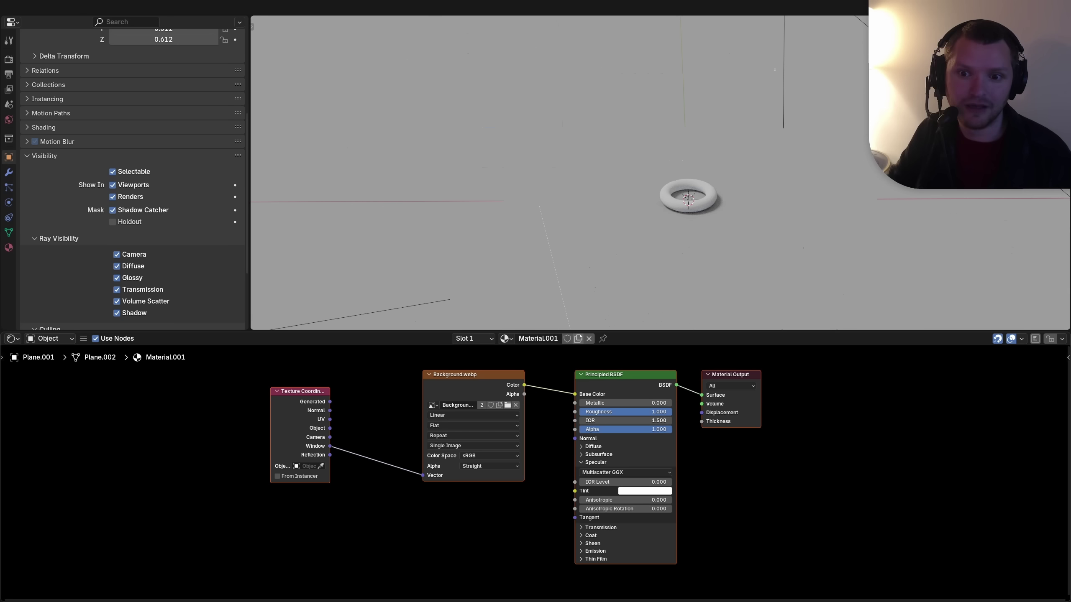
{"action": "left_click", "coordinate": [9, 59]}
{"action": "left_click", "coordinate": [37, 246]}
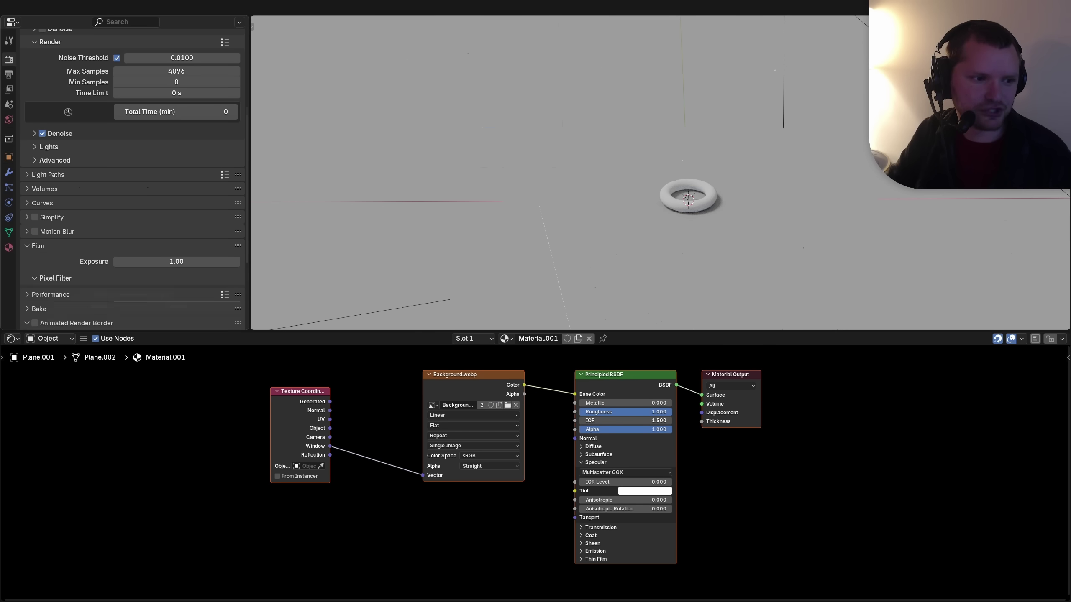
{"action": "scroll", "coordinate": [132, 178], "scroll_direction": "down", "scroll_amount": 4}
{"action": "left_click", "coordinate": [42, 234]}
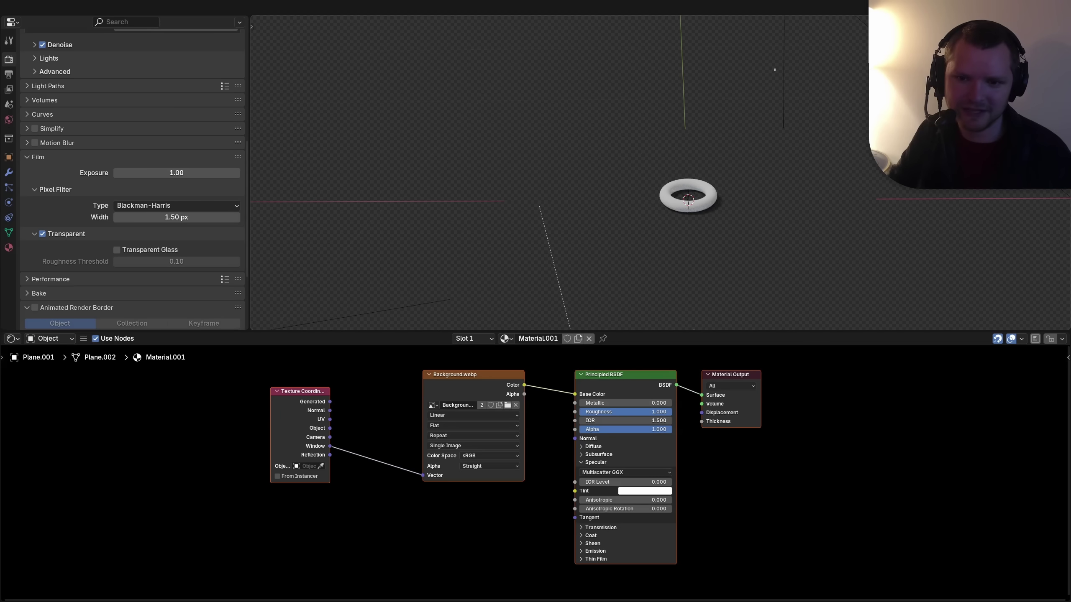
{"action": "key", "text": "KP_0"}
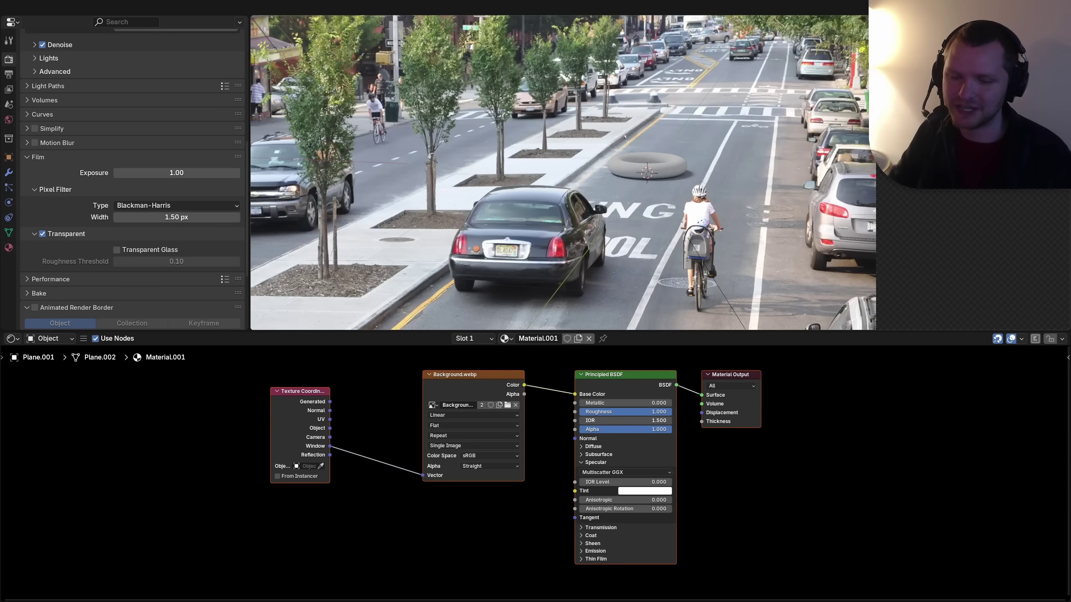
- Move the torus along the Y axis toward the camera, next to the black car, and inspect it up close
{"action": "left_click", "coordinate": [649, 169]}
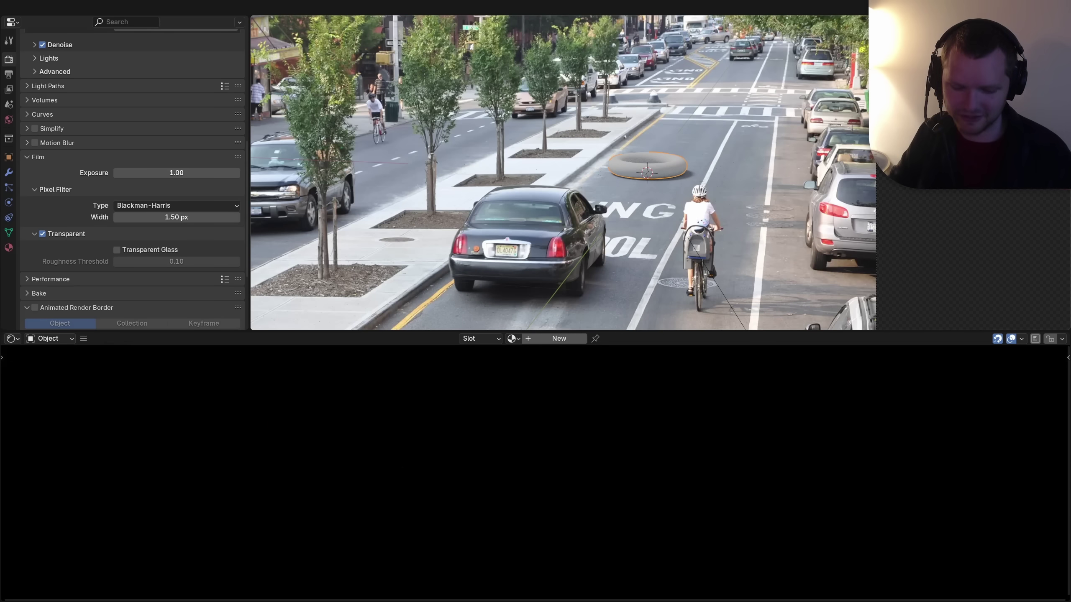
{"action": "key", "text": "g"}
{"action": "key", "text": "y"}
{"action": "left_click", "coordinate": [645, 236]}
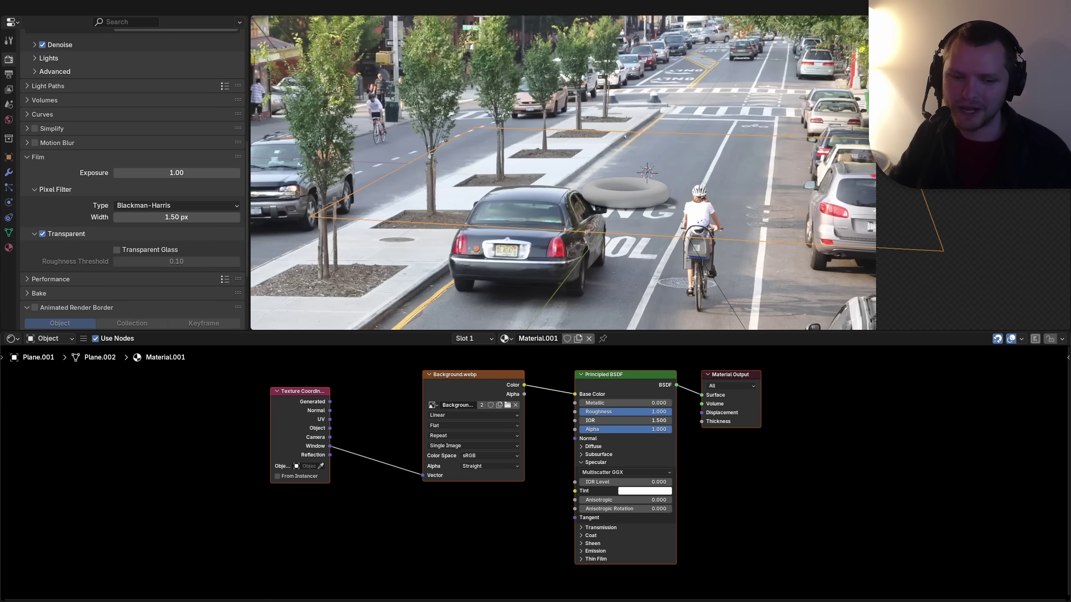
{"action": "scroll", "coordinate": [627, 205], "scroll_direction": "up", "scroll_amount": 8}
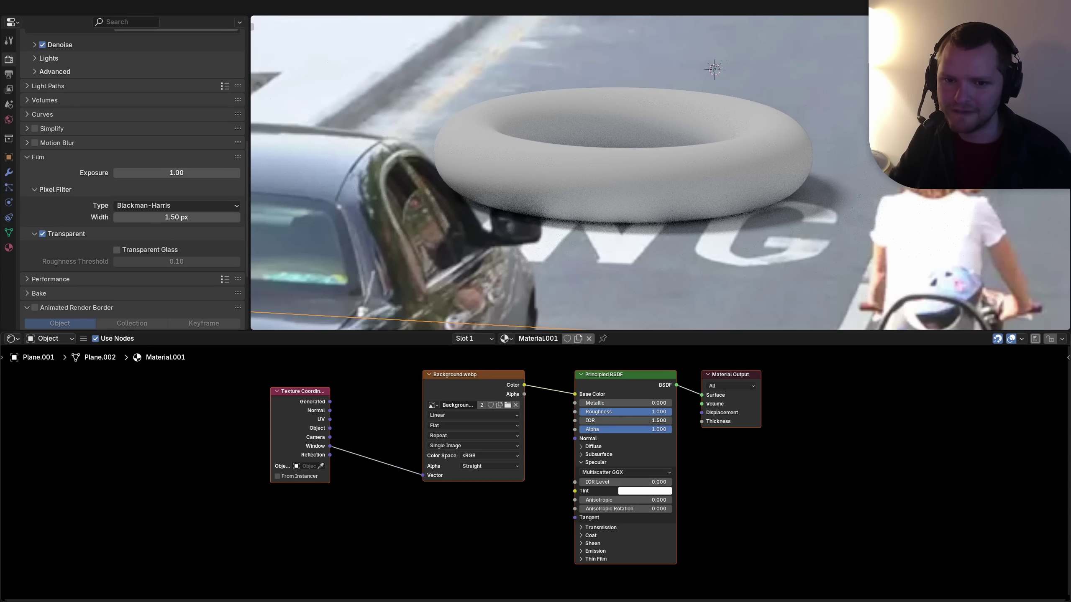
- Try the plane's material without the background image linked to Base Color, and restore the link
{"action": "right_click_drag", "start_coordinate": [558, 381], "coordinate": [560, 377], "text": "ctrl"}
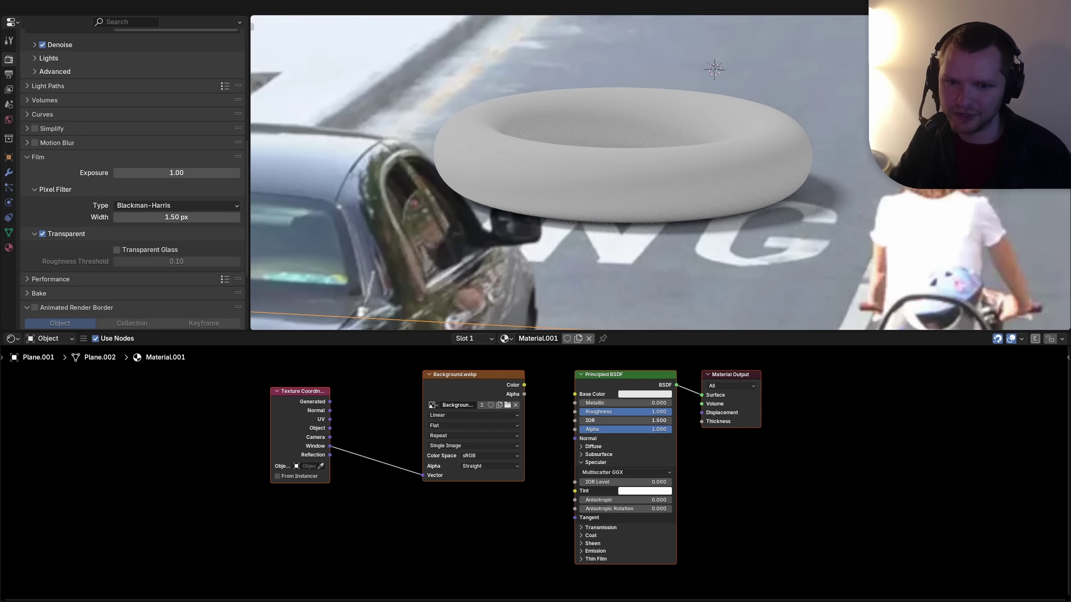
{"action": "key", "text": "ctrl+z"}
{"action": "right_click_drag", "start_coordinate": [553, 423], "coordinate": [553, 414], "text": "ctrl"}
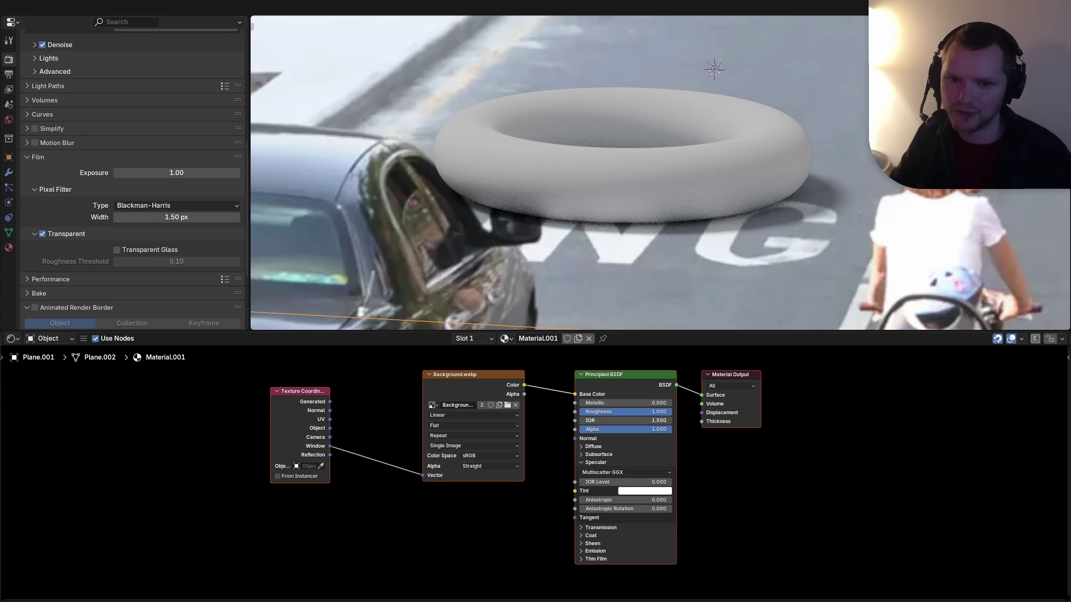
- Add a plane mesh to the scene
{"action": "left_click", "coordinate": [632, 182]}
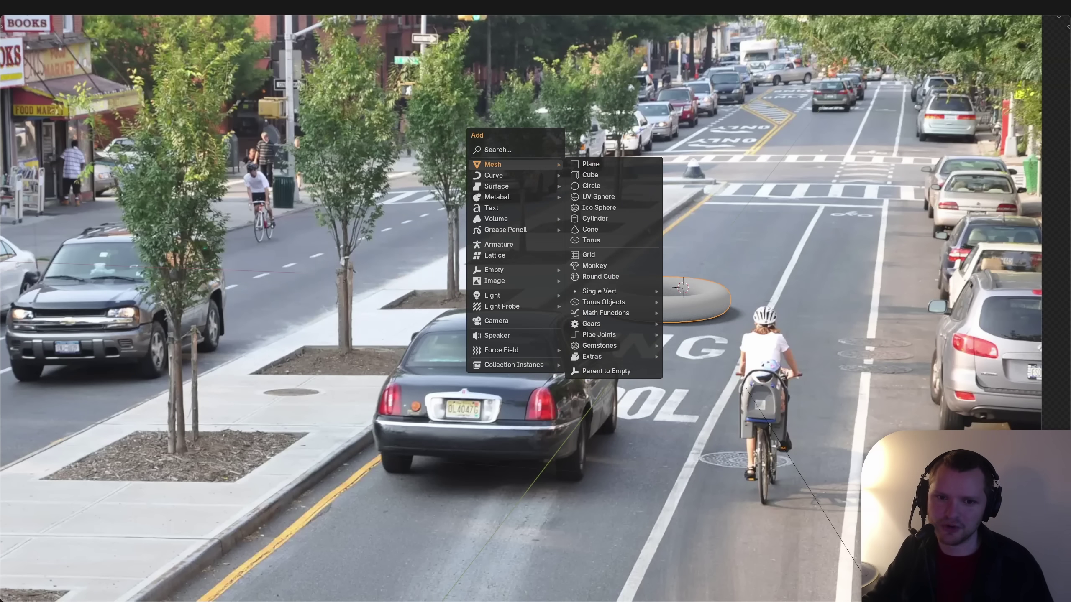
{"action": "left_click", "coordinate": [590, 164]}
{"action": "key", "text": "n"}
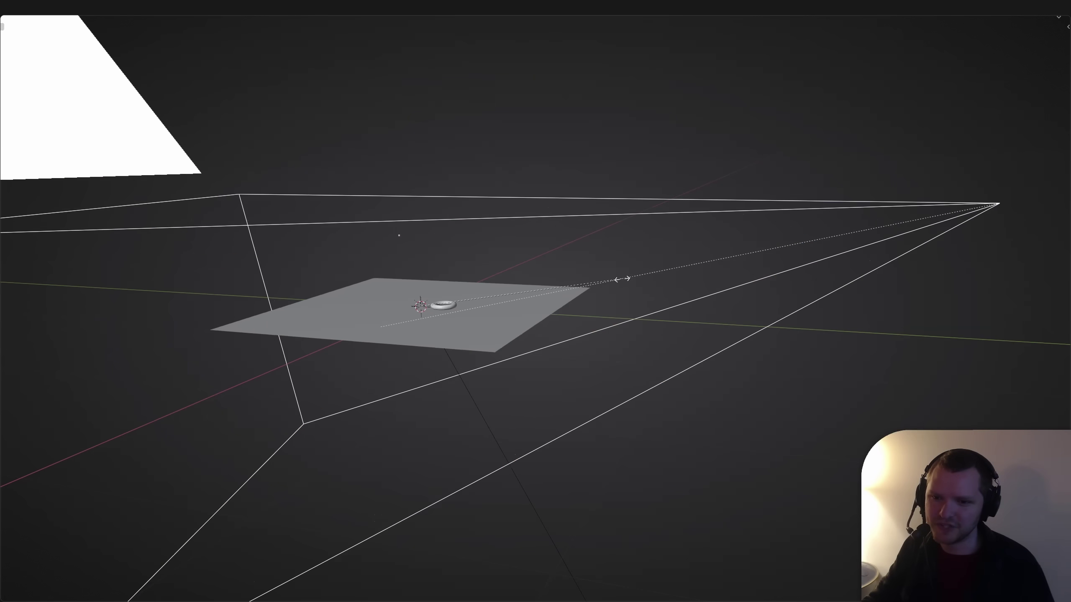
- Scale the camera about the 3D cursor several times, ending with it far larger than the ground plane
{"action": "left_click", "coordinate": [550, 279]}
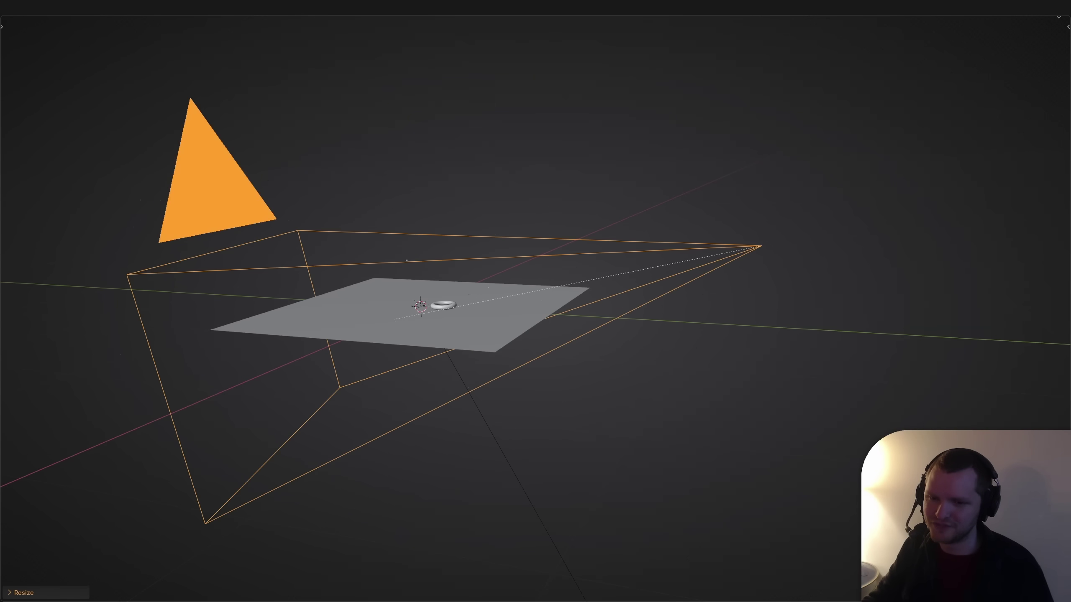
{"action": "middle_click_drag", "start_coordinate": [550, 279], "coordinate": [587, 259]}
{"action": "key", "text": "s"}
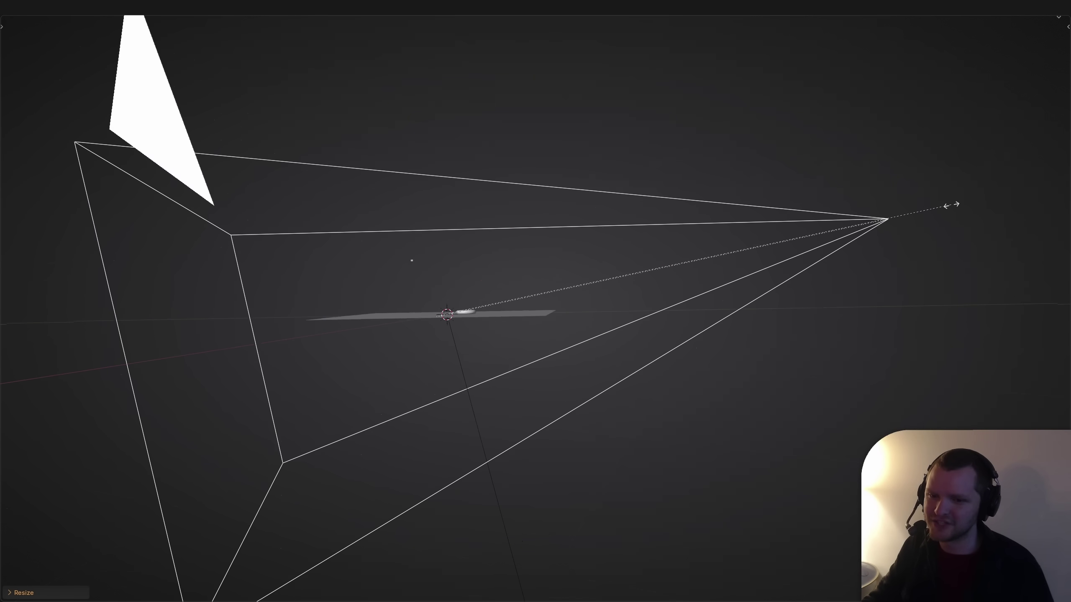
{"action": "left_click", "coordinate": [827, 211]}
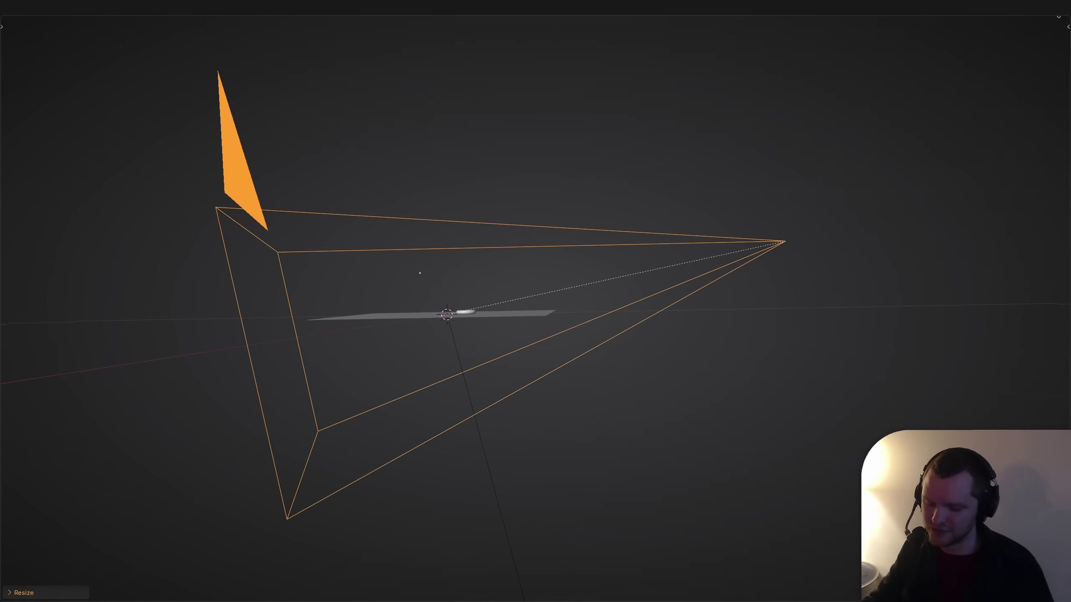
{"action": "key", "text": "KP_0"}
{"action": "key", "text": "s"}
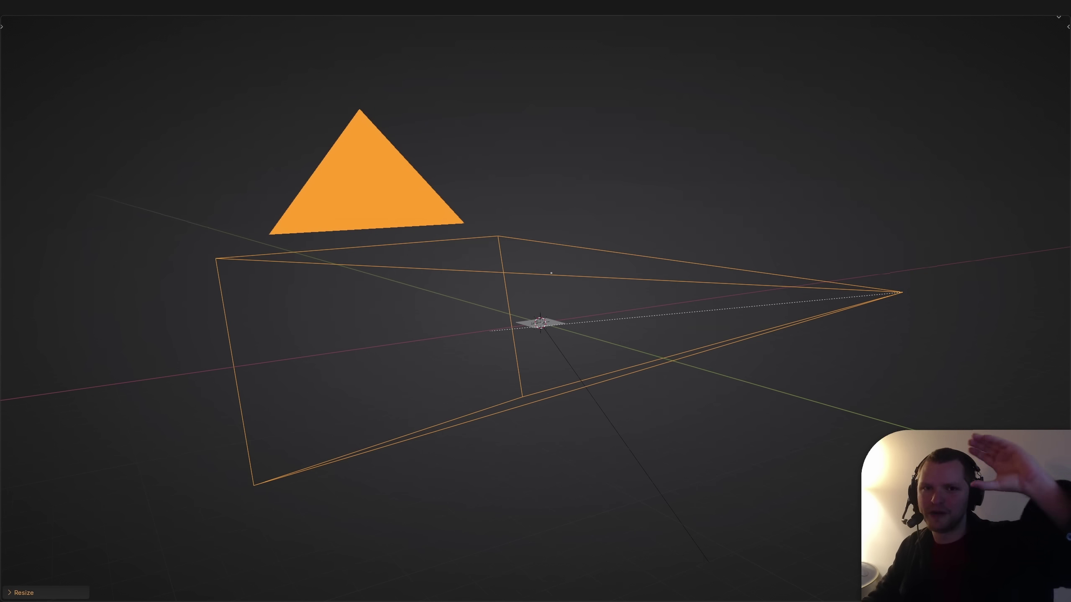
{"action": "middle_click_drag", "start_coordinate": [551, 273], "coordinate": [663, 266]}
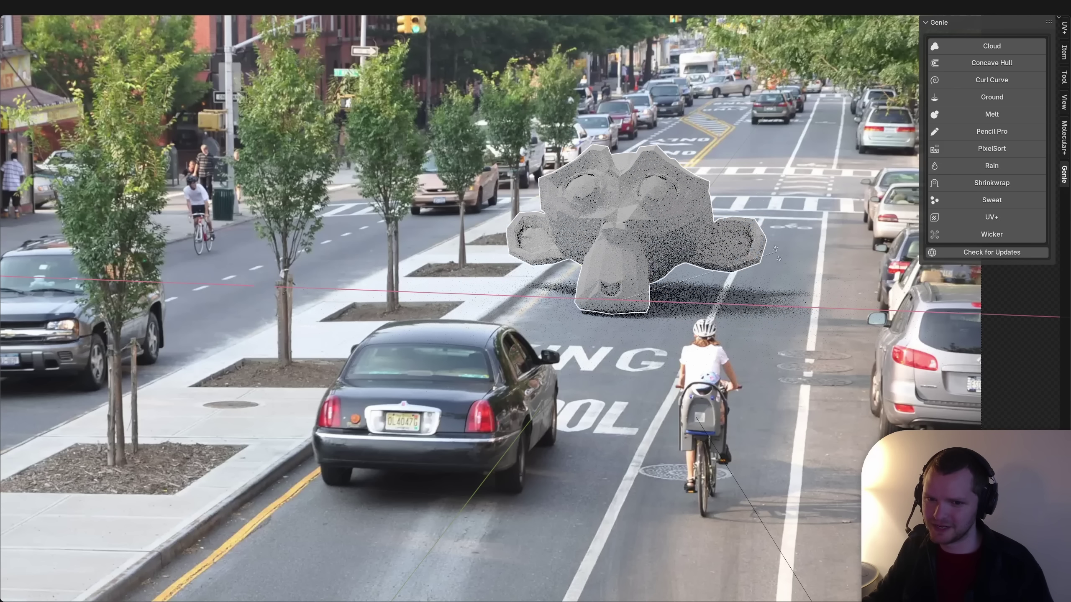
- Scale the monkey head down on the road and rotate it about the X axis
{"action": "left_click", "coordinate": [780, 256]}
{"action": "key", "text": "s"}
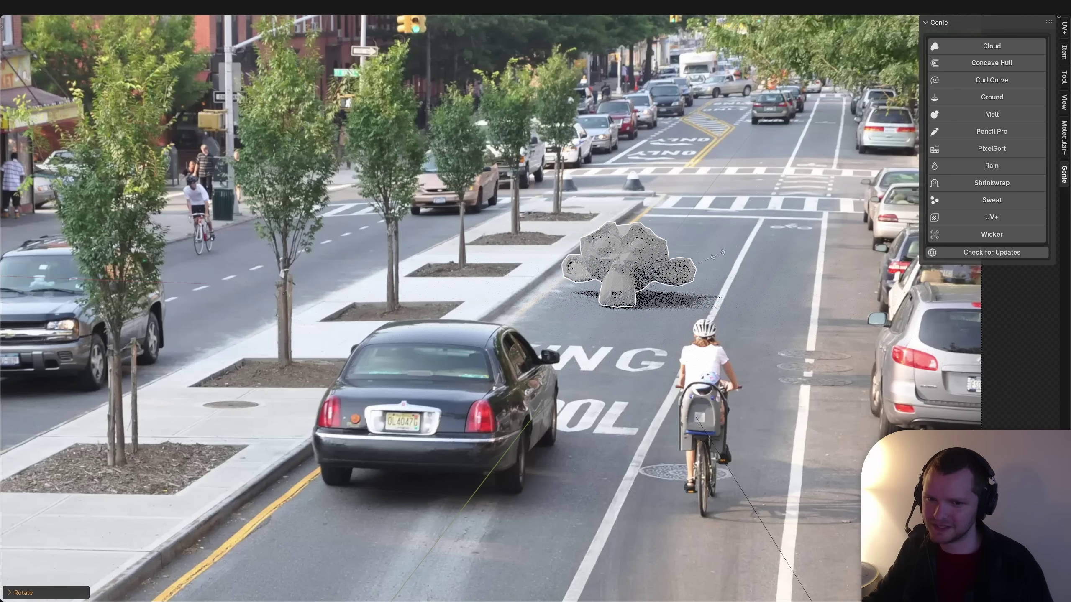
{"action": "left_click", "coordinate": [719, 258]}
{"action": "key", "text": "r"}
{"action": "key", "text": "x"}
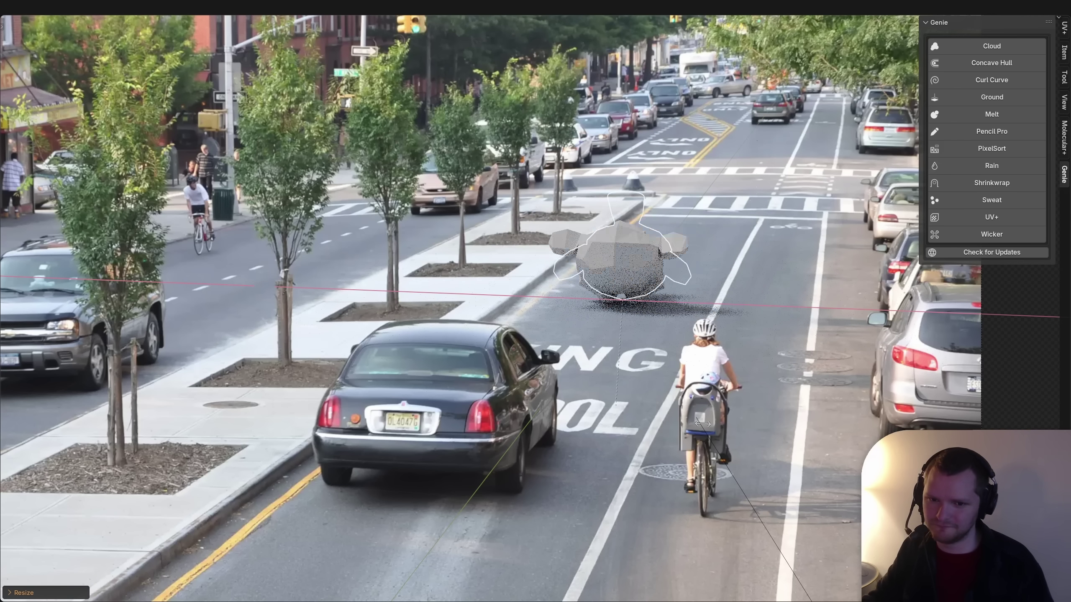
{"action": "left_click", "coordinate": [720, 270]}
- At frame 90, move the monkey head along the Y axis down the road toward the camera, keyframe it and play the animation
{"action": "key", "text": "g"}
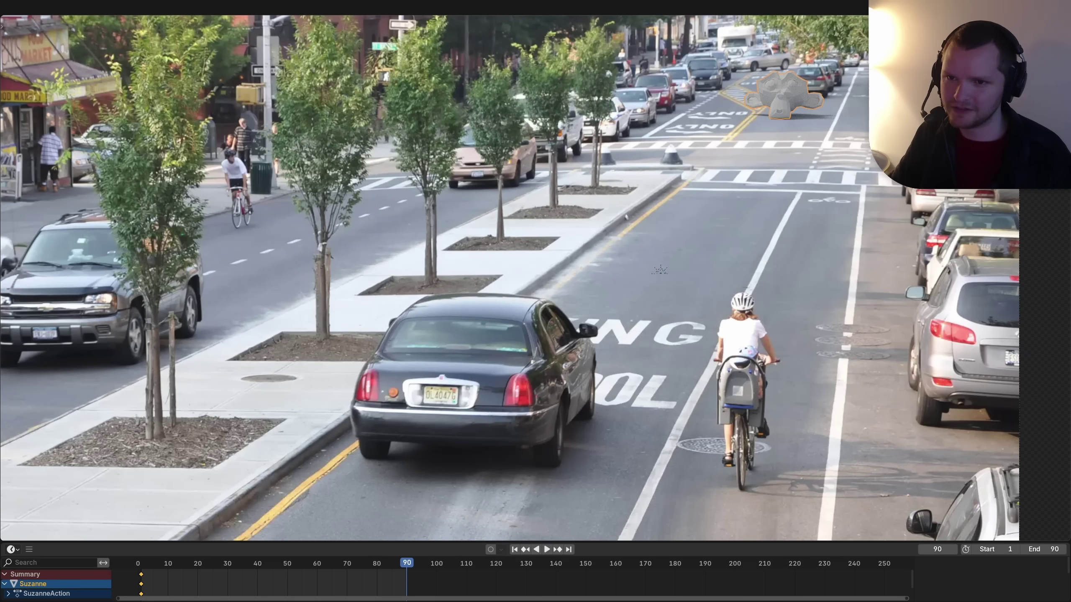
{"action": "key", "text": "Return"}
{"action": "key", "text": "g"}
{"action": "key", "text": "y"}
{"action": "key", "text": "Return"}
{"action": "key", "text": "i"}
{"action": "key", "text": "space"}
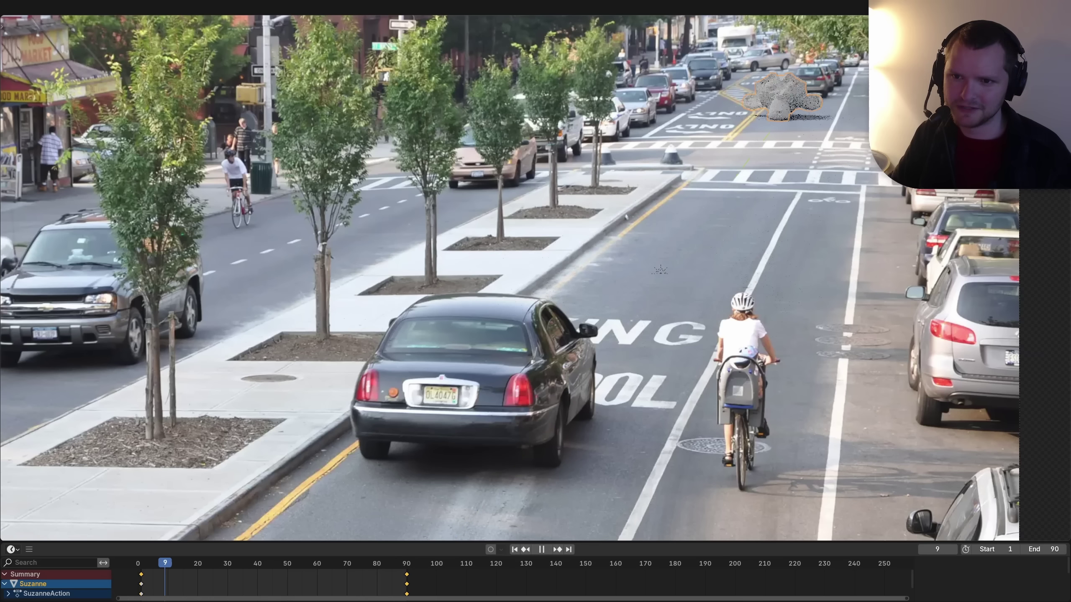
- Set the monkey head's keyframe interpolation to Linear and drive its X rotation with a #frame expression
{"action": "key", "text": "space"}
{"action": "key", "text": "t"}
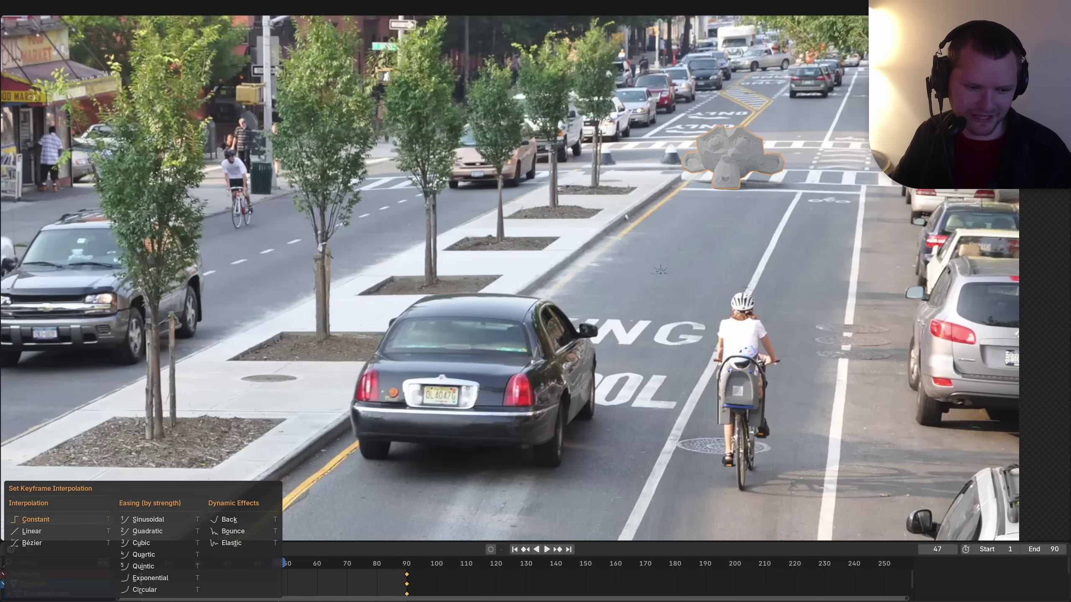
{"action": "left_click", "coordinate": [32, 531]}
{"action": "key", "text": "space"}
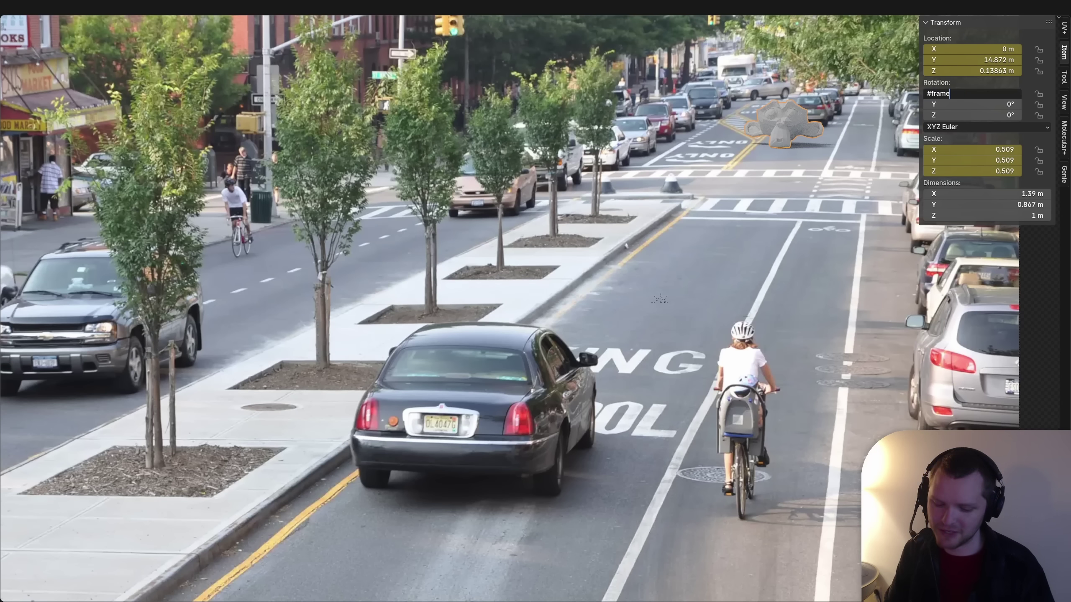
{"action": "key", "text": "Return"}
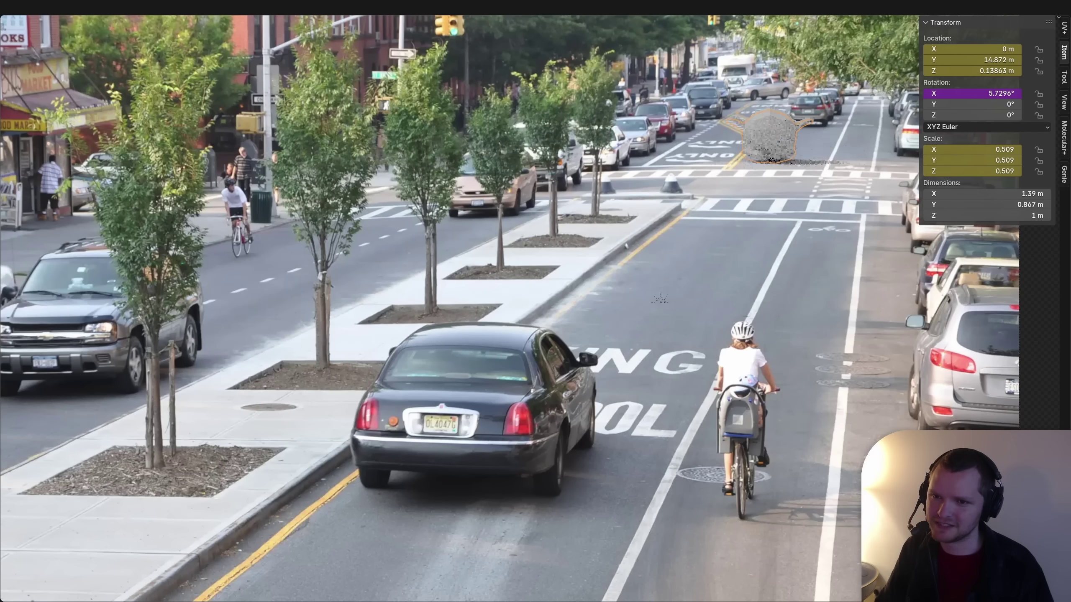
{"action": "key", "text": "space"}
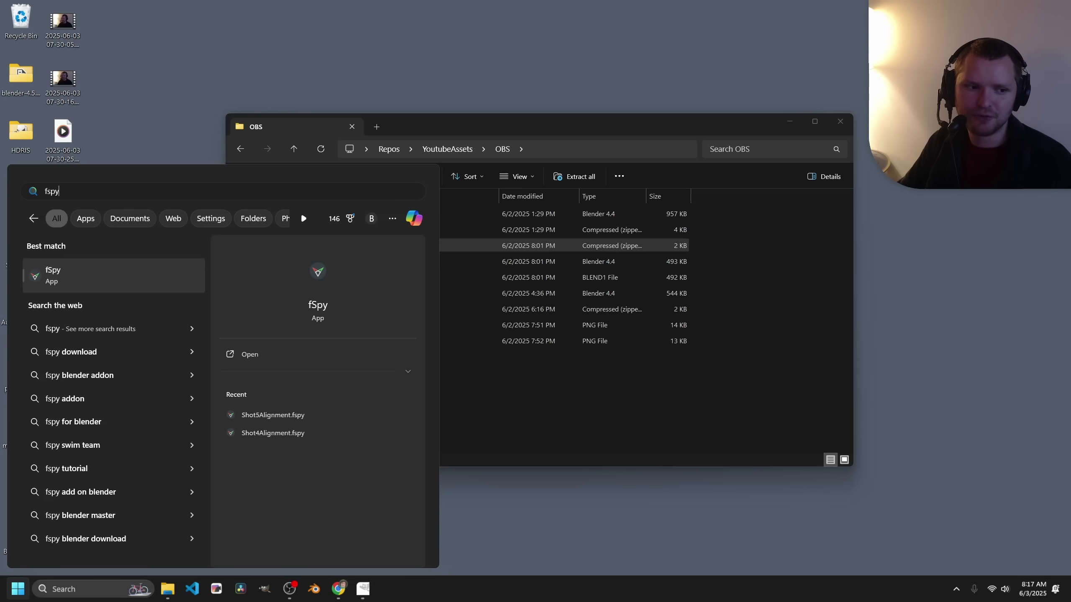
- Open fSpy and load the background street photo from the desktop
{"action": "key", "text": "Return"}
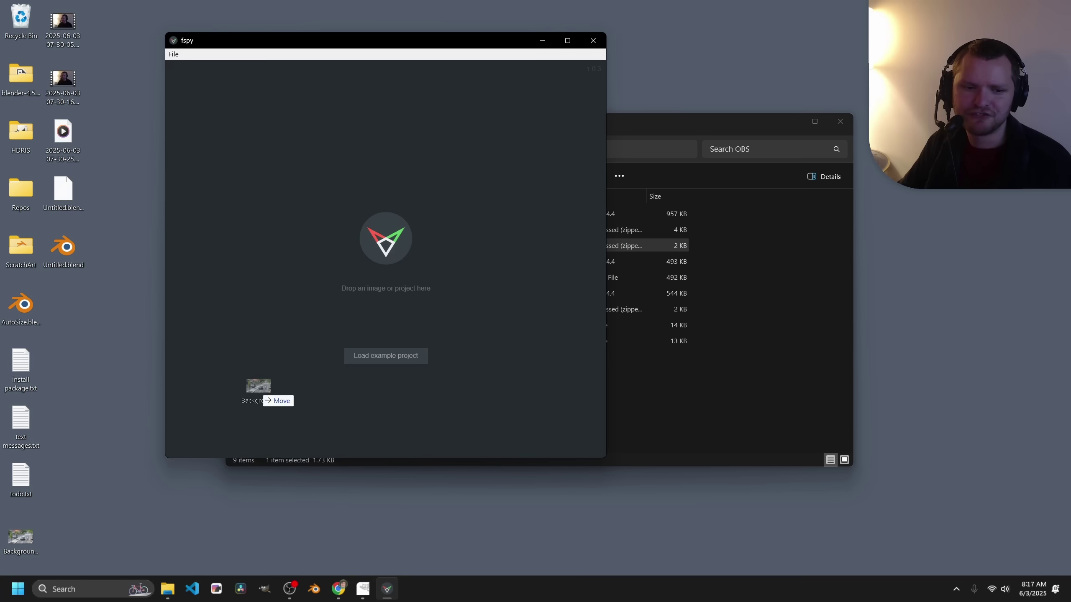
{"action": "left_click_drag", "start_coordinate": [262, 393], "coordinate": [367, 295]}
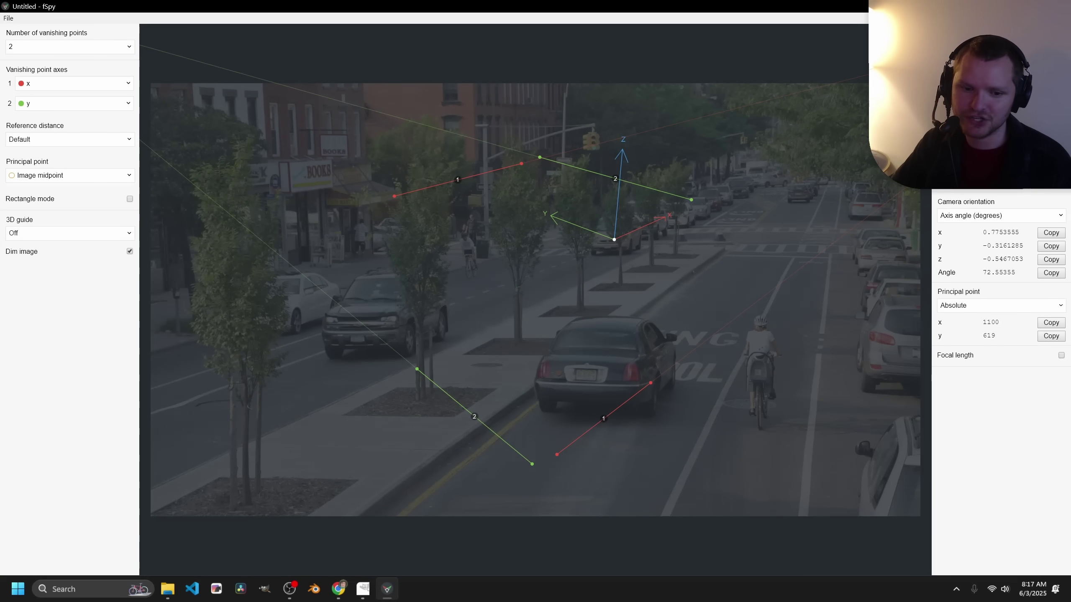
- Align the two y-axis vanishing lines with the median's curb and the white lane line beside the parked cars
{"action": "left_click_drag", "start_coordinate": [532, 464], "coordinate": [391, 501]}
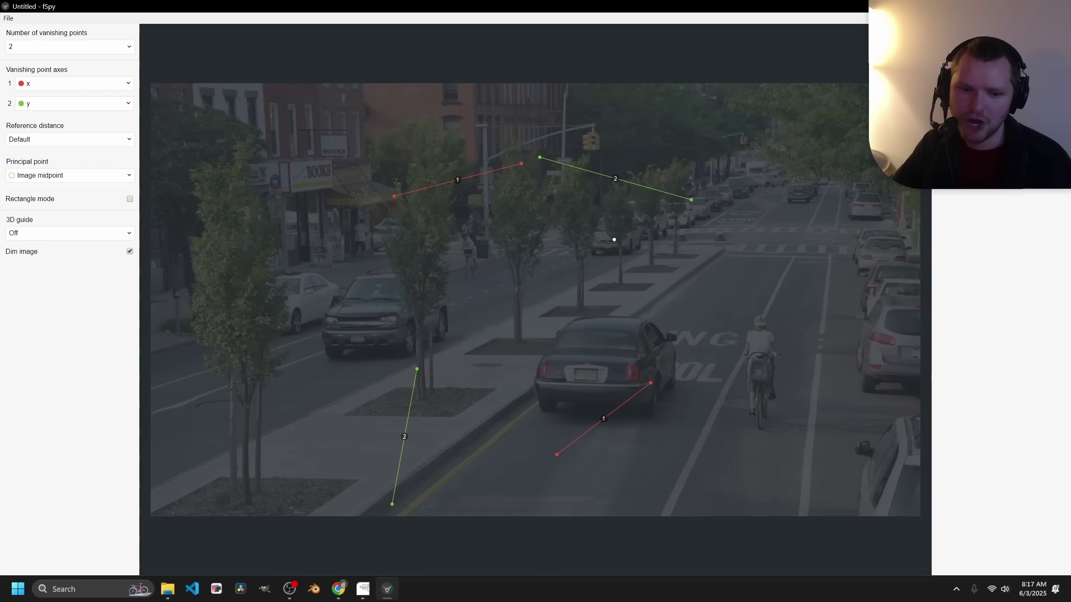
{"action": "left_click_drag", "start_coordinate": [417, 369], "coordinate": [688, 240]}
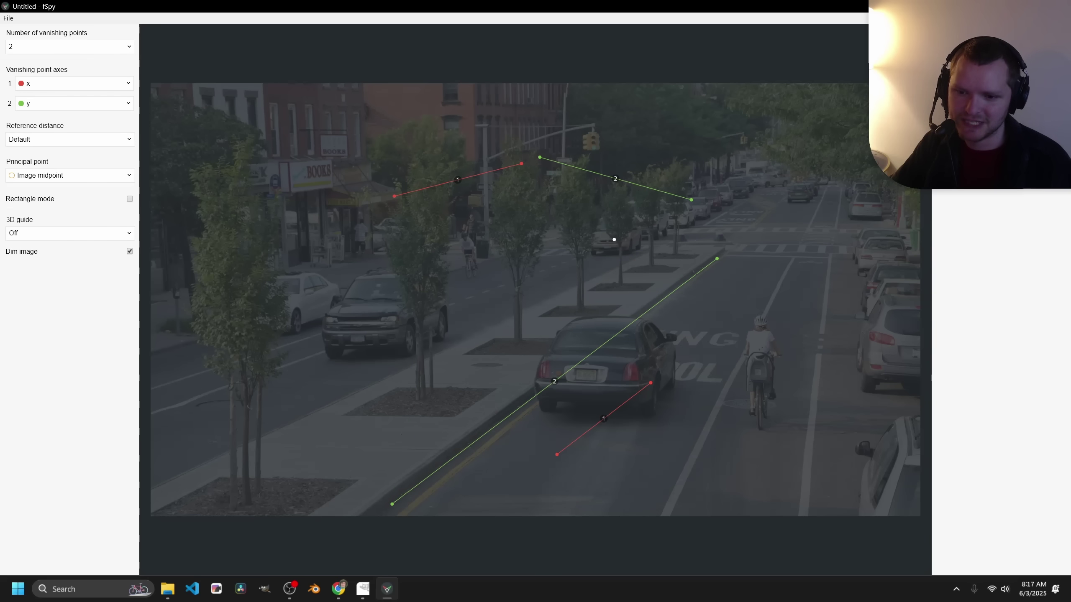
{"action": "left_click_drag", "start_coordinate": [691, 199], "coordinate": [802, 468]}
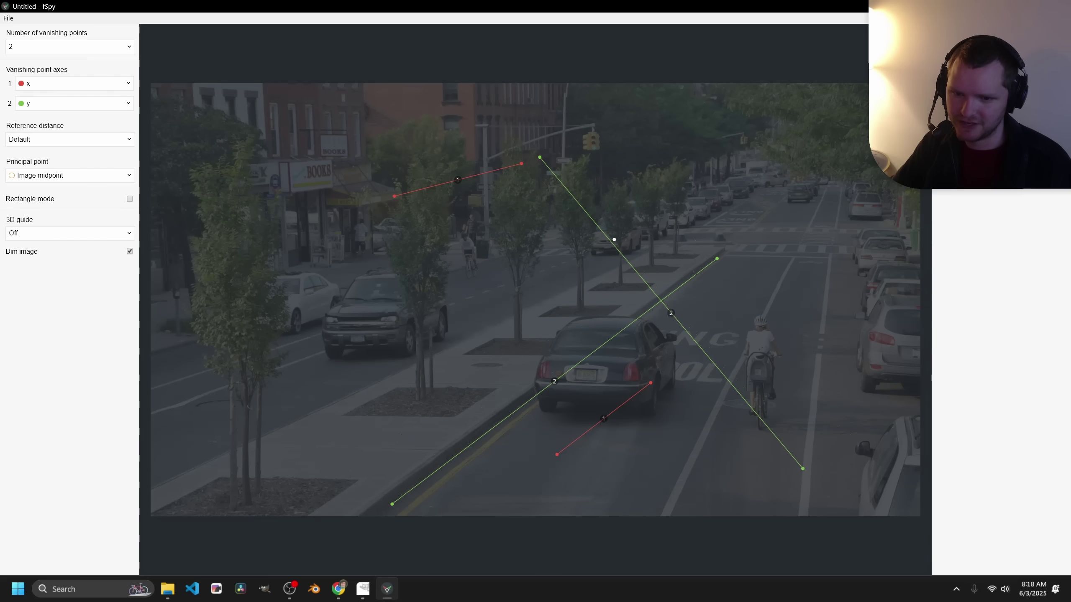
{"action": "left_click_drag", "start_coordinate": [540, 158], "coordinate": [828, 261]}
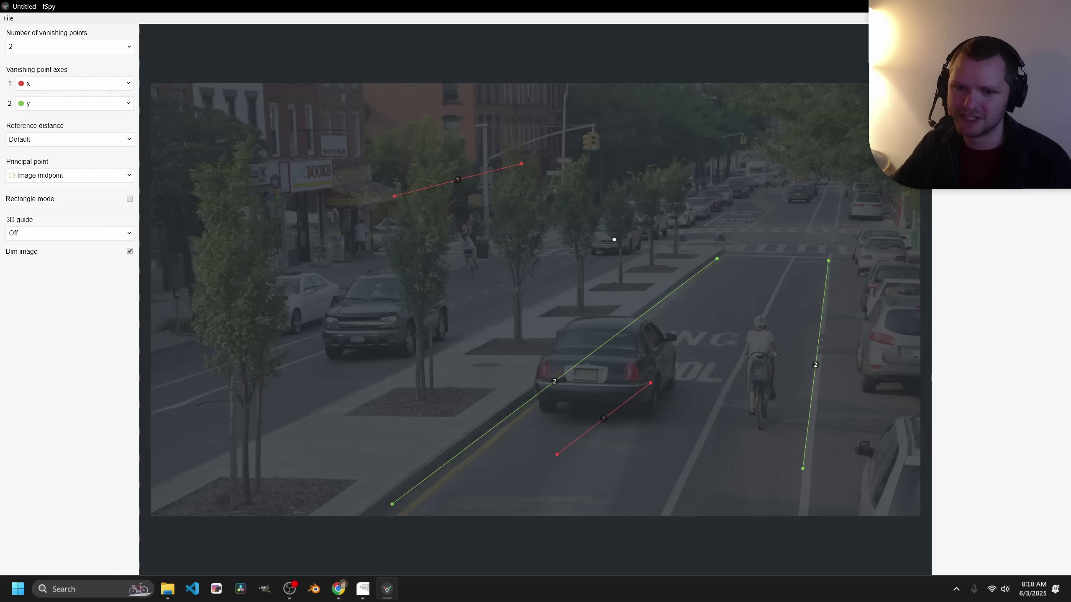
- Align the x-axis vanishing lines with the edges of the sidewalk tree beds and set the 3D guide to xy grid floor
{"action": "left_click_drag", "start_coordinate": [395, 196], "coordinate": [343, 414]}
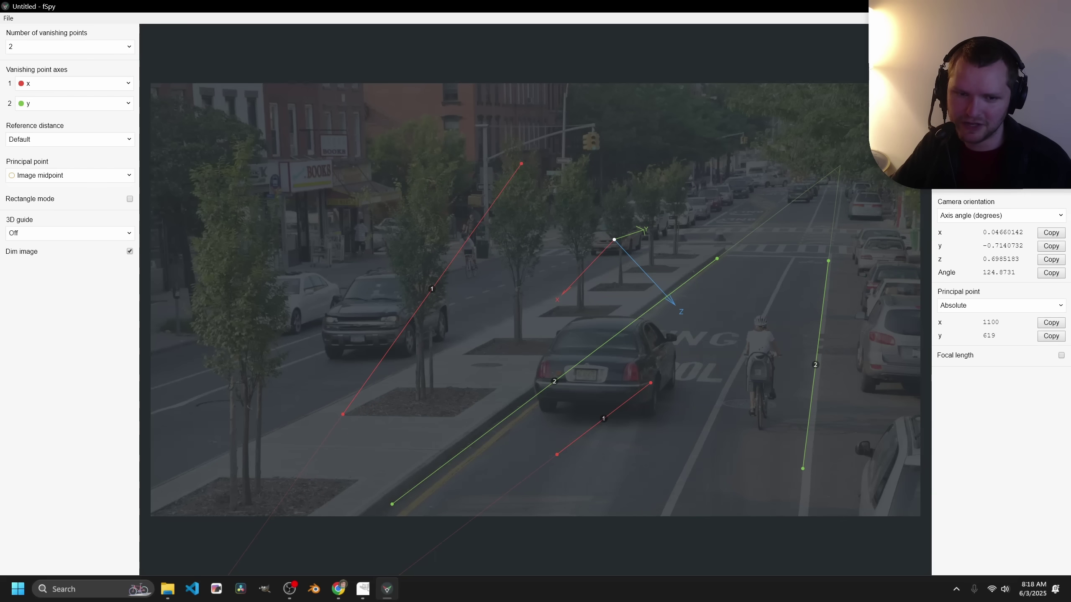
{"action": "left_click", "coordinate": [69, 233]}
{"action": "left_click", "coordinate": [30, 263]}
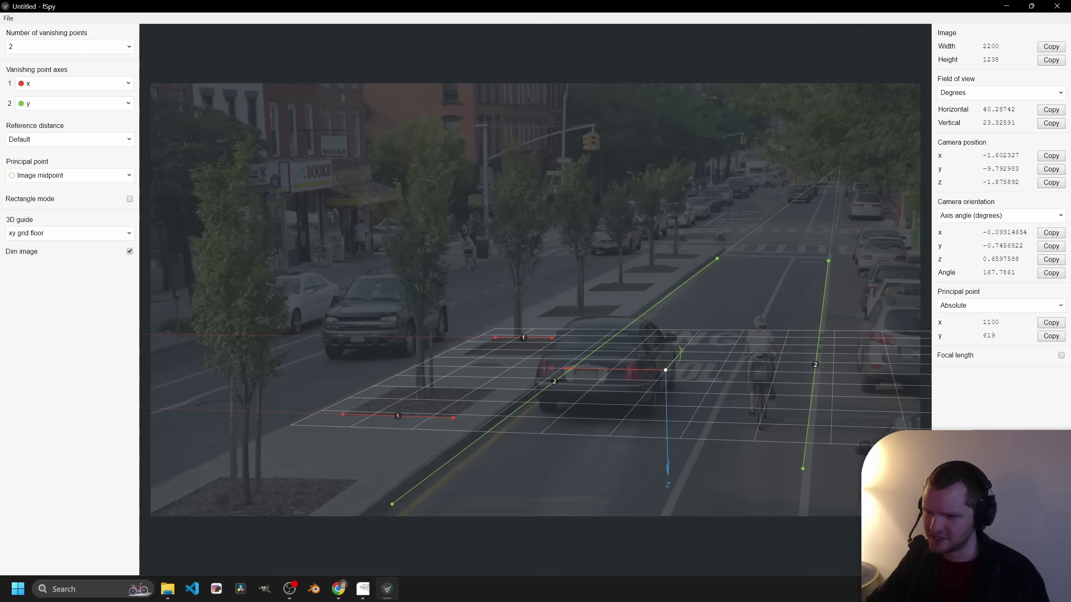
- Turn on the focal length display and look through the camera presets, keeping Custom camera
{"action": "left_click", "coordinate": [1062, 355]}
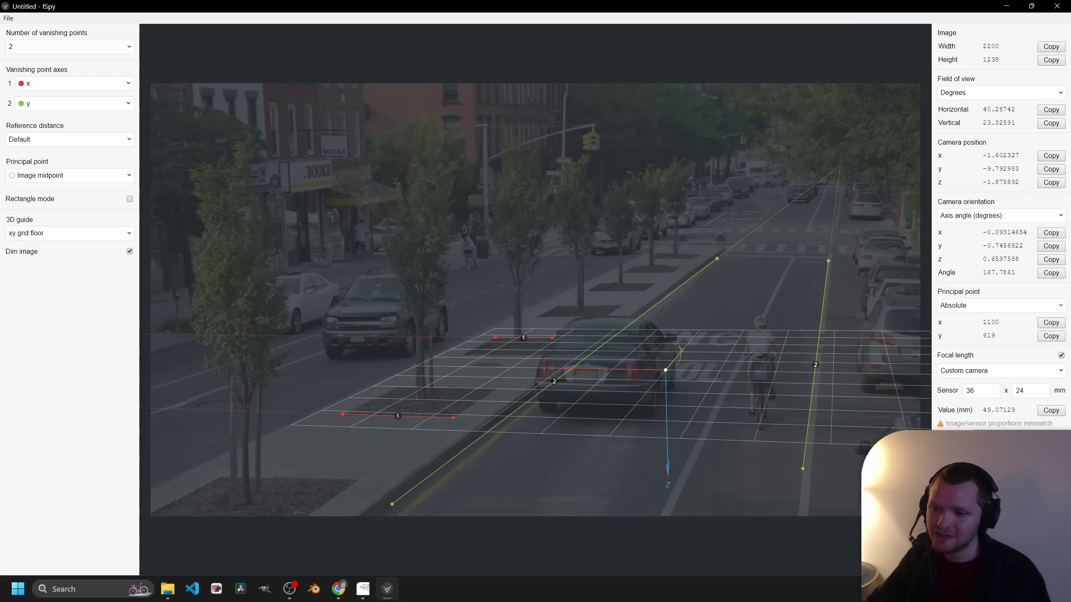
{"action": "left_click", "coordinate": [1001, 371]}
{"action": "scroll", "coordinate": [997, 405], "scroll_direction": "down", "scroll_amount": 6}
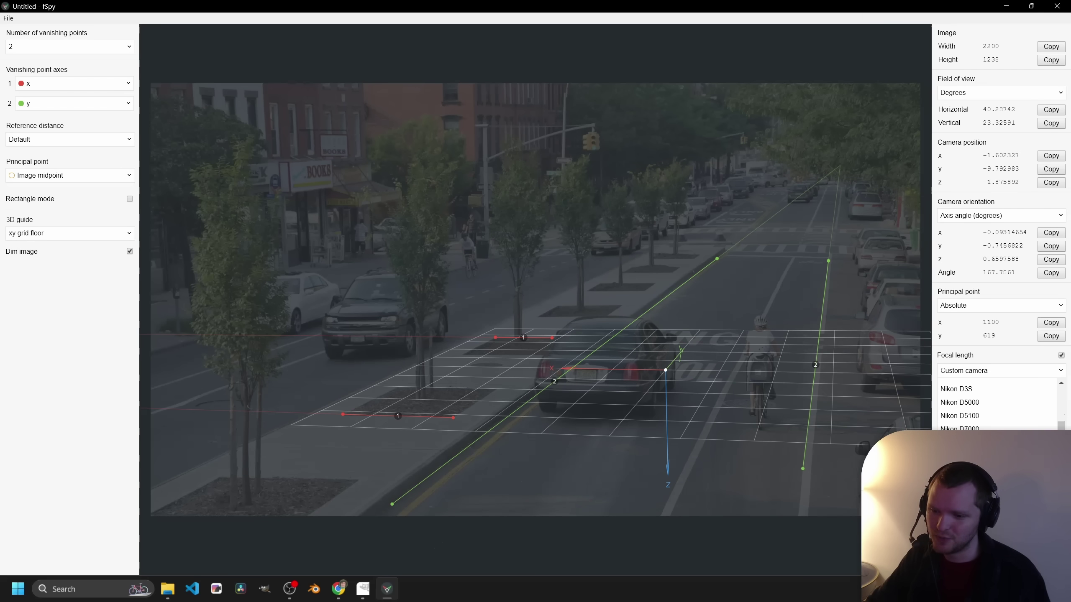
{"action": "scroll", "coordinate": [998, 405], "scroll_direction": "up", "scroll_amount": 6}
{"action": "left_click", "coordinate": [1002, 370]}
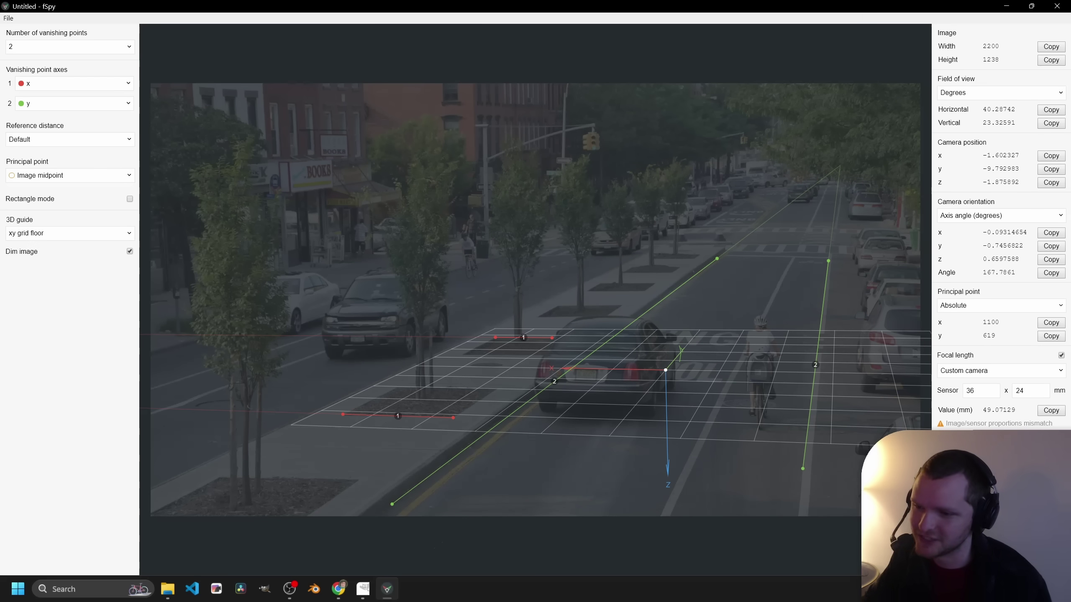
- Export the project image from the matched fSpy scene
{"action": "left_click", "coordinate": [8, 18]}
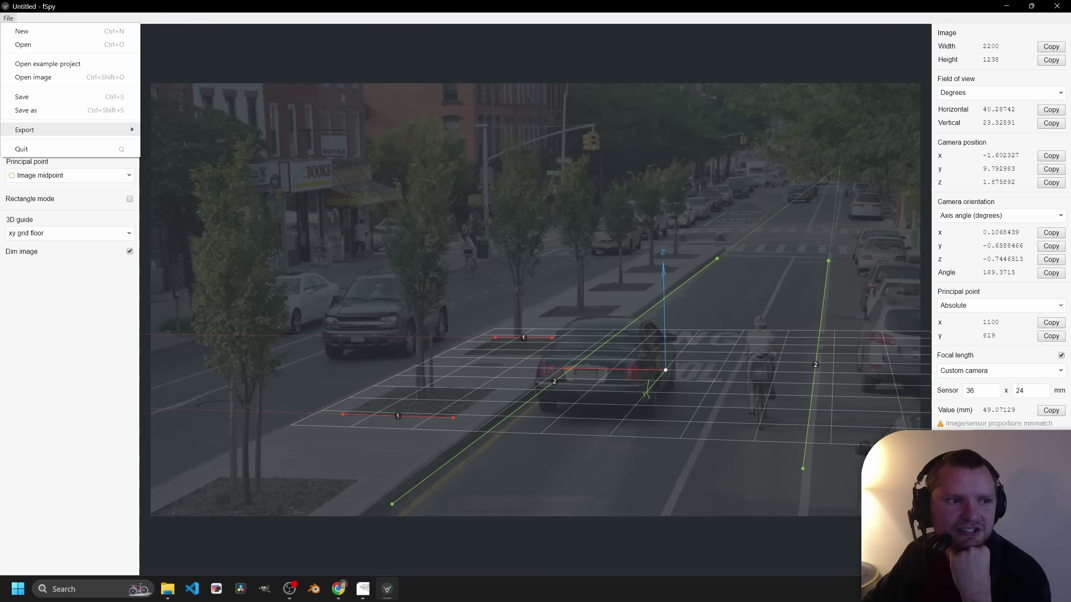
{"action": "mouse_move", "coordinate": [42, 130]}
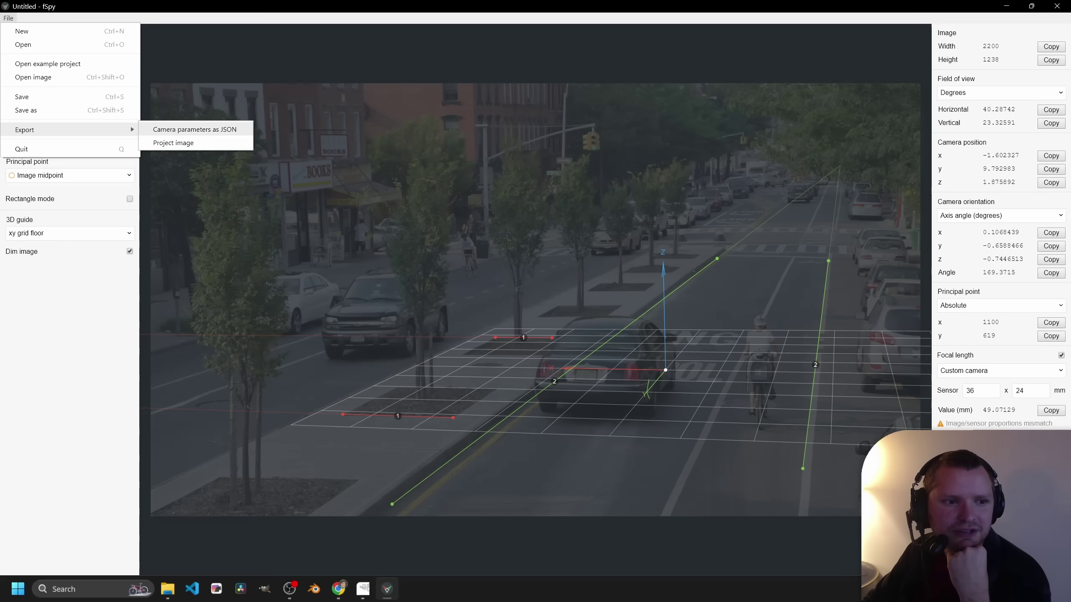
{"action": "left_click", "coordinate": [173, 142]}
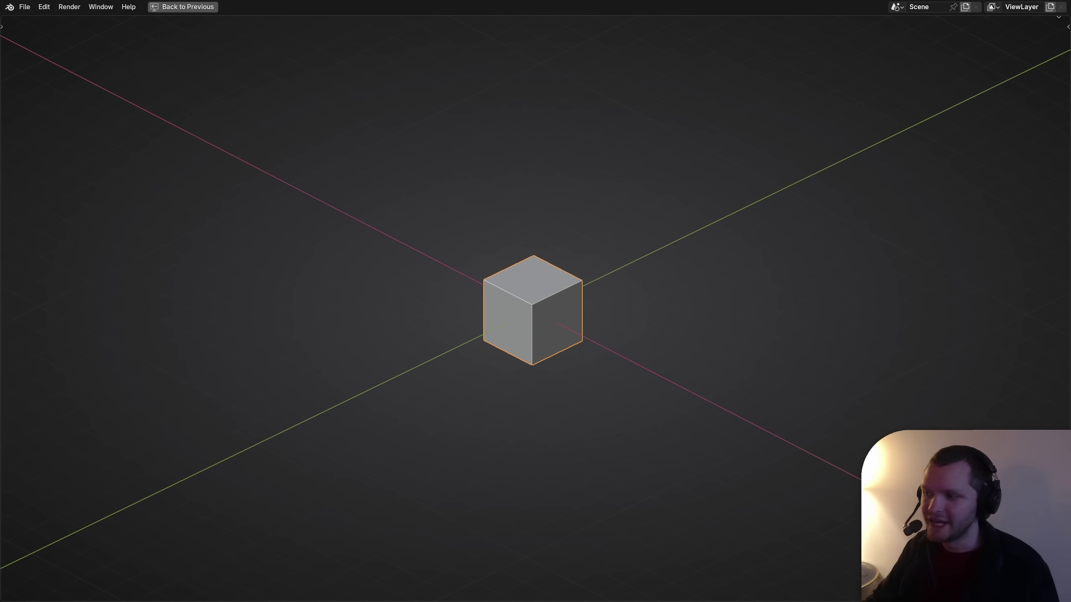
- Switch to Blender and import the fSpy project from the desktop with its background image
{"action": "left_click", "coordinate": [24, 6]}
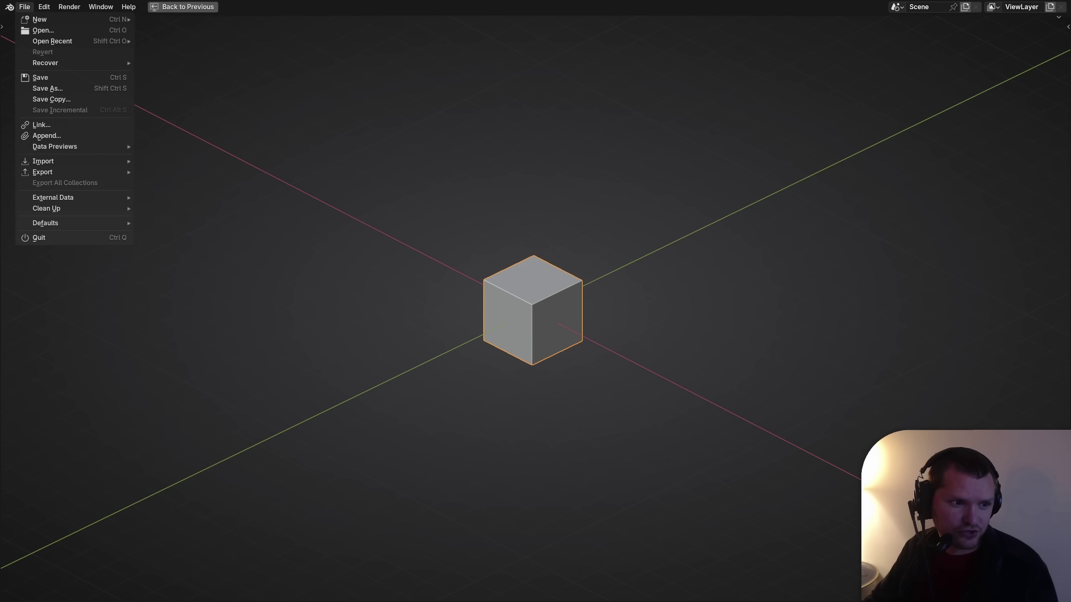
{"action": "mouse_move", "coordinate": [43, 161]}
{"action": "left_click", "coordinate": [170, 281]}
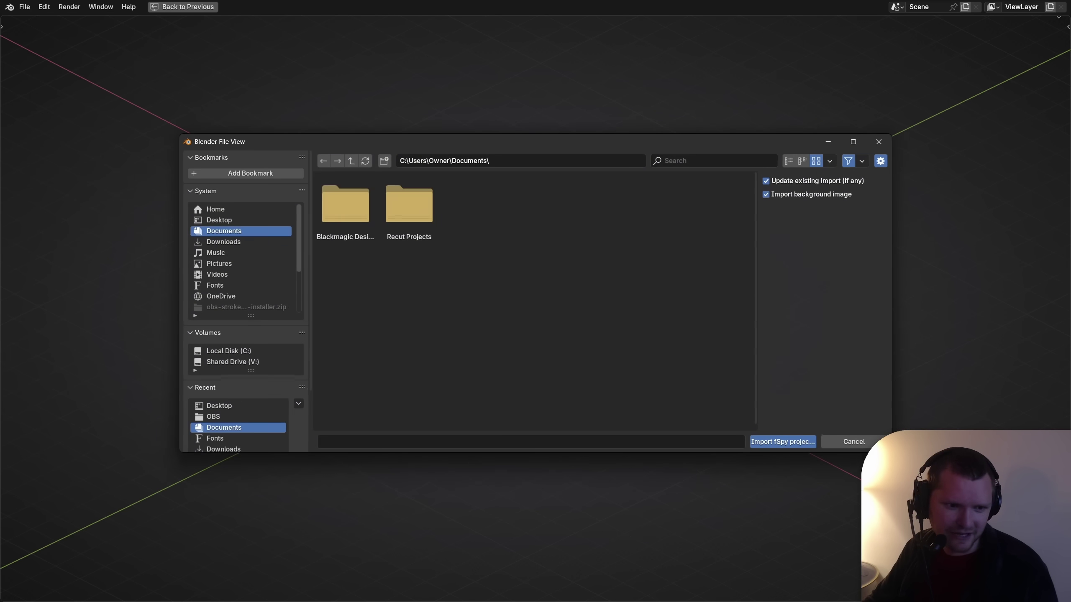
{"action": "left_click", "coordinate": [219, 220]}
{"action": "double_click", "coordinate": [599, 208]}
- Scale the default cube in the matched camera view and examine the imported camera's placement relative to it
{"action": "key", "text": "s"}
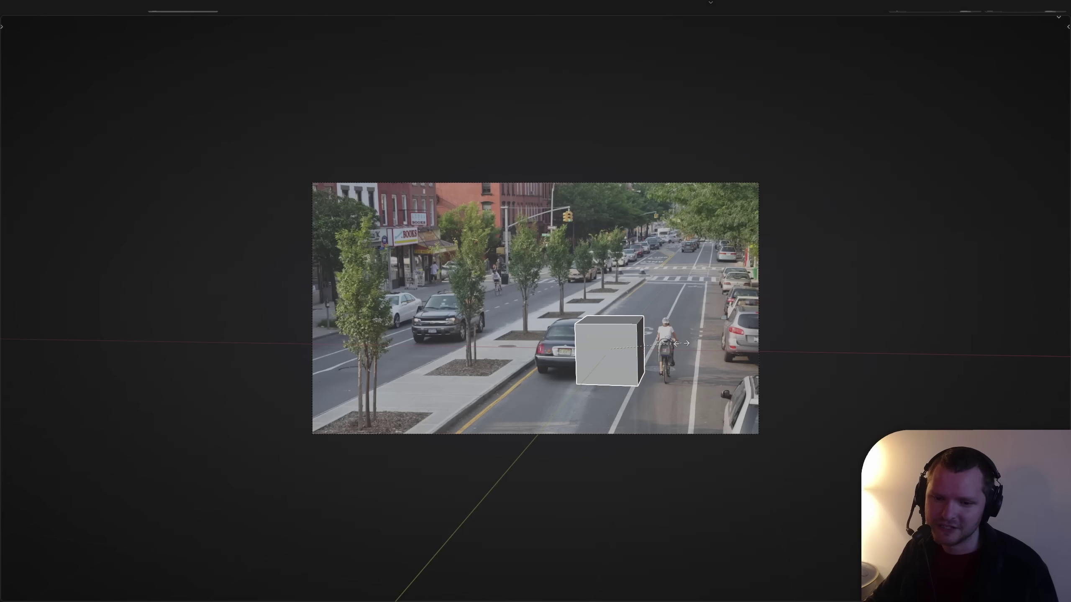
{"action": "left_click", "coordinate": [603, 300]}
{"action": "middle_click_drag", "start_coordinate": [604, 300], "coordinate": [535, 302]}
{"action": "scroll", "coordinate": [536, 303], "scroll_direction": "down", "scroll_amount": 4}
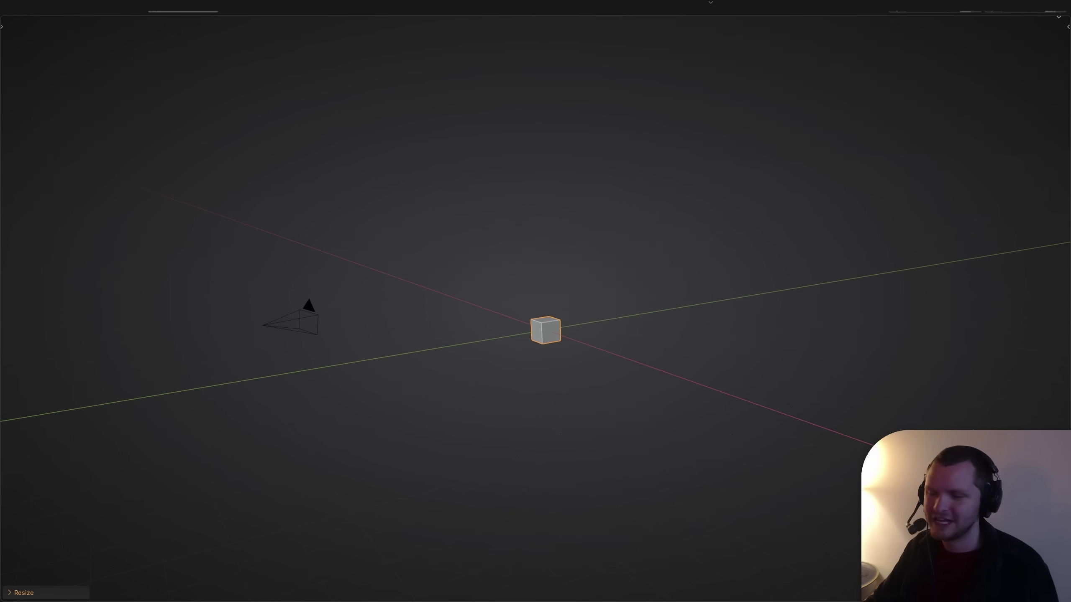